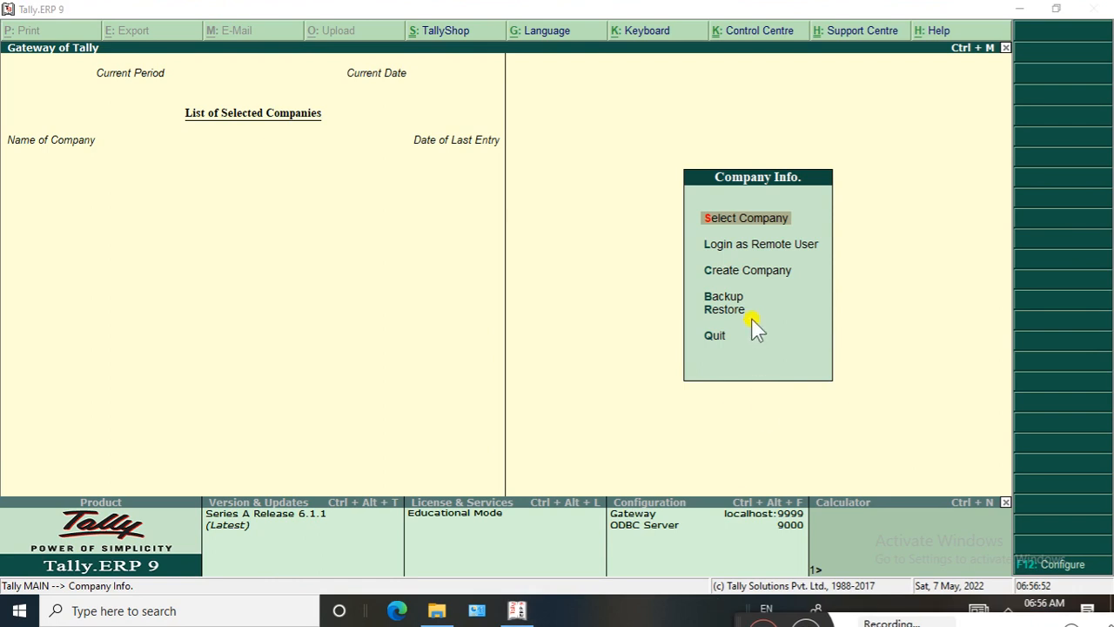
# Start creating a company named COST CENTER, keeping the same mailing name and leaving the address blank
pyautogui.click(747, 272)
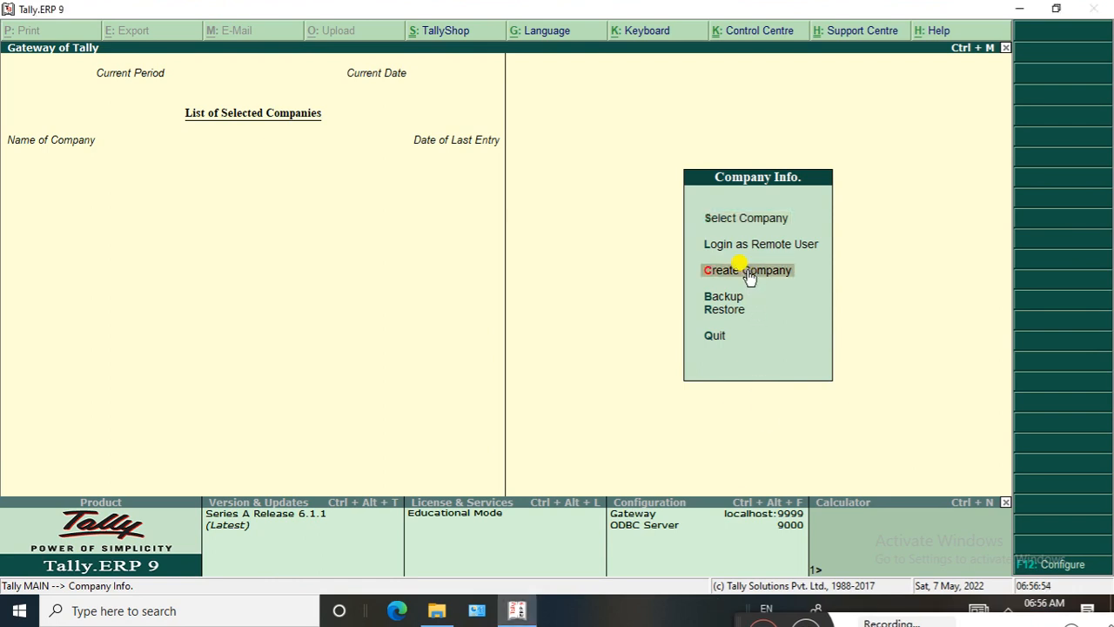
pyautogui.click(748, 273)
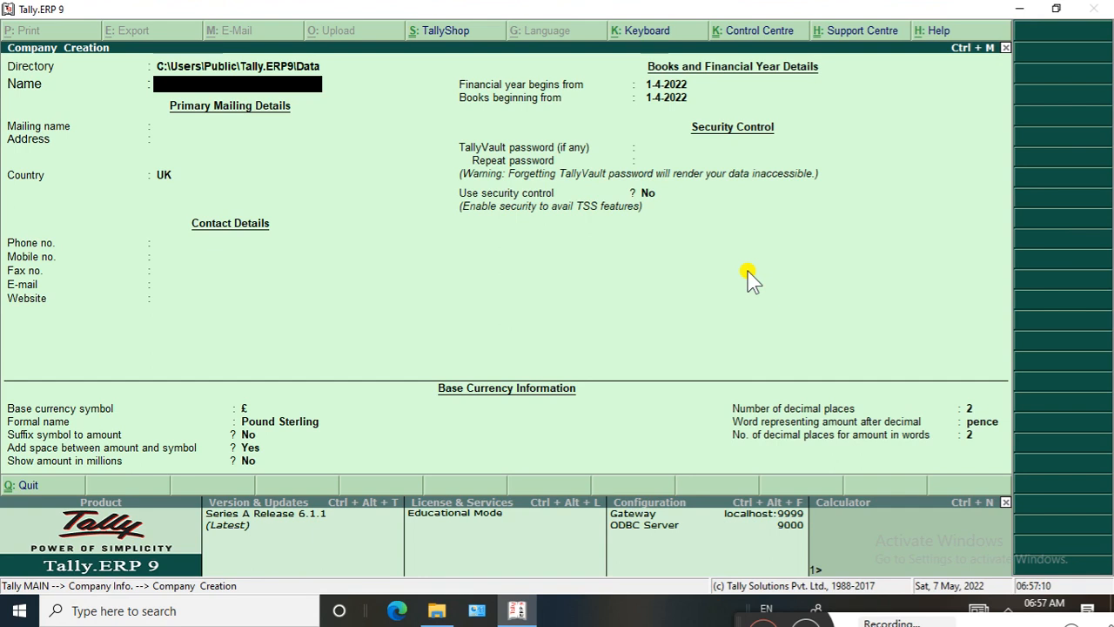
pyautogui.write('COST CENTER')
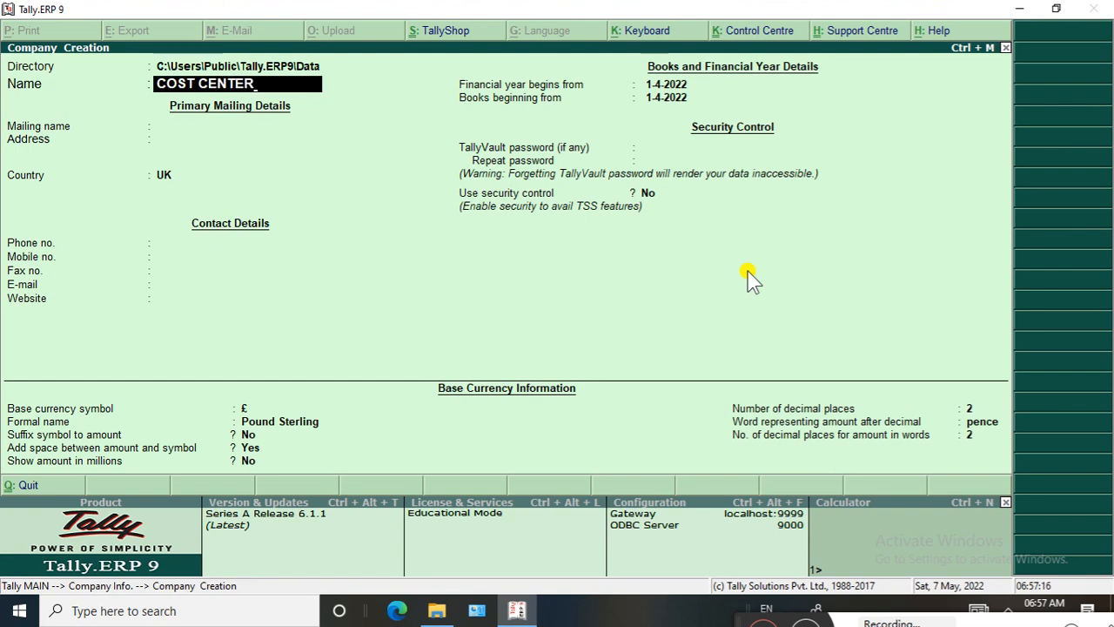
pyautogui.press('Return')
pyautogui.press('Return')
pyautogui.press('Return')
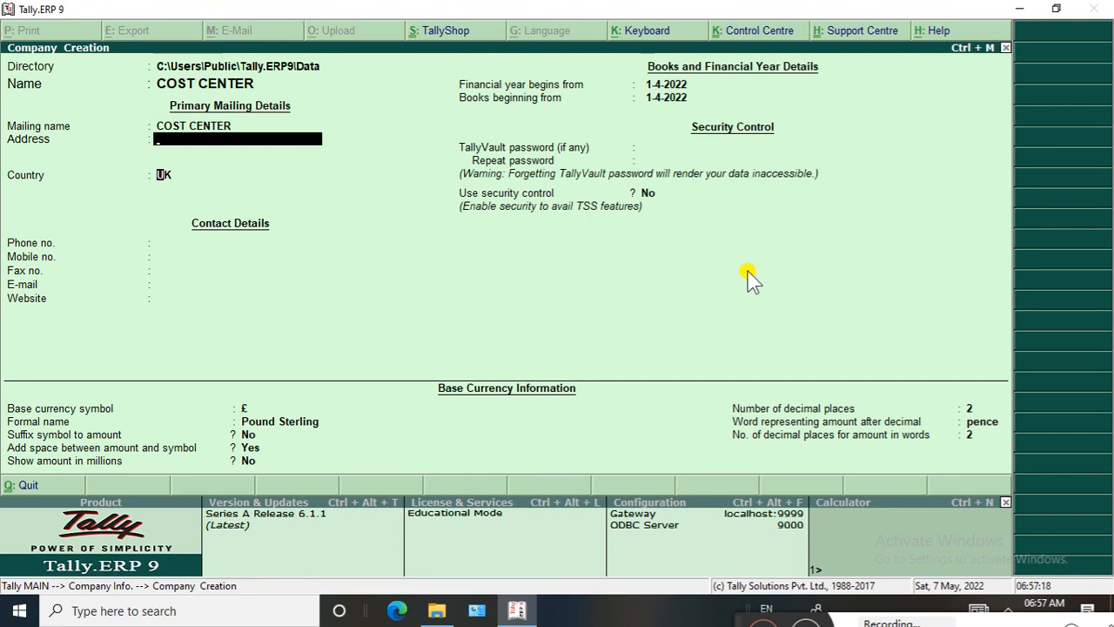
pyautogui.press('Return')
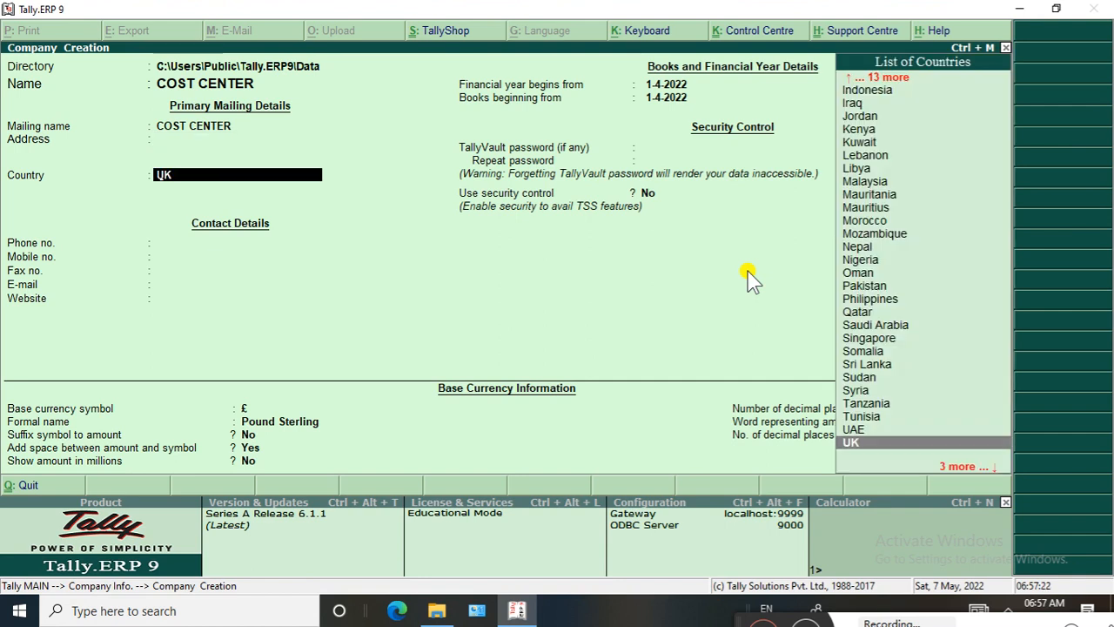
# Set the company's country to India and state to Bihar, and enter its postal code
pyautogui.write('IND')
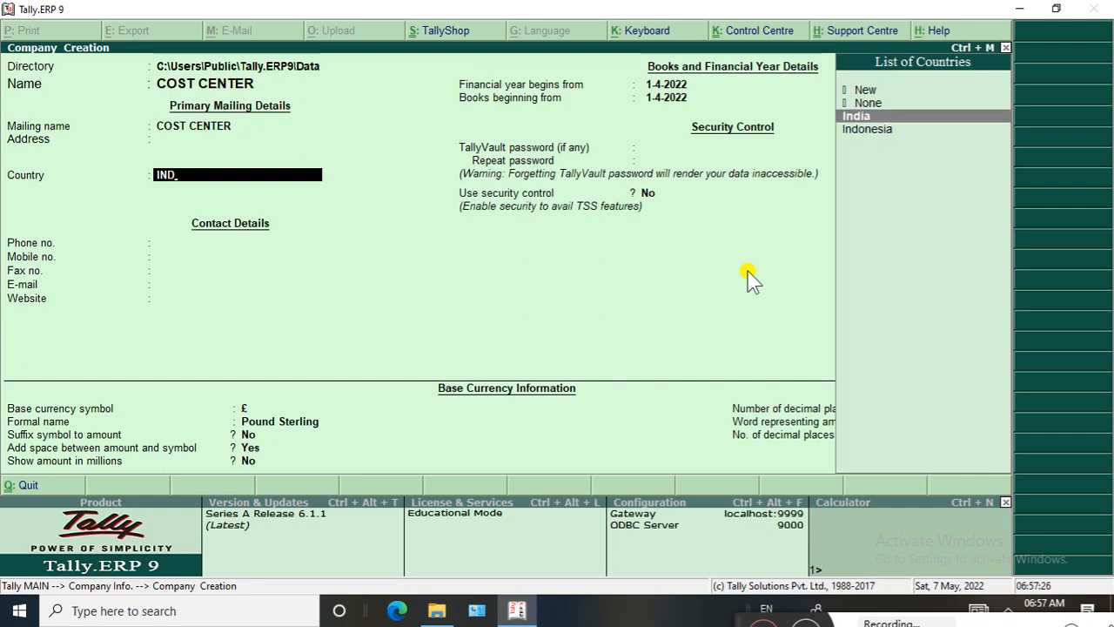
pyautogui.press('Return')
pyautogui.write('b')
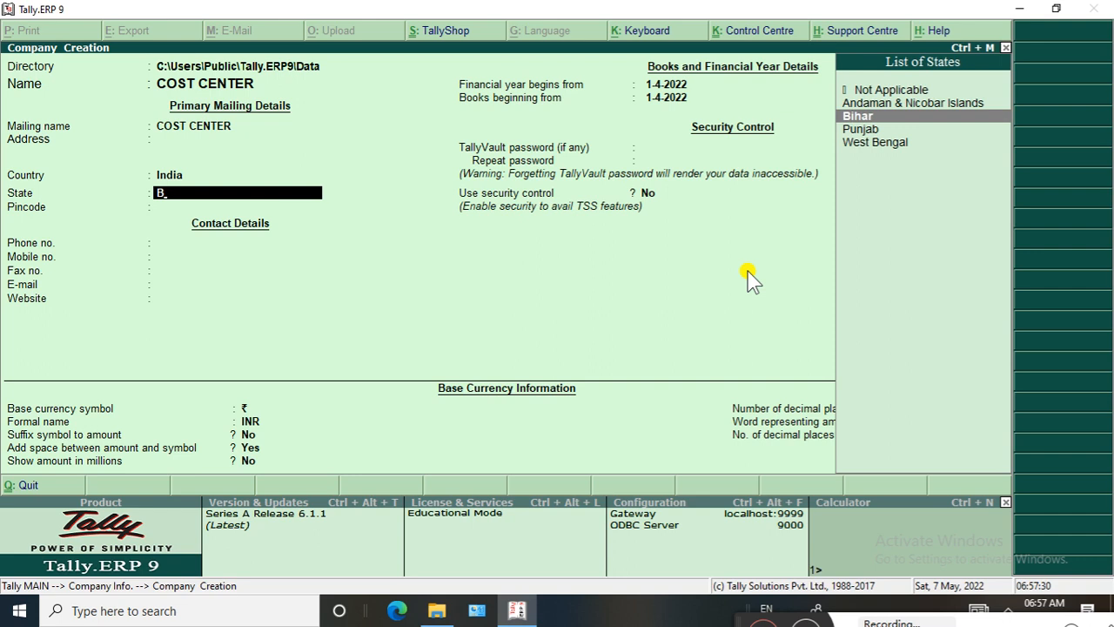
pyautogui.press('Return')
pyautogui.write('80')
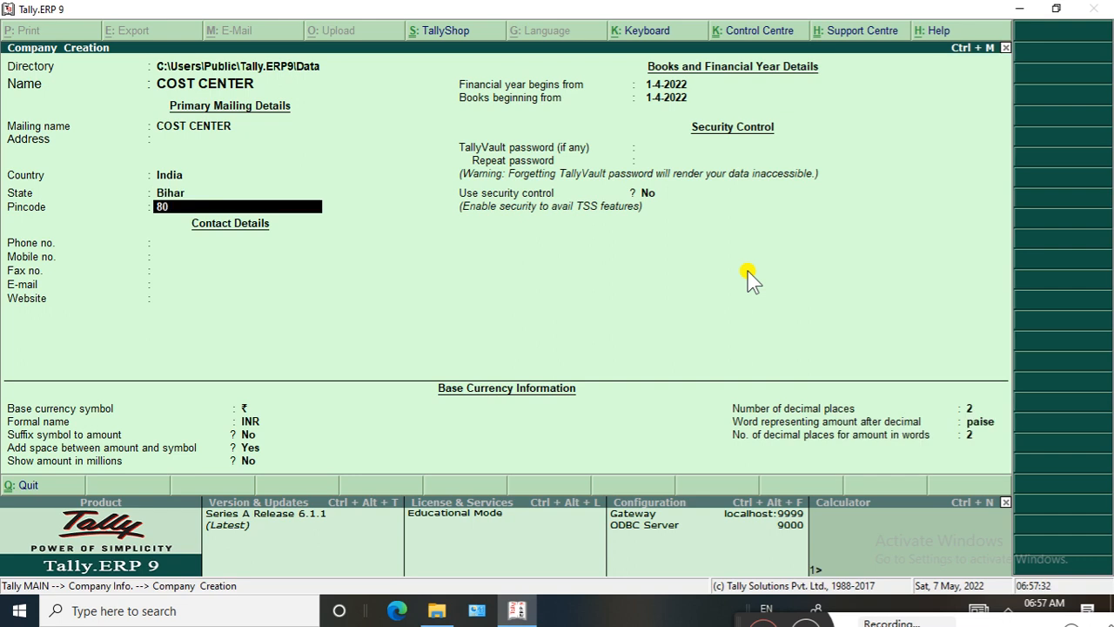
pyautogui.write('44224')
pyautogui.press('Return')
pyautogui.press('Return')
pyautogui.press('Return')
pyautogui.press('Return')
pyautogui.press('Return')
pyautogui.press('Return')
pyautogui.press('Return')
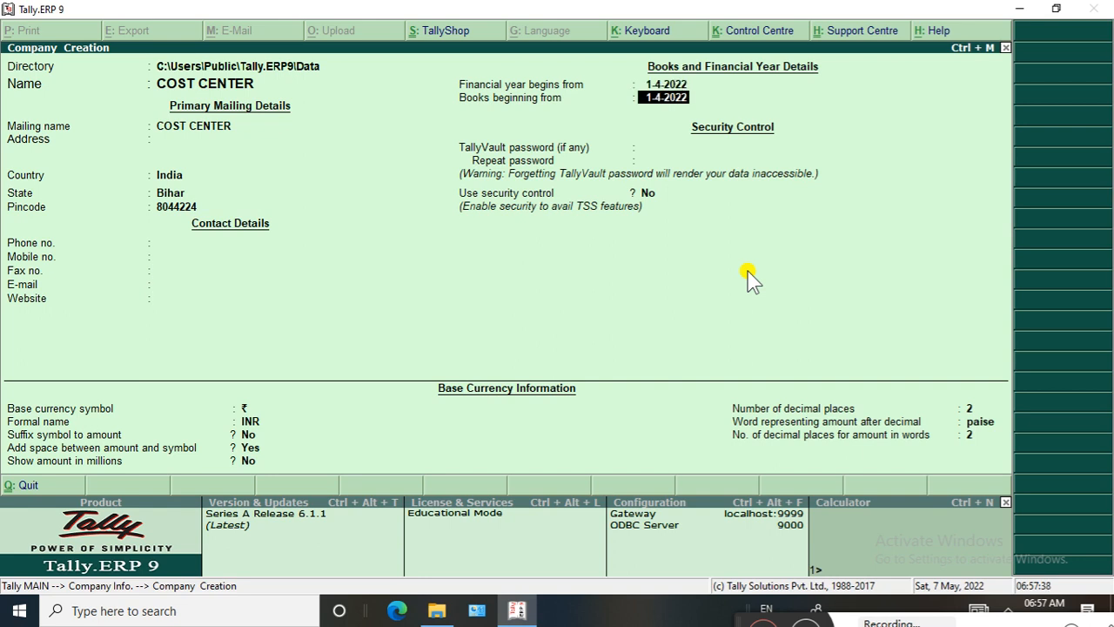
# Leave the contact details blank and keep 1-4-2022 as the start of both the financial year and the books
pyautogui.press('Up')
pyautogui.press('Return')
pyautogui.press('Return')
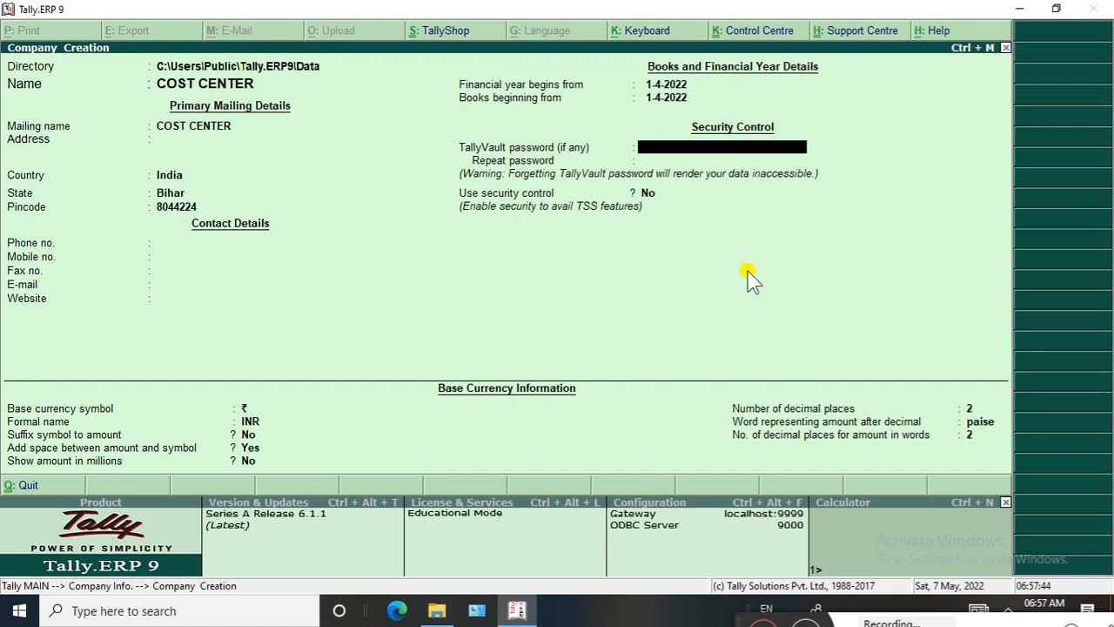
# Enter and repeat the TallyVault password for the new company
pyautogui.write('**')
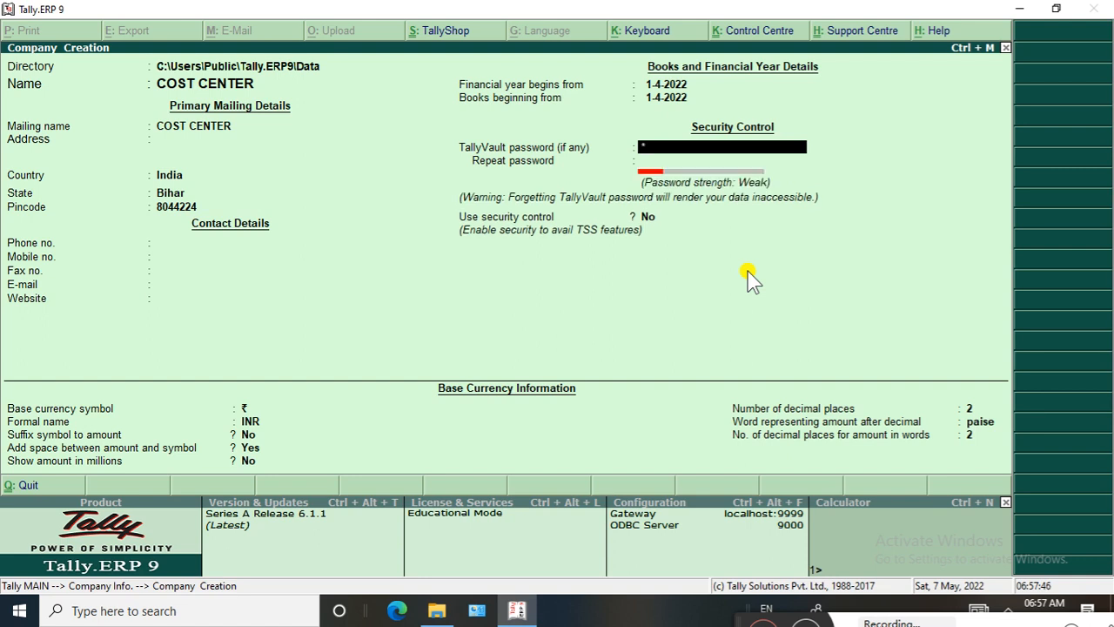
pyautogui.press('Return')
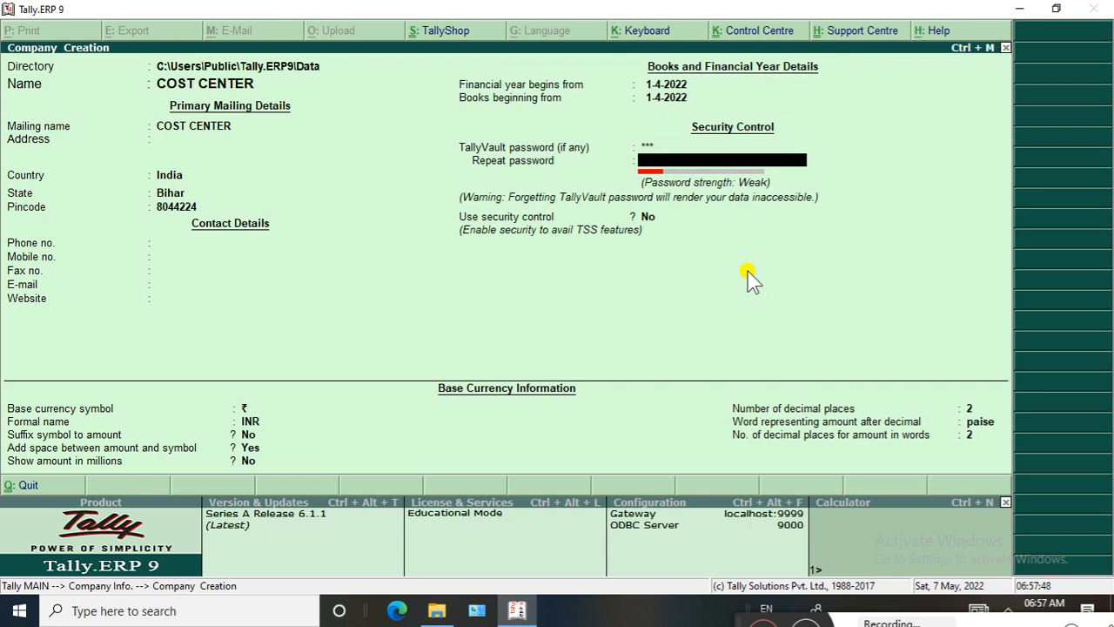
pyautogui.press('Return')
pyautogui.press('Return')
pyautogui.press('Return')
pyautogui.press('Return')
pyautogui.press('Return')
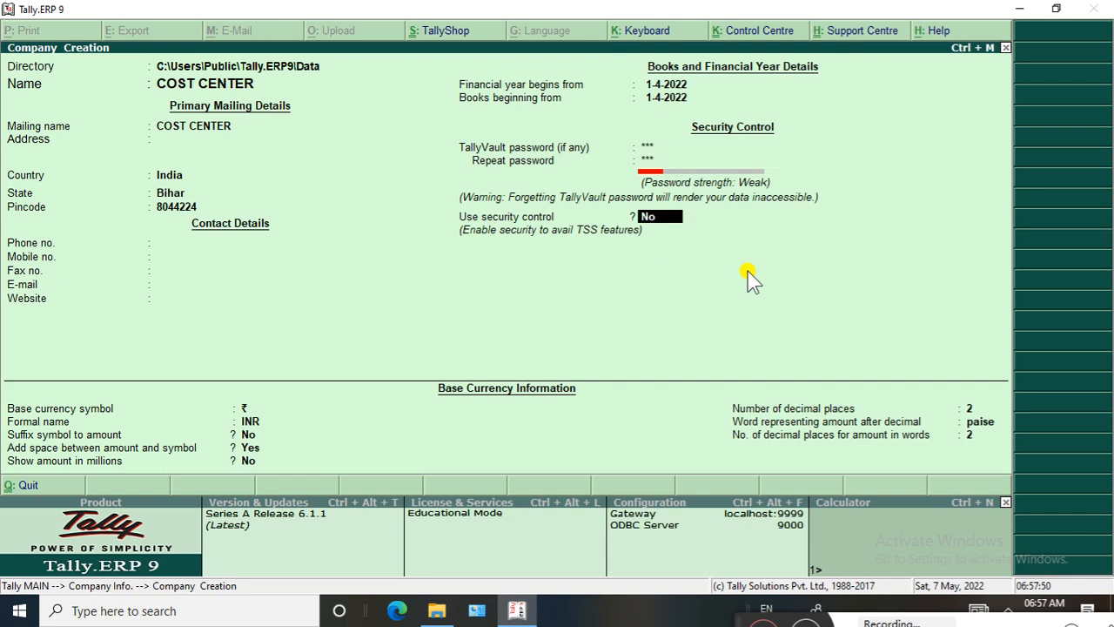
# Save the company with security control set to No and default currency settings, and open it by entering the TallyVault password
pyautogui.press('Return')
pyautogui.press('Return')
pyautogui.press('Return')
pyautogui.press('Return')
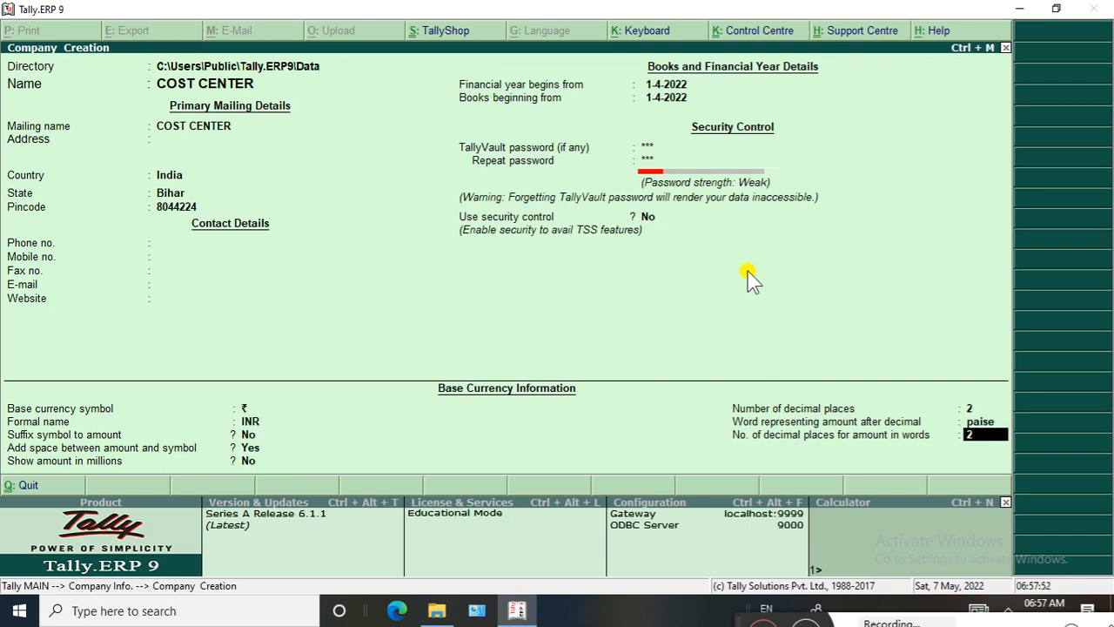
pyautogui.press('Return')
pyautogui.press('Return')
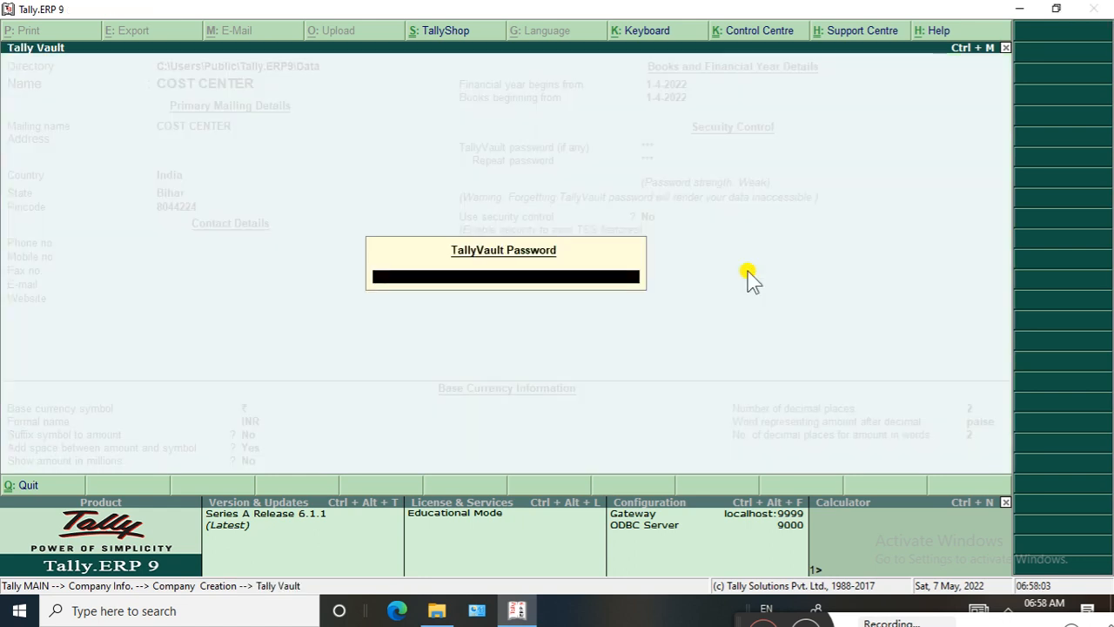
pyautogui.write('**')
pyautogui.press('Return')
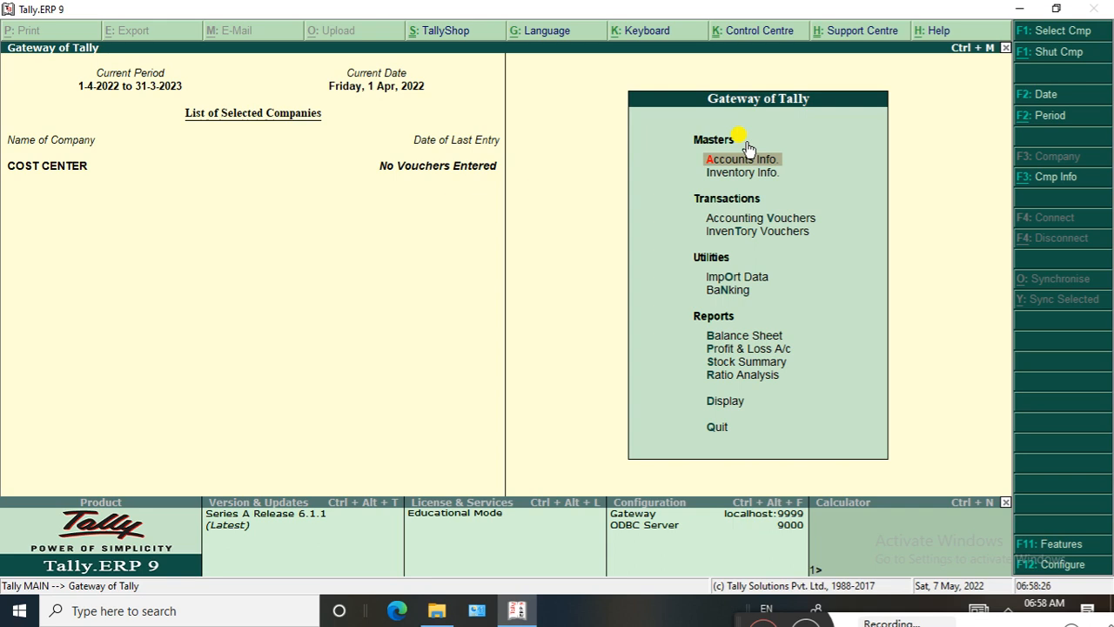
# Enable the Maintain cost centres option in the company's accounting features
pyautogui.click(1053, 548)
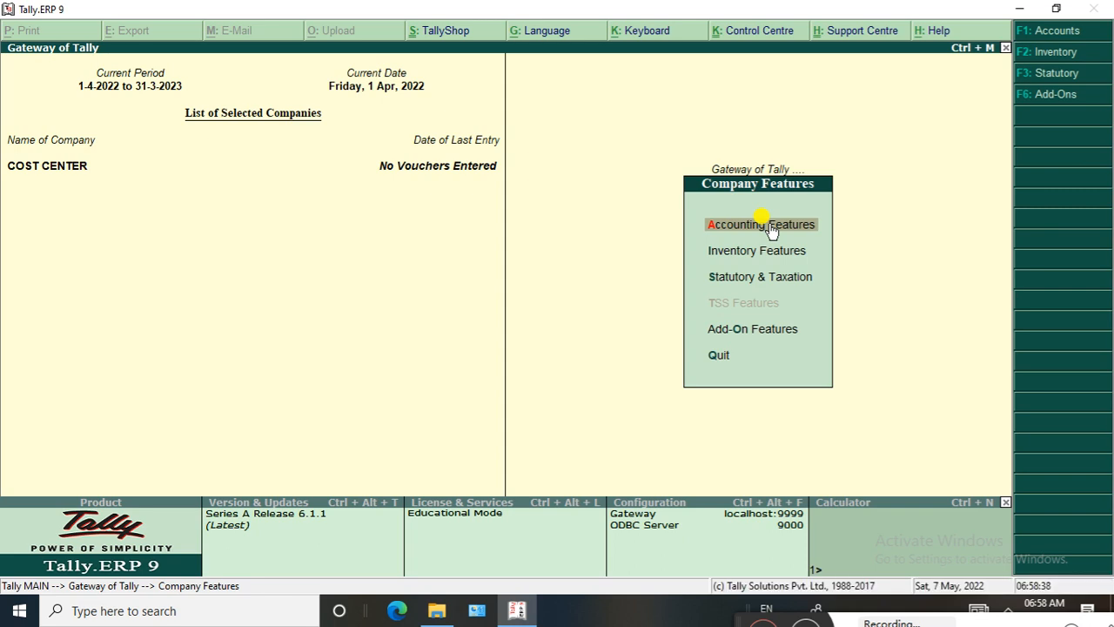
pyautogui.click(772, 229)
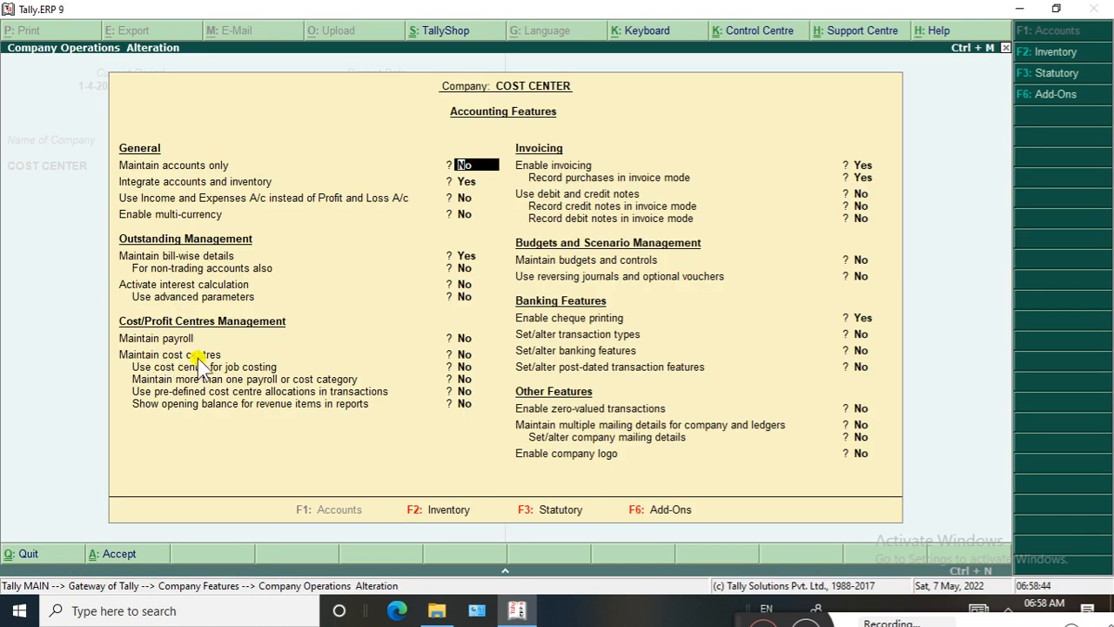
pyautogui.press('Return')
pyautogui.press('Return')
pyautogui.press('Return')
pyautogui.press('Return')
pyautogui.press('Return')
pyautogui.press('Return')
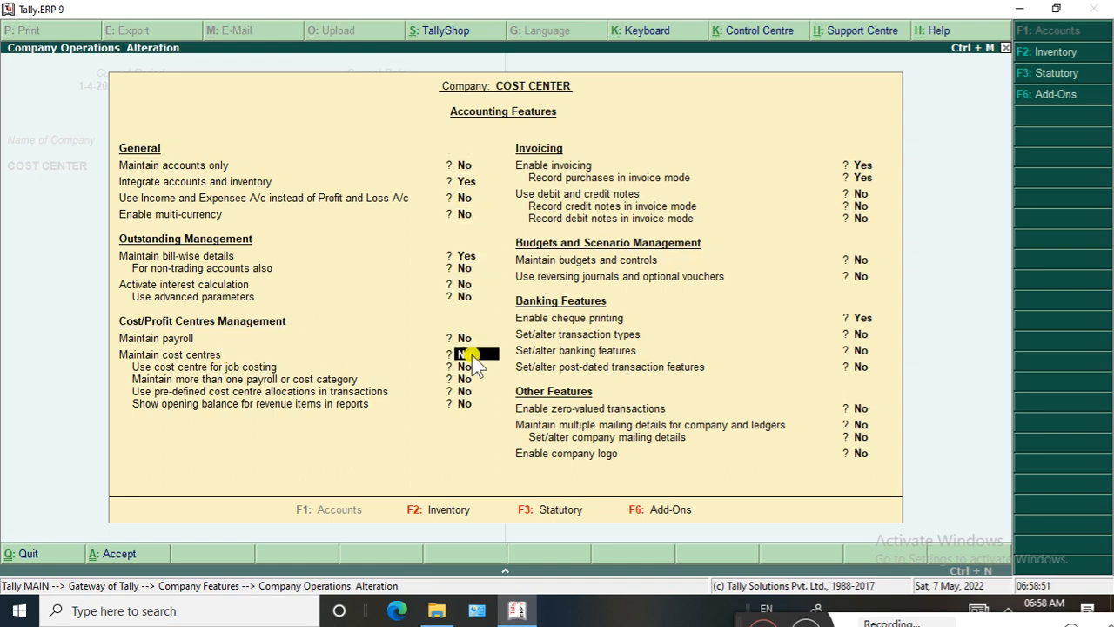
pyautogui.press('y')
# Set Maintain more than one payroll or cost category to Yes, save the accounting features and return to the Gateway of Tally
pyautogui.click(462, 380)
pyautogui.press('Return')
pyautogui.press('Return')
pyautogui.press('Return')
pyautogui.press('Return')
pyautogui.press('Return')
pyautogui.press('Return')
pyautogui.press('Return')
pyautogui.press('Return')
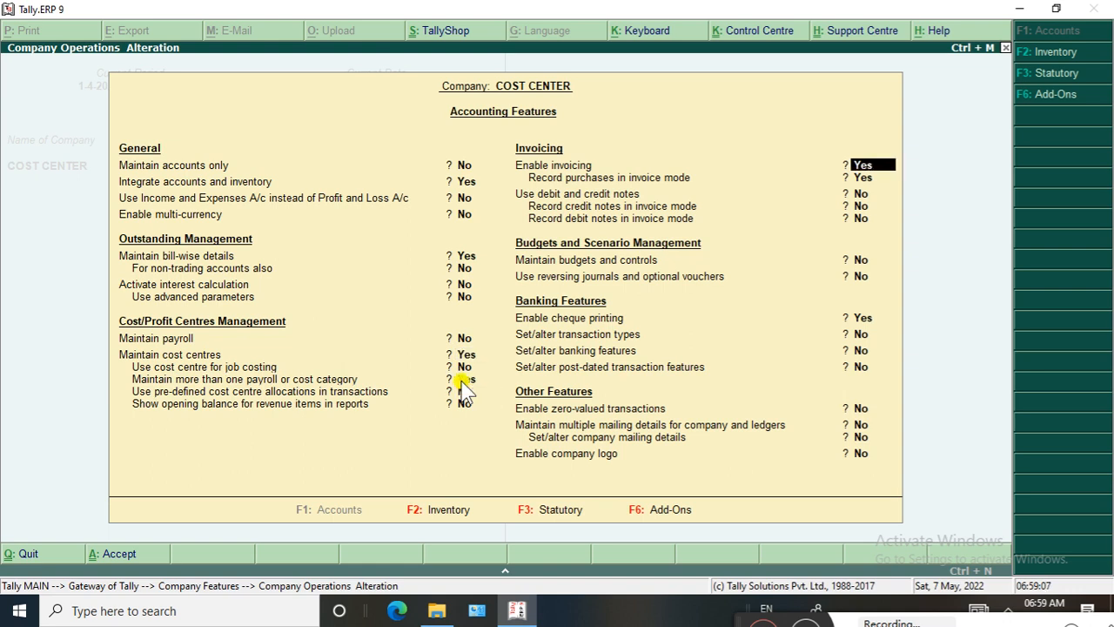
pyautogui.press('Return')
pyautogui.press('Return')
pyautogui.press('Return')
pyautogui.press('Return')
pyautogui.press('Return')
pyautogui.press('Return')
pyautogui.press('Return')
pyautogui.press('Return')
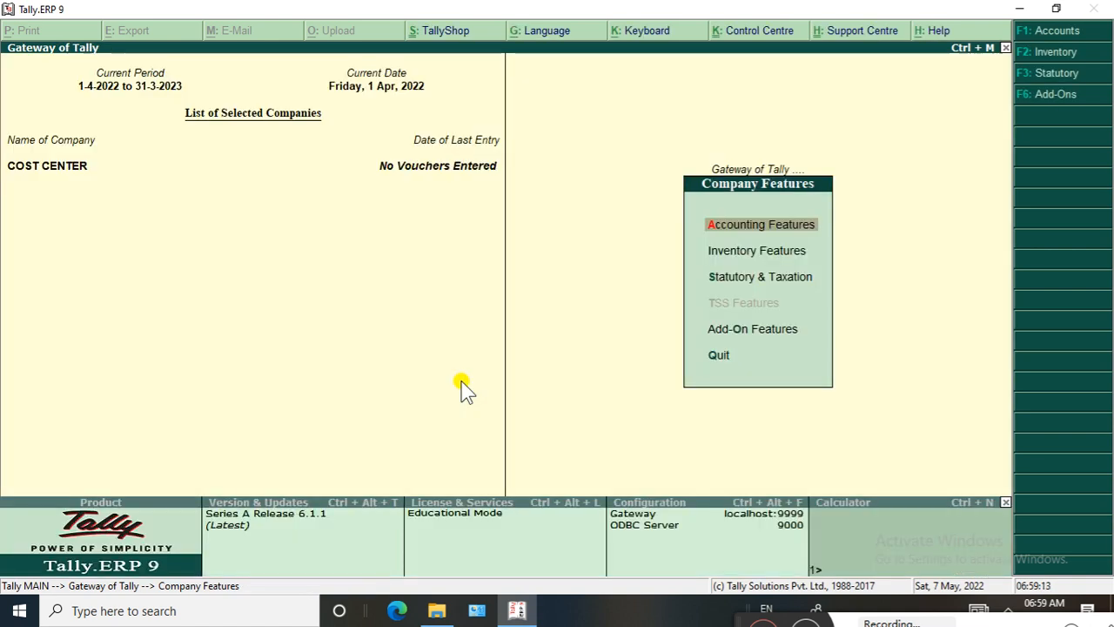
pyautogui.press('Escape')
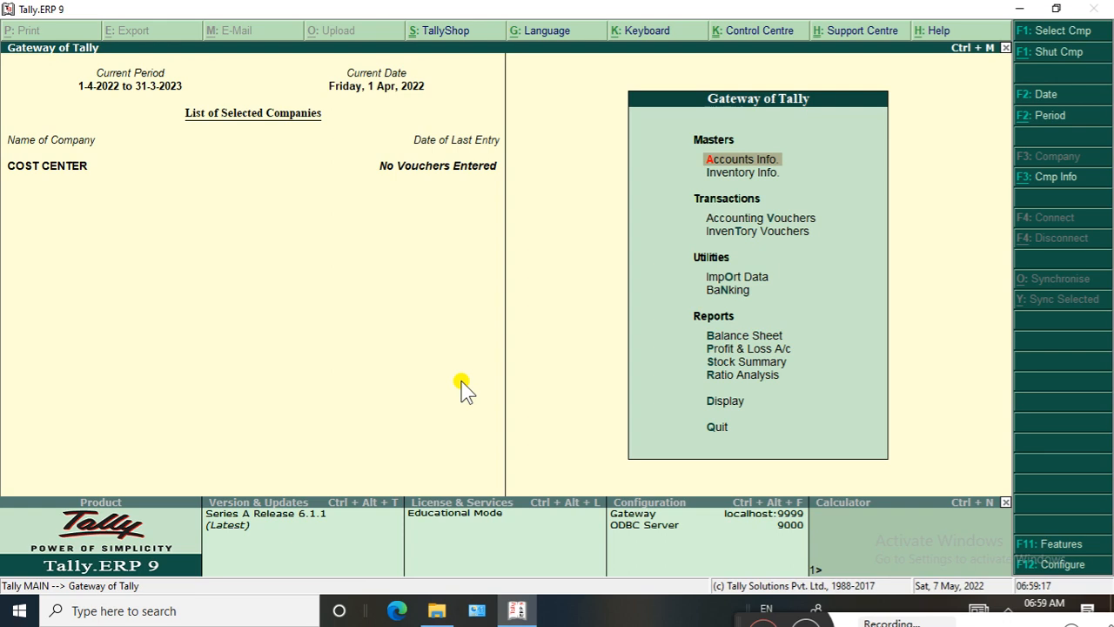
pyautogui.click(741, 159)
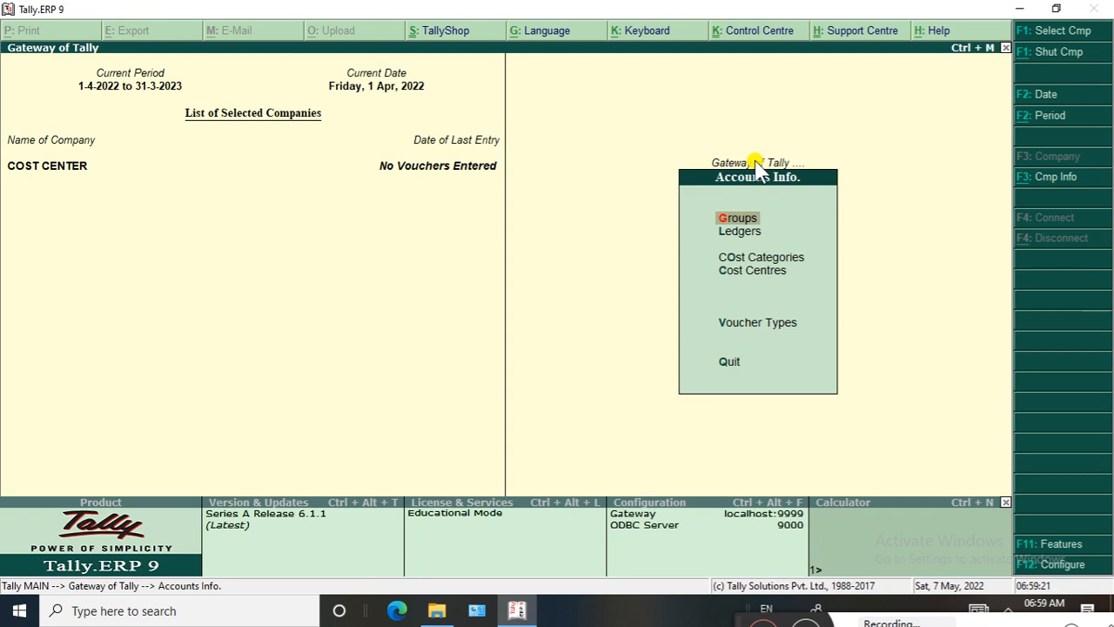
pyautogui.press('Down')
pyautogui.press('Down')
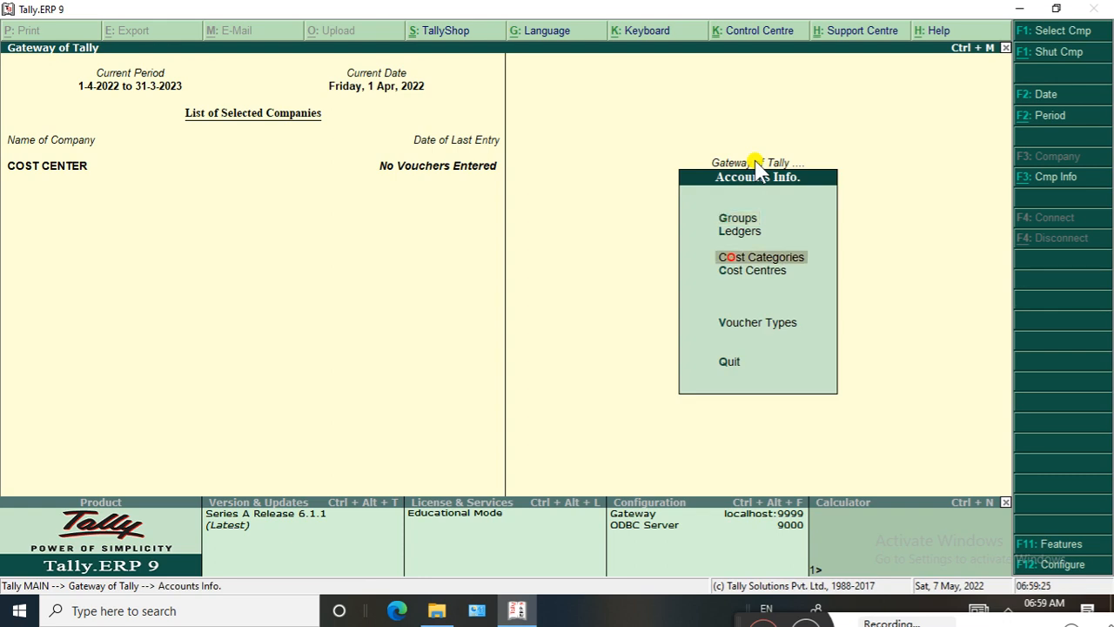
pyautogui.press('Down')
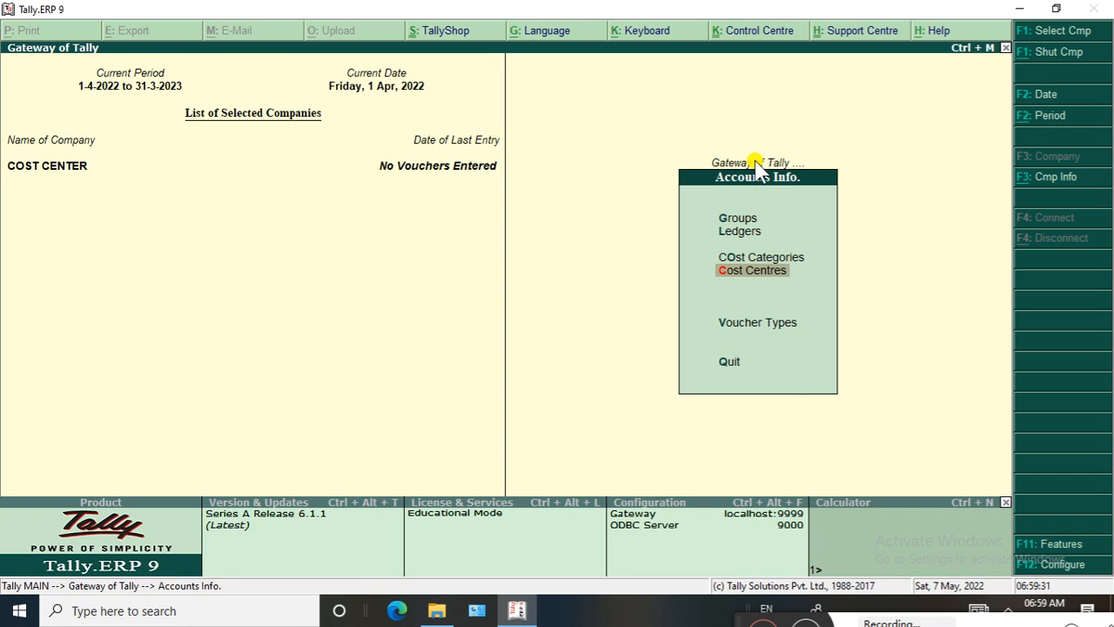
pyautogui.click(755, 162)
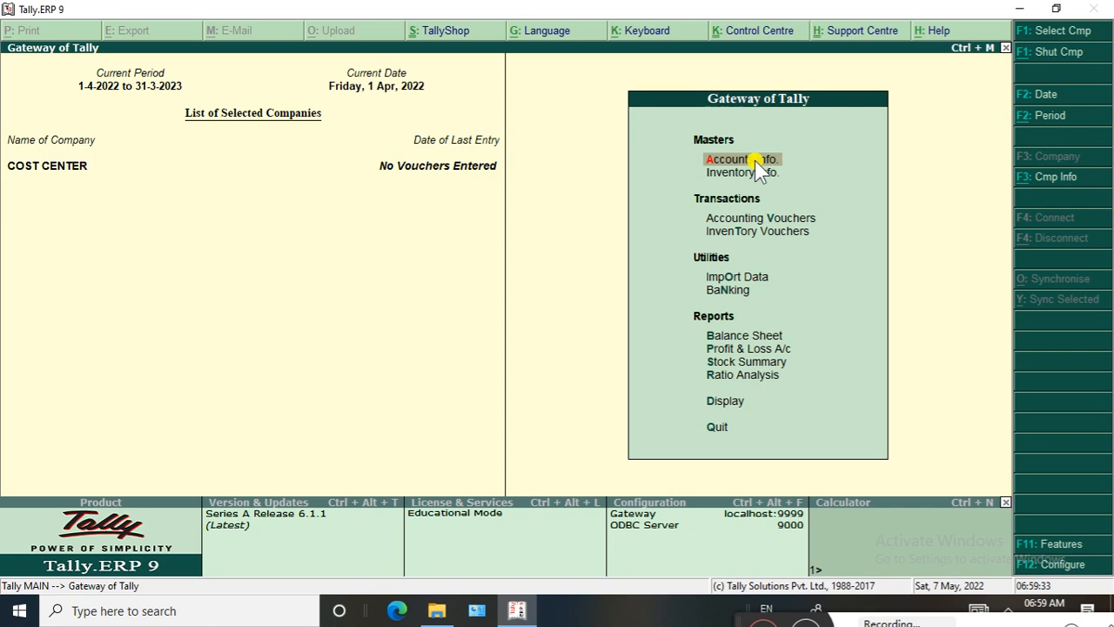
# Start creating a single cost category and name it MANAGER
pyautogui.click(755, 160)
pyautogui.press('Down')
pyautogui.press('Down')
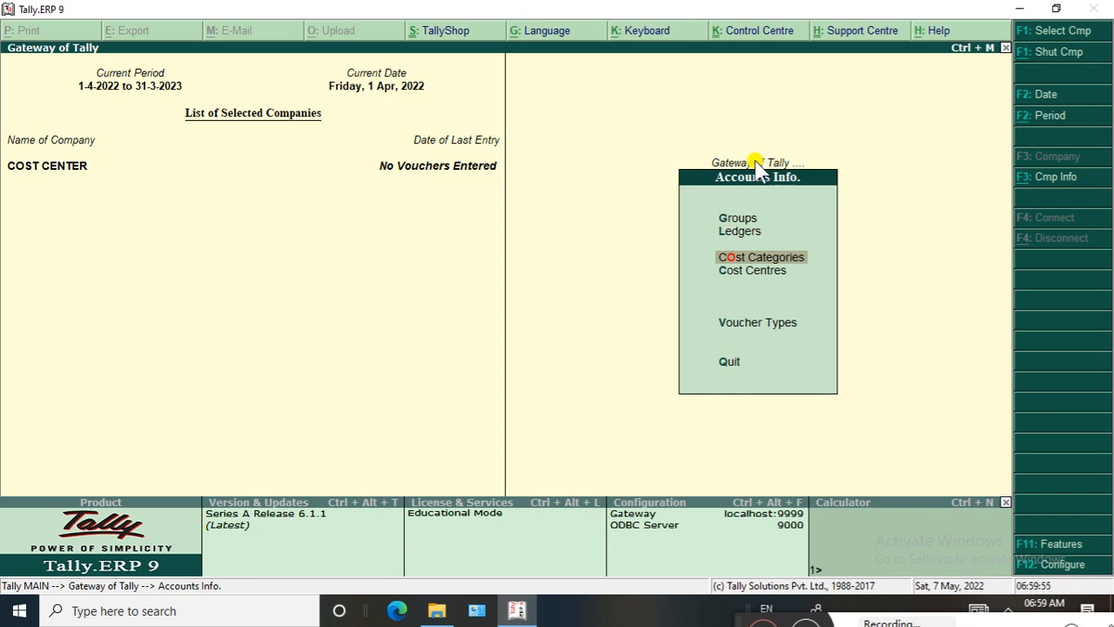
pyautogui.press('Up')
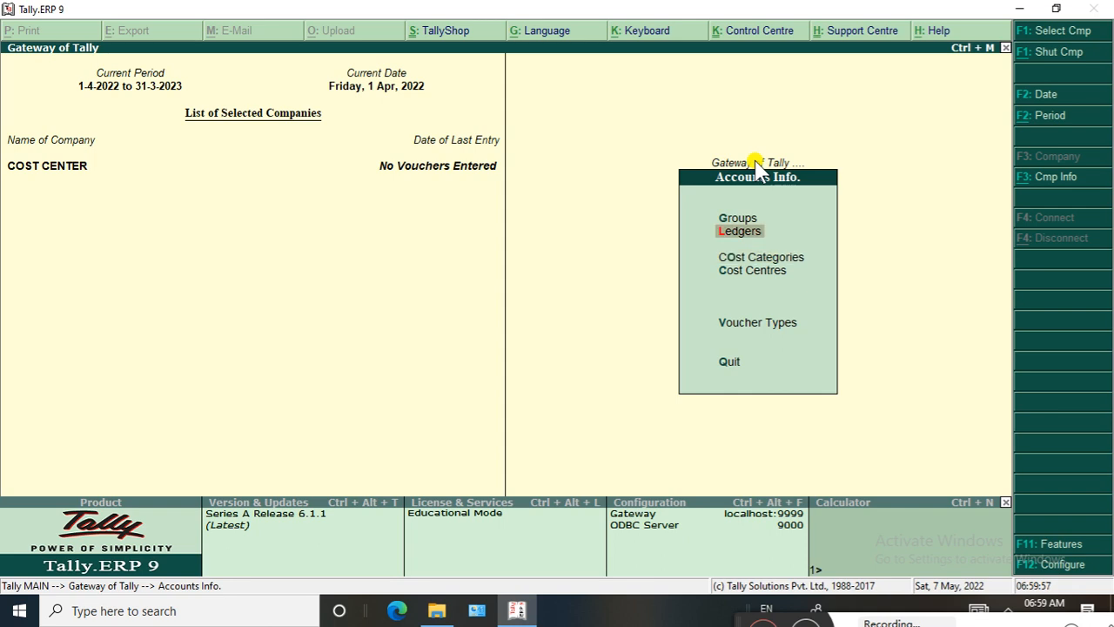
pyautogui.press('Down')
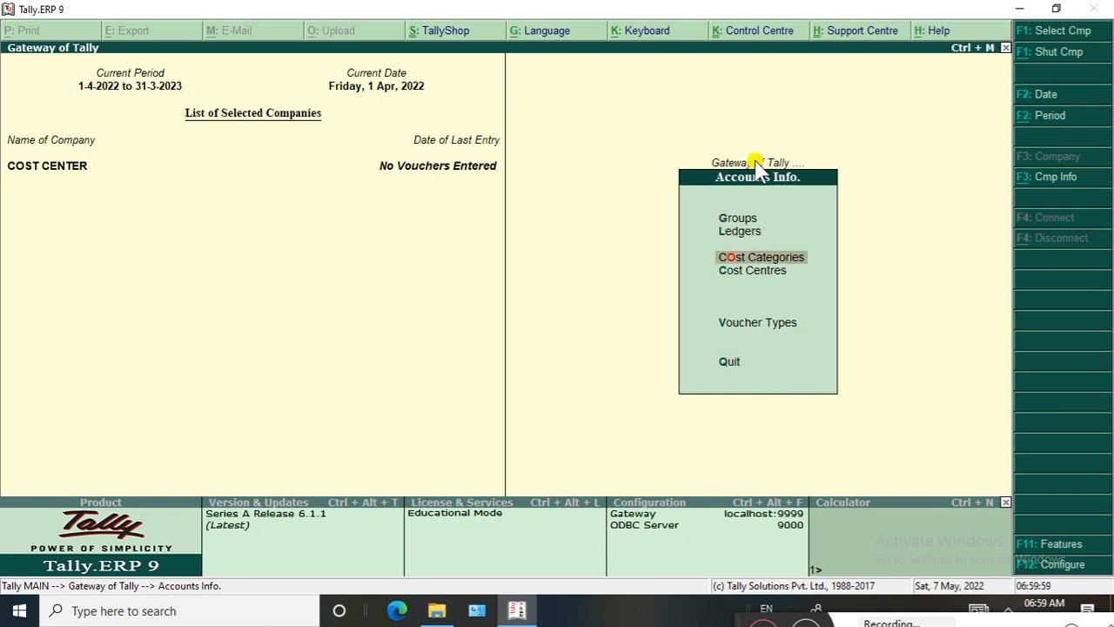
pyautogui.press('Return')
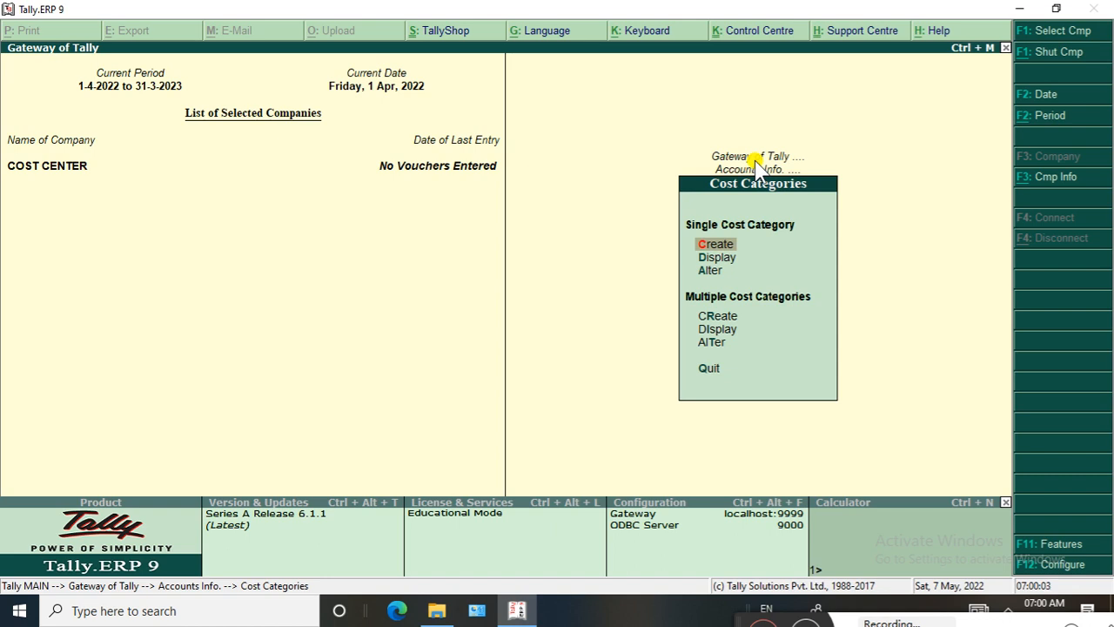
pyautogui.press('Return')
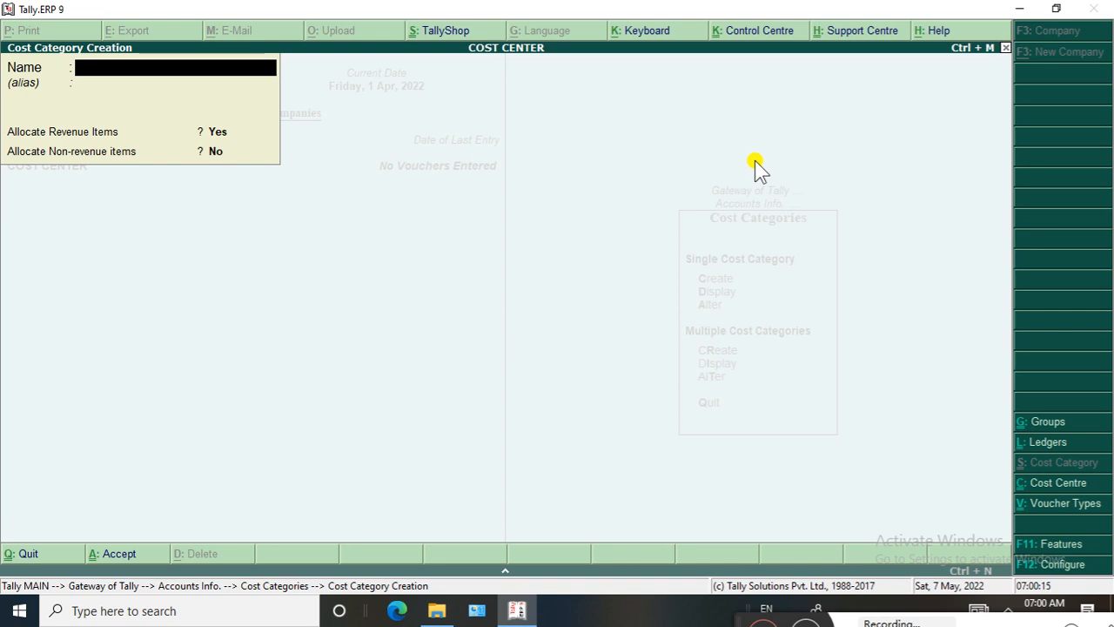
pyautogui.write('MANAGER')
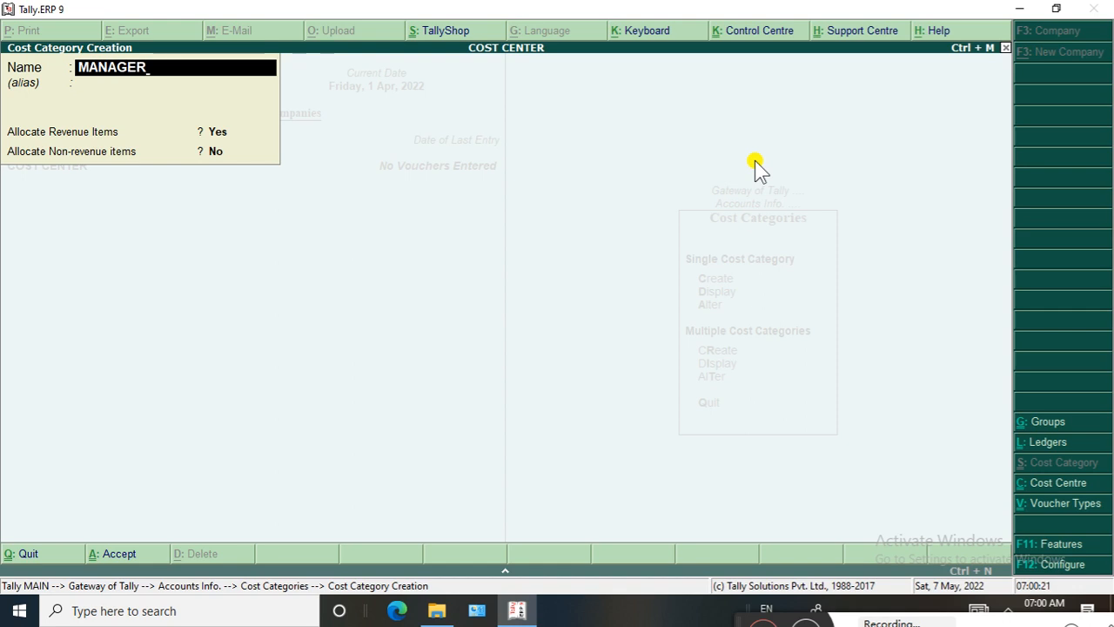
# Leave the alias blank, allocate both revenue and non-revenue items for the MANAGER category, and save it
pyautogui.press('Return')
pyautogui.press('Return')
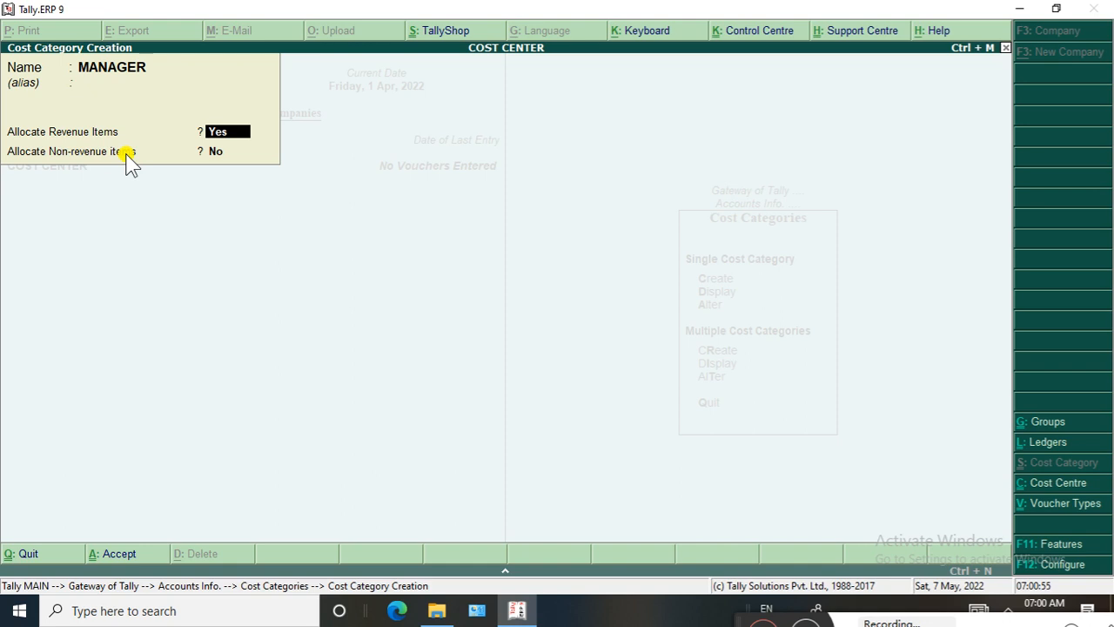
pyautogui.press('Return')
pyautogui.write('Y')
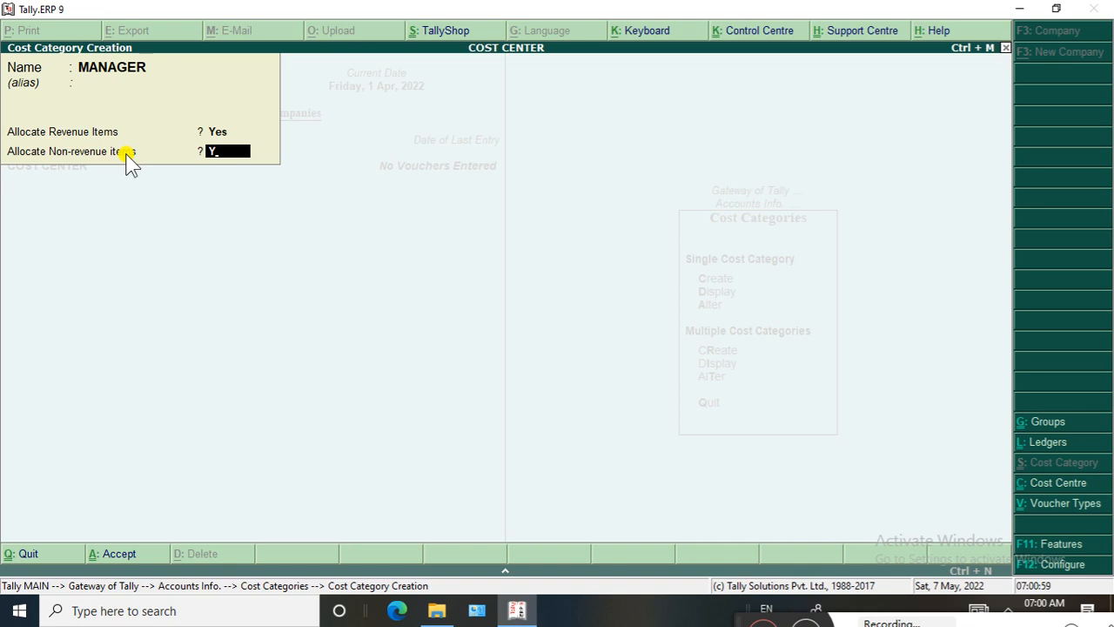
pyautogui.press('Return')
pyautogui.press('n')
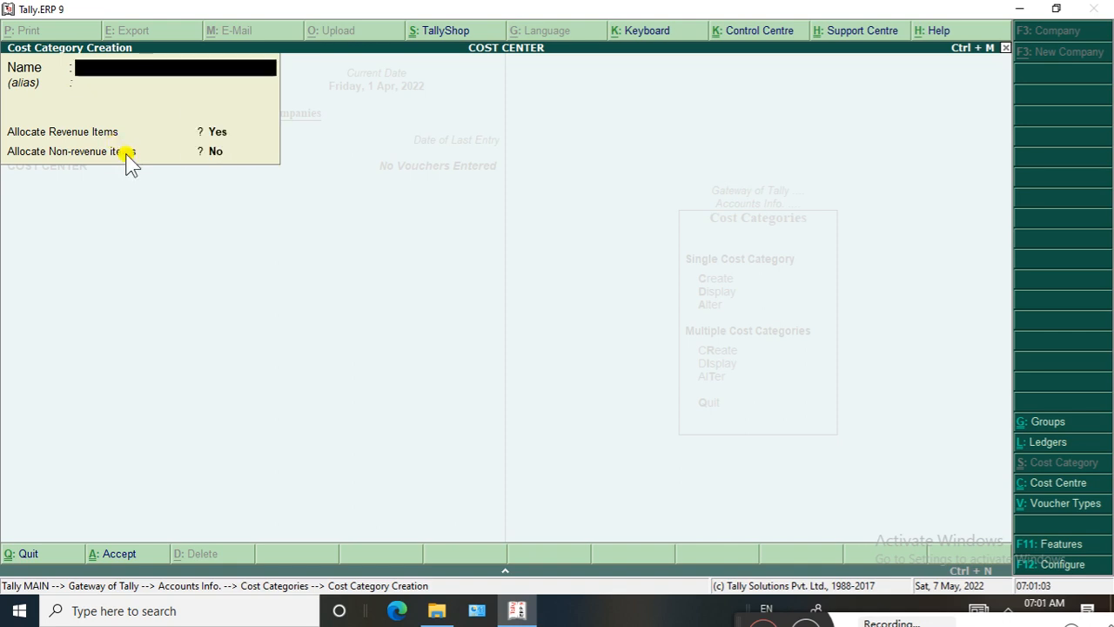
# Create a PEON cost category without an alias, keeping the default allocation settings, and return to the Gateway of Tally
pyautogui.write('PEON')
pyautogui.press('Return')
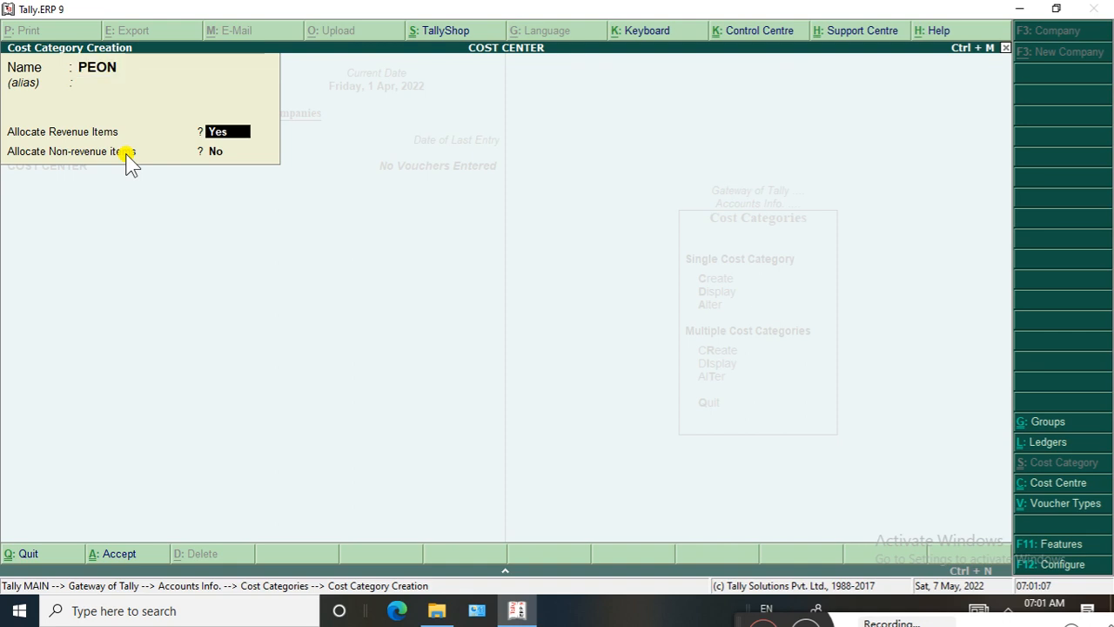
pyautogui.press('Return')
pyautogui.press('Return')
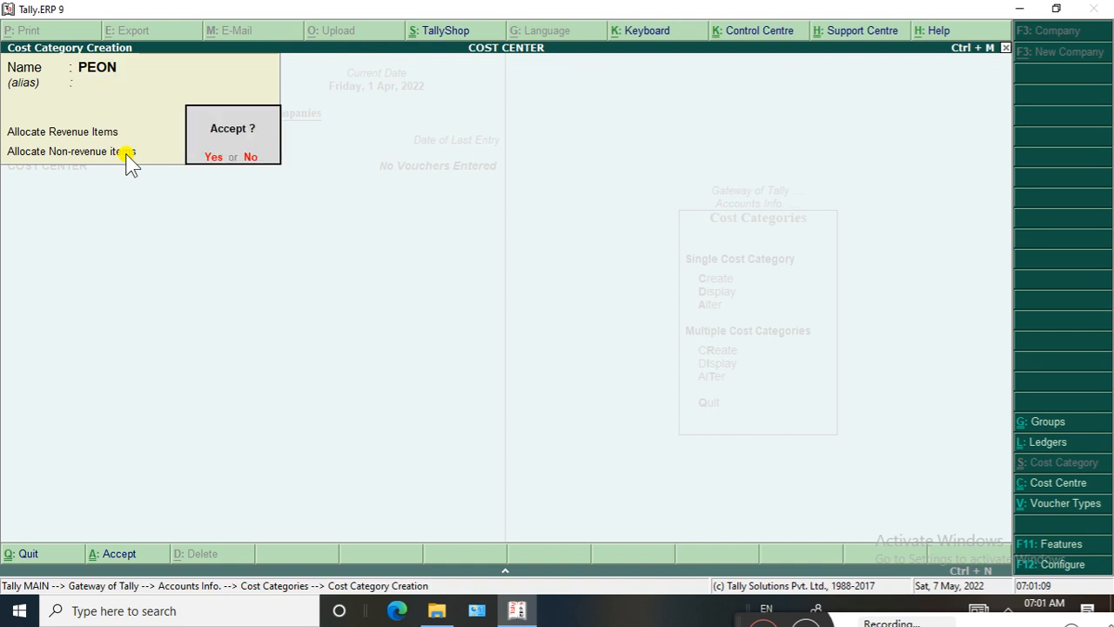
pyautogui.press('Return')
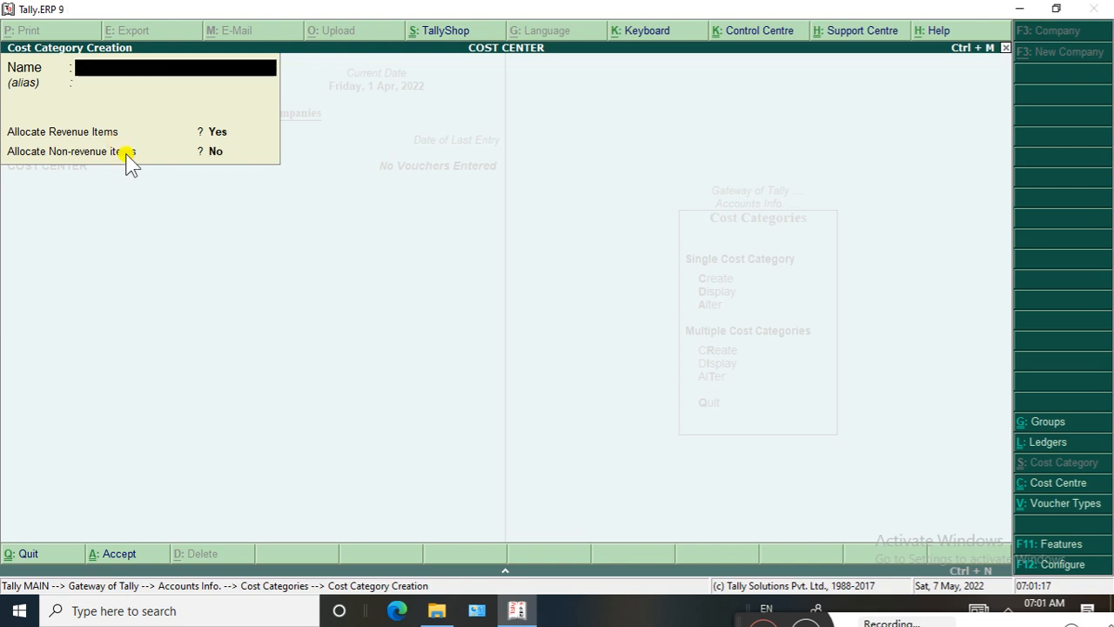
pyautogui.press('Escape')
pyautogui.press('Return')
pyautogui.press('Escape')
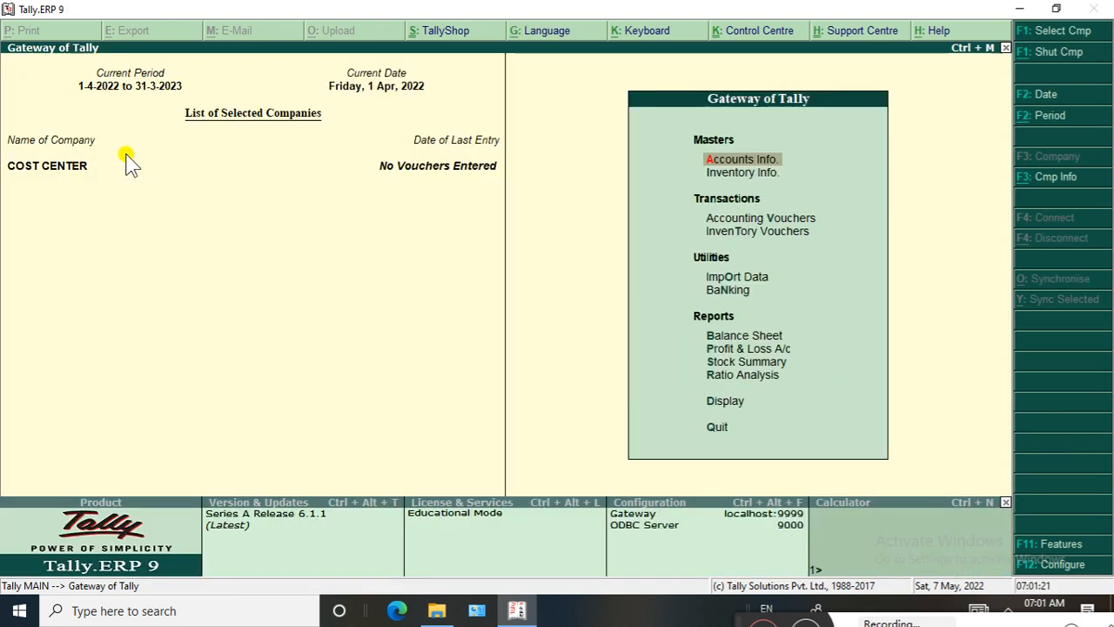
# Start creating a single cost centre and assign it to the MANAGER category
pyautogui.press('Return')
pyautogui.press('Down')
pyautogui.press('Down')
pyautogui.press('Down')
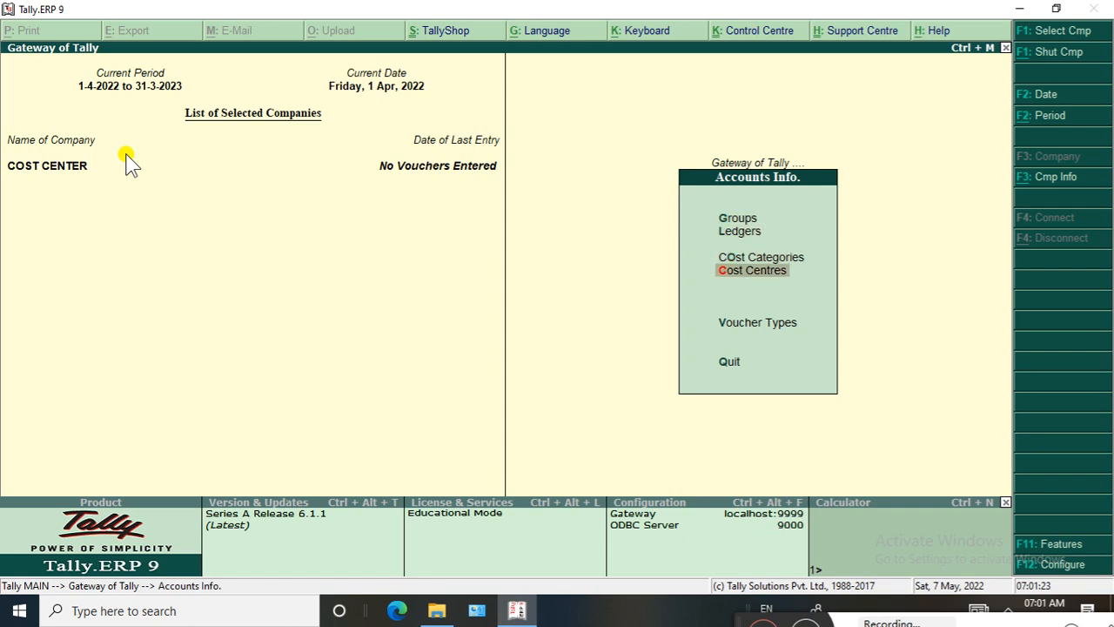
pyautogui.press('Return')
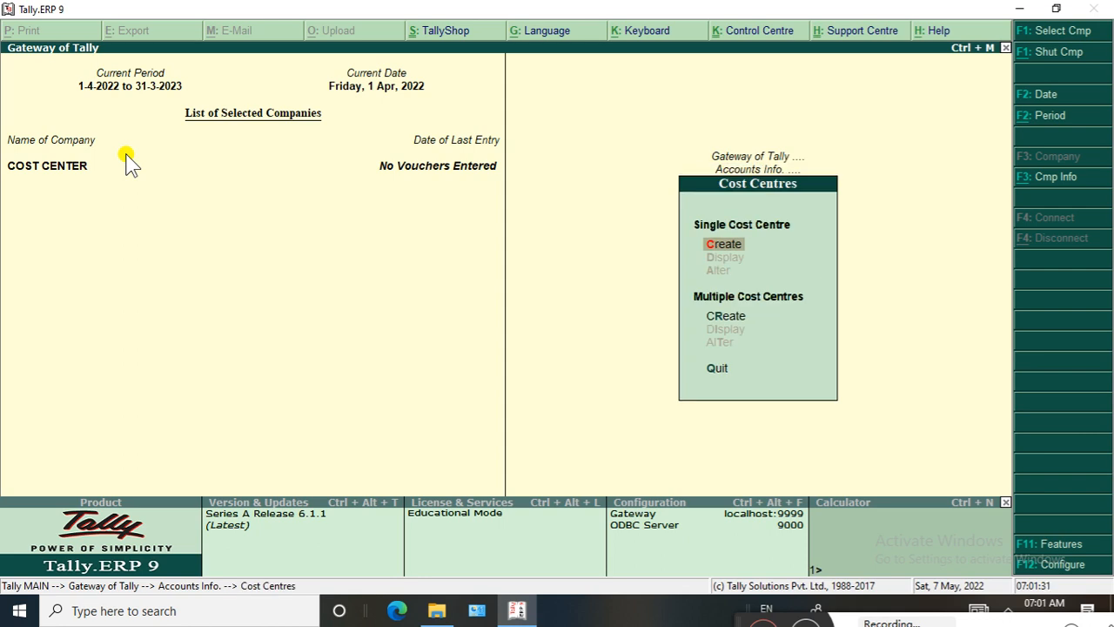
pyautogui.press('Return')
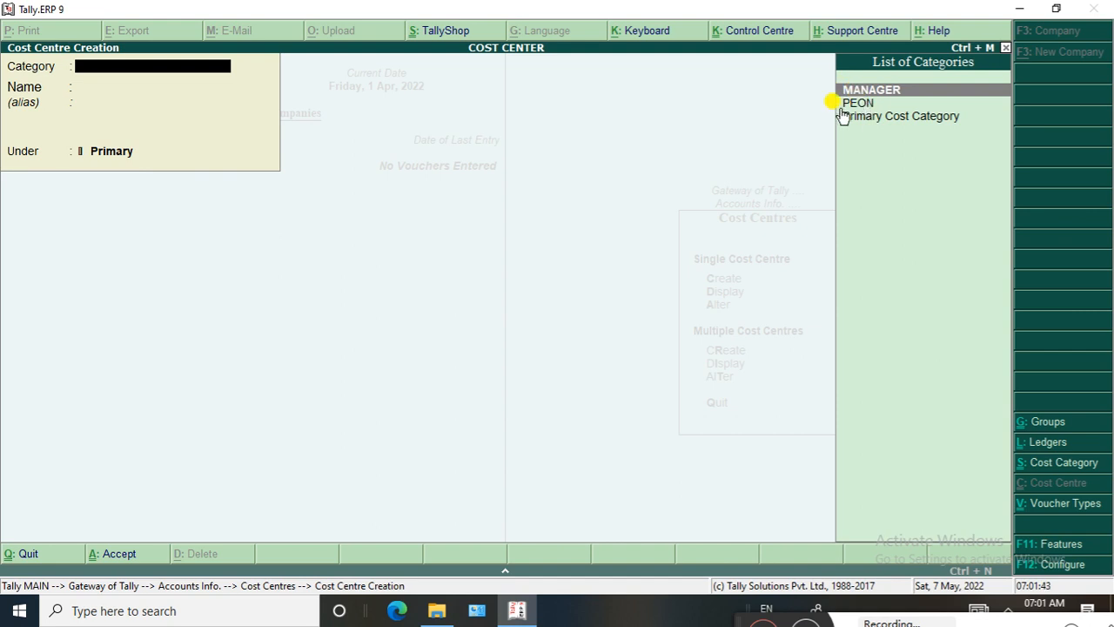
pyautogui.press('Return')
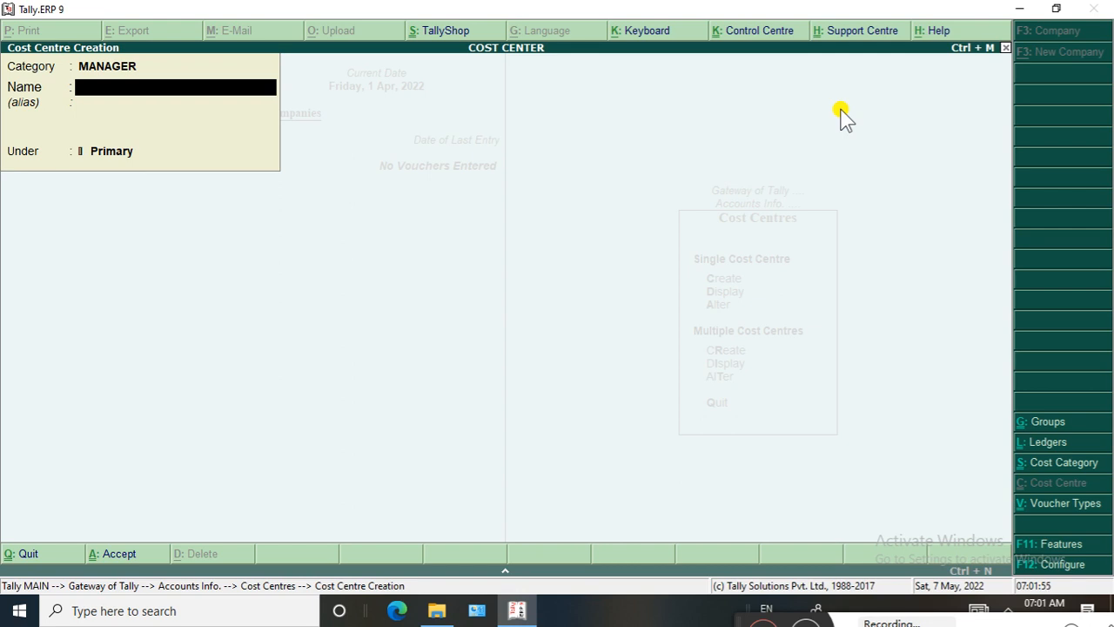
# Enter the first manager's full name as the cost centre name, keep it under Primary, and save it
pyautogui.write('M')
pyautogui.press('BackSpace')
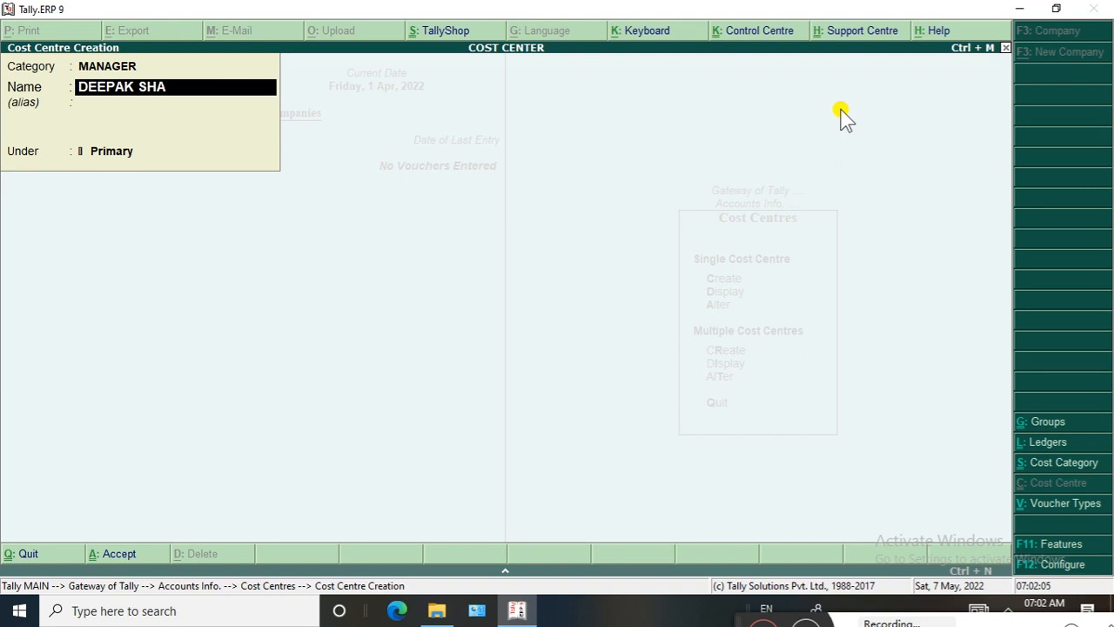
pyautogui.press('Return')
pyautogui.press('Return')
pyautogui.press('Return')
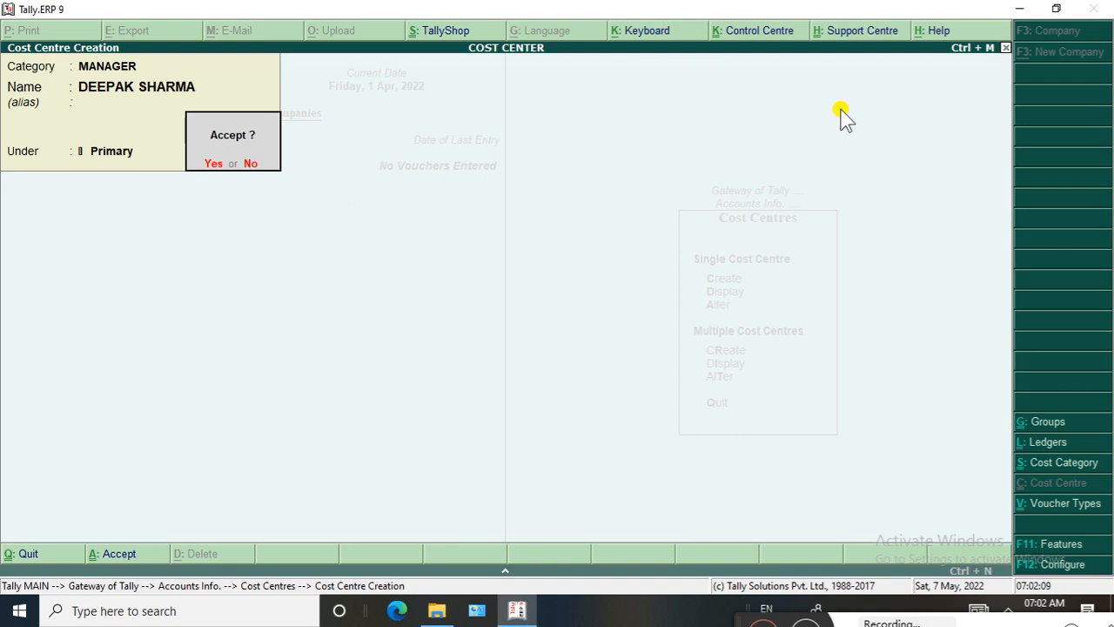
pyautogui.press('Return')
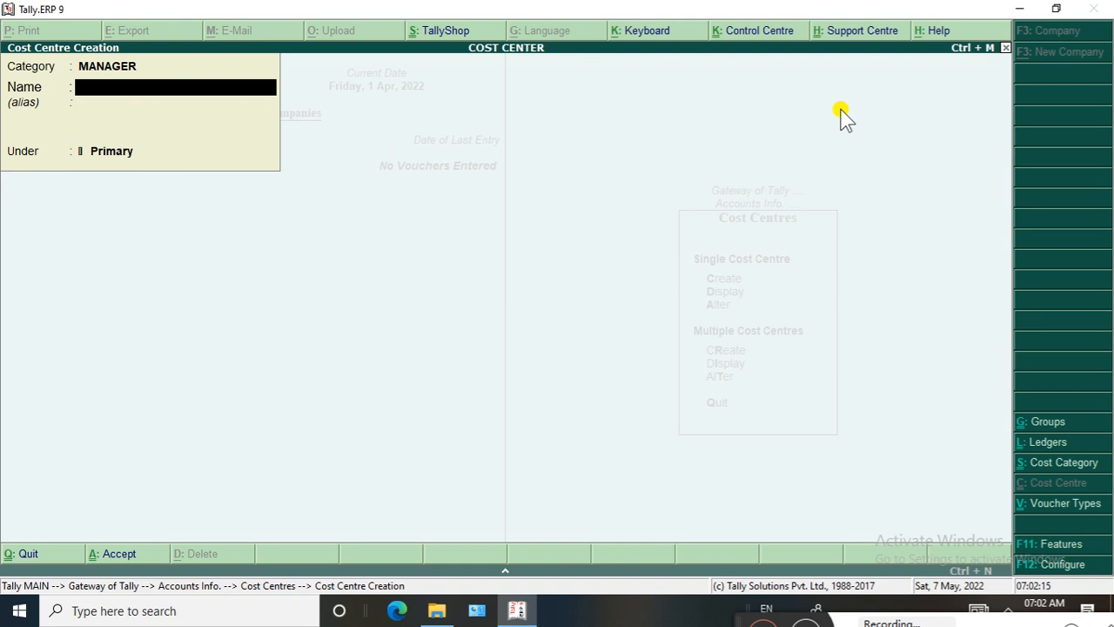
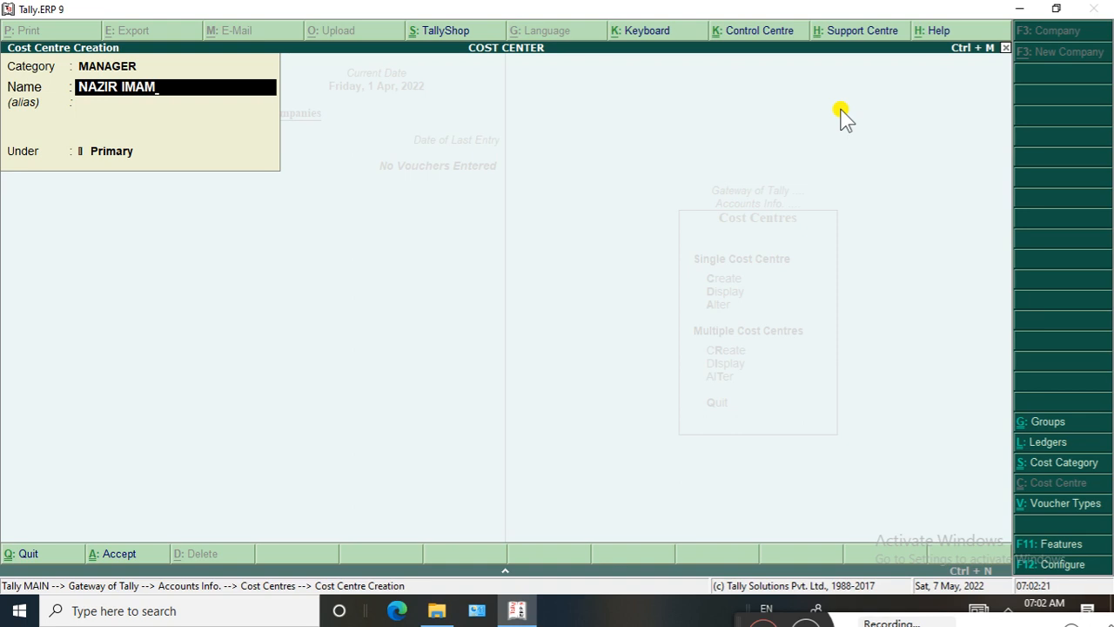
# Create a cost centre with the second manager's full name in the MANAGER category, under Primary
pyautogui.press('Return')
pyautogui.press('Return')
pyautogui.press('Return')
pyautogui.press('Return')
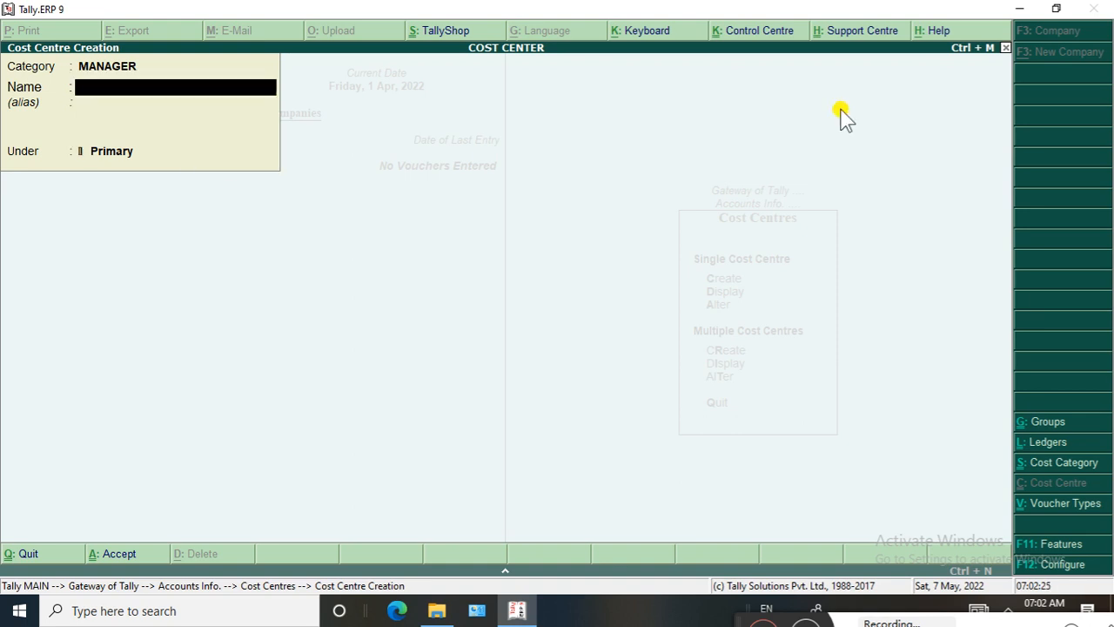
# Create a cost centre with the third manager's full name in the MANAGER category, under Primary
pyautogui.press('Return')
# Create a cost centre with the fourth manager's full name in the MANAGER category, under Primary
pyautogui.press('Return')
pyautogui.press('Return')
pyautogui.press('Return')
pyautogui.press('Return')
pyautogui.press('Return')
pyautogui.press('Return')
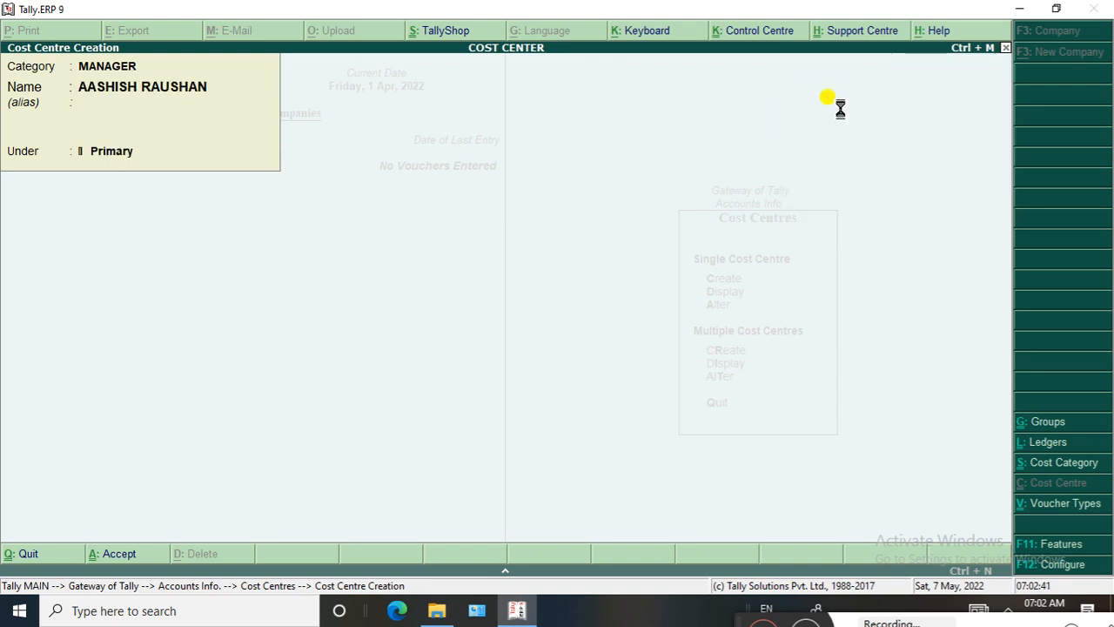
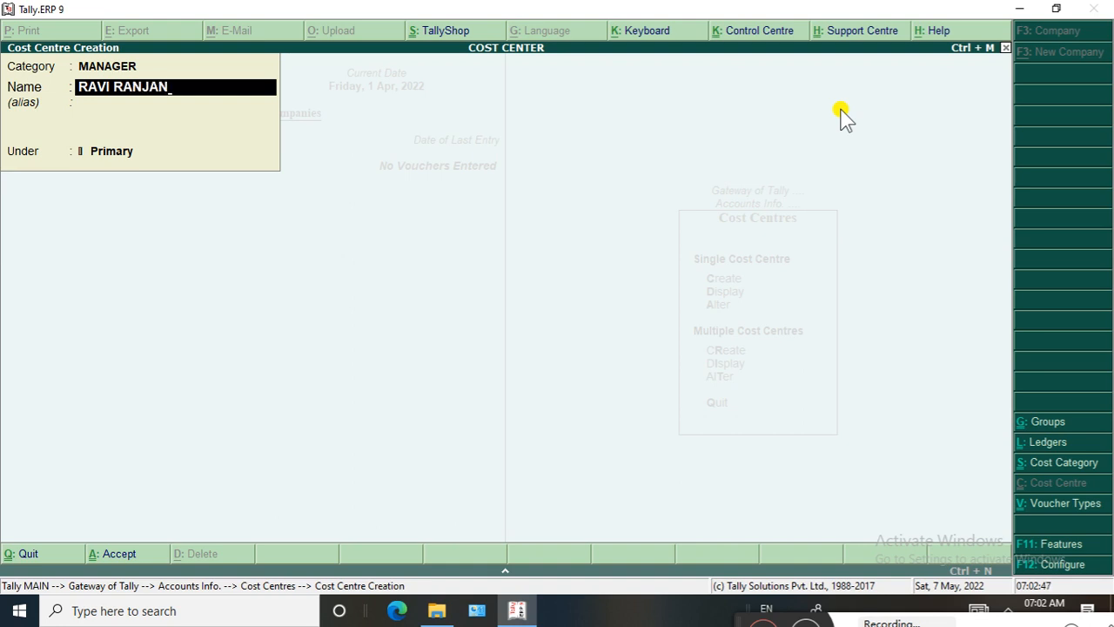
# Create a cost centre with the fifth manager's full name in the MANAGER category, under Primary, and return to Accounts Info
pyautogui.press('Return')
pyautogui.press('Return')
pyautogui.press('Return')
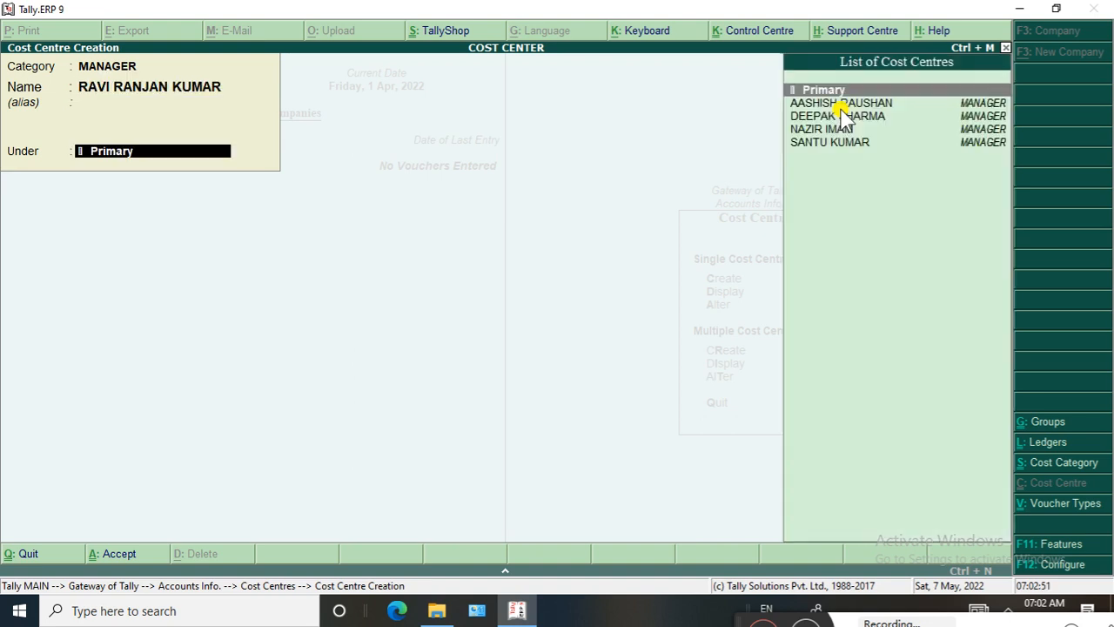
pyautogui.press('Return')
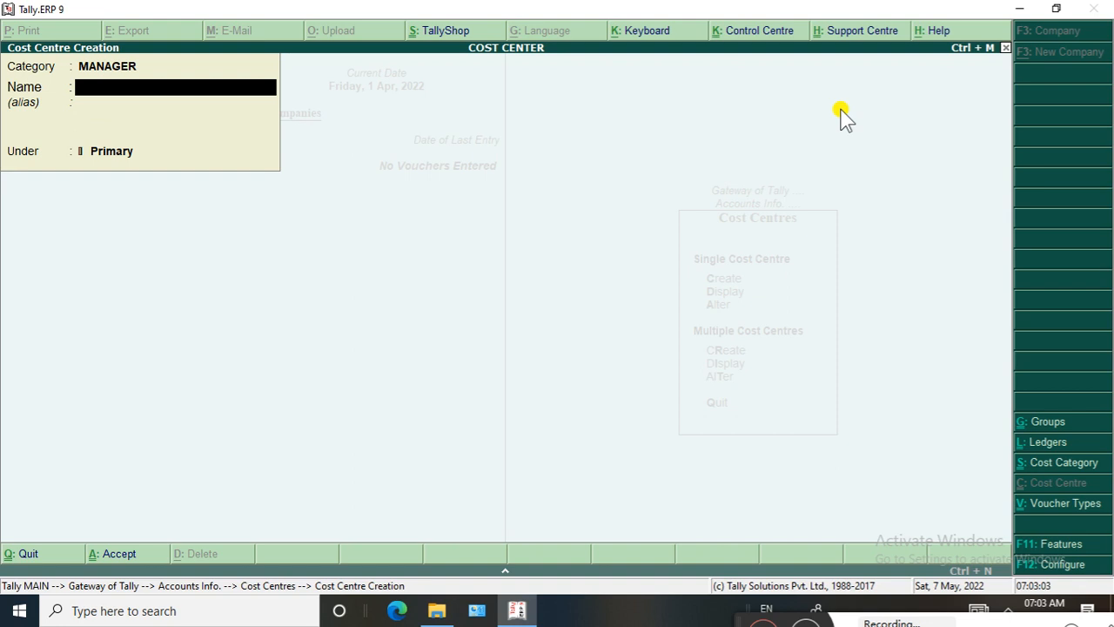
pyautogui.press('Escape')
pyautogui.press('Return')
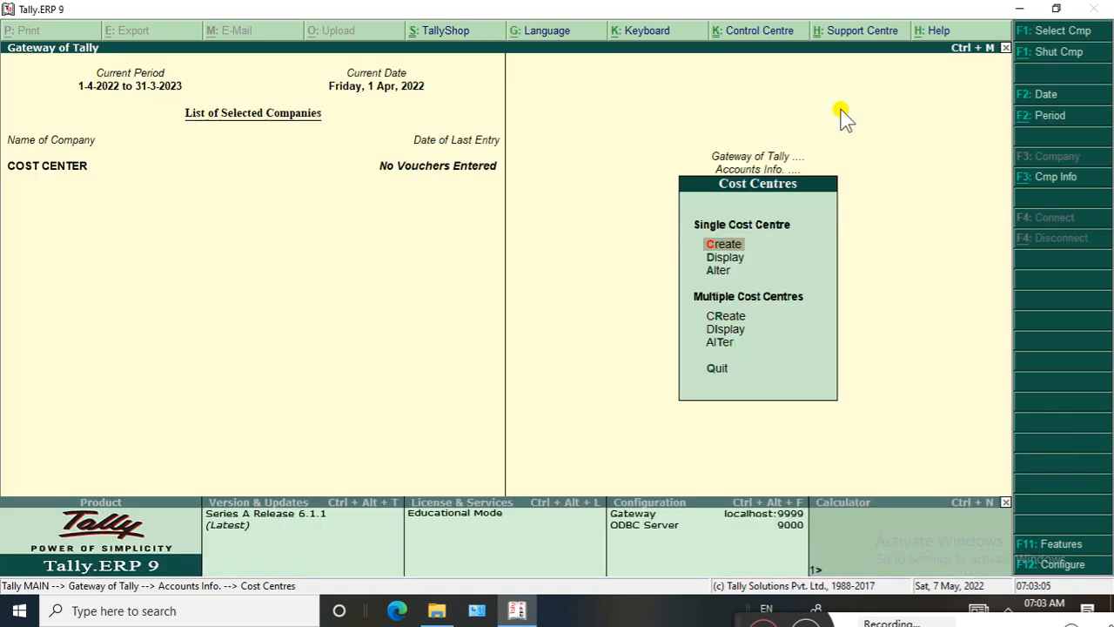
pyautogui.press('Escape')
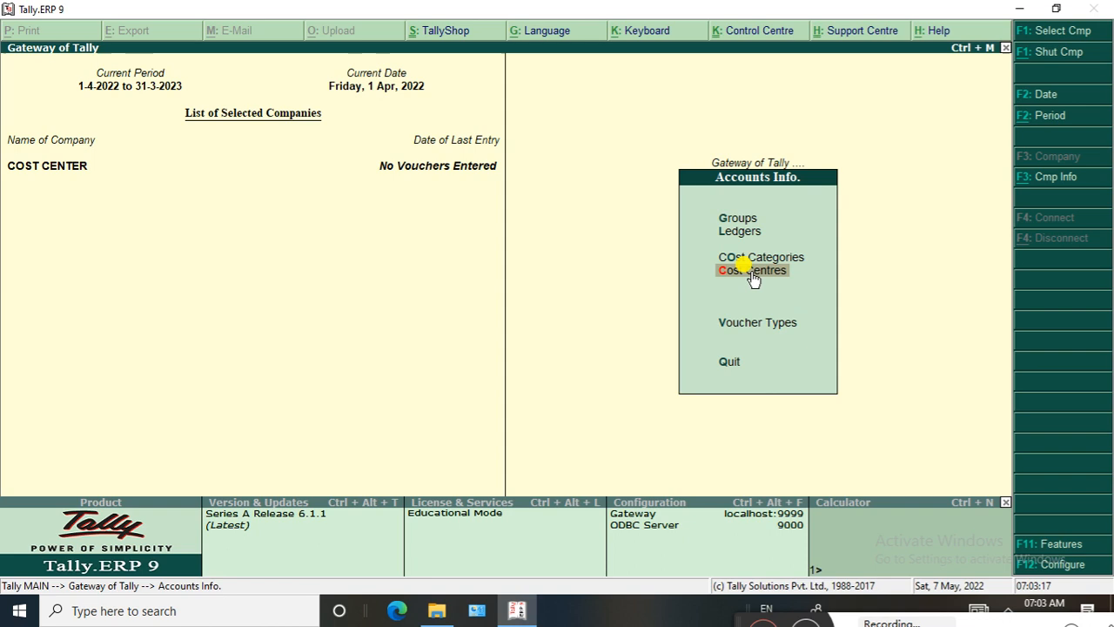
# Start creating a single ledger named SALARY and place it under Indirect Expenses
pyautogui.press('Up')
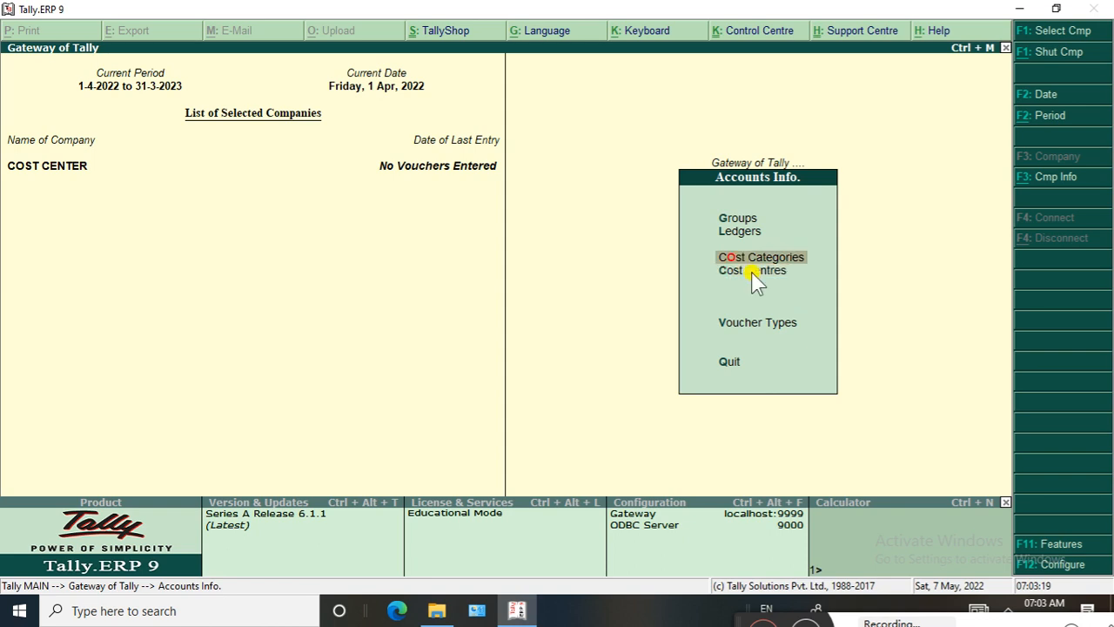
pyautogui.press('Up')
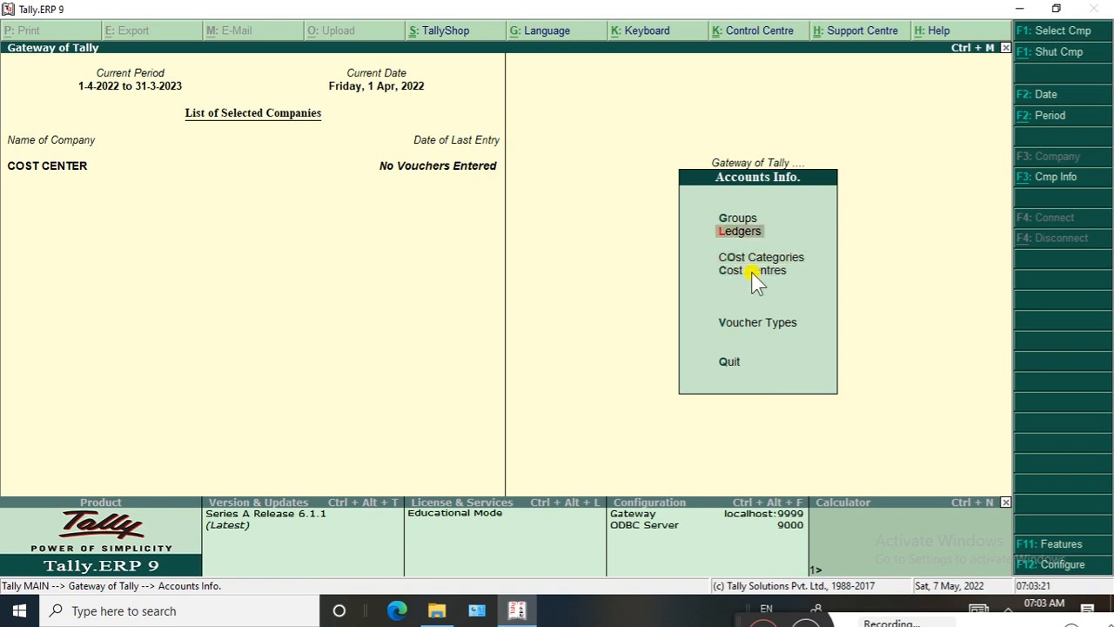
pyautogui.press('Return')
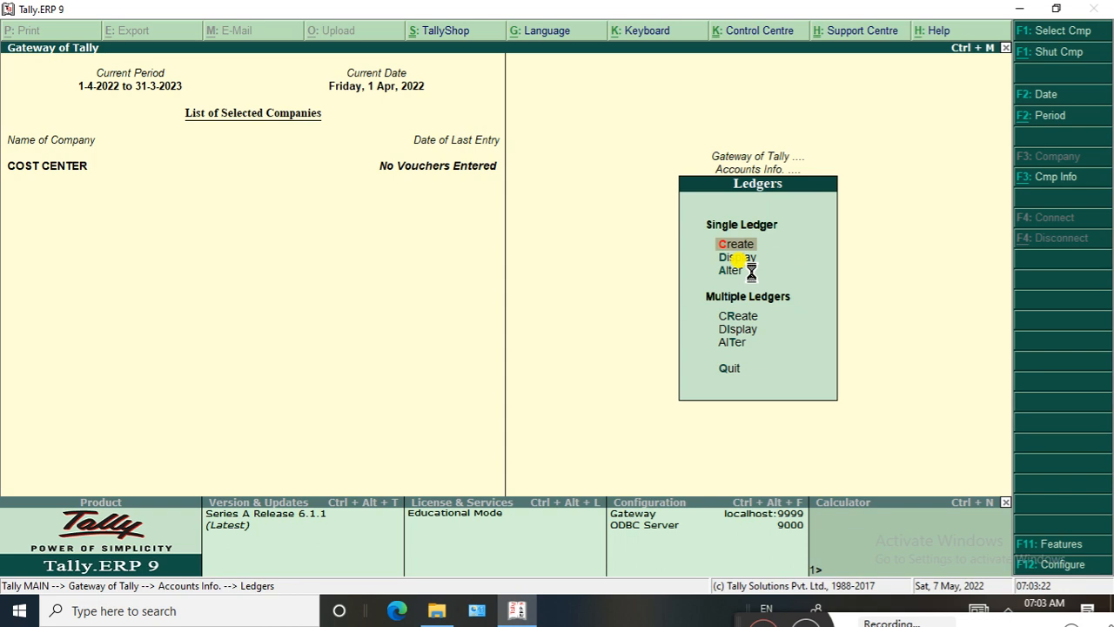
pyautogui.press('Return')
pyautogui.write('SALARY')
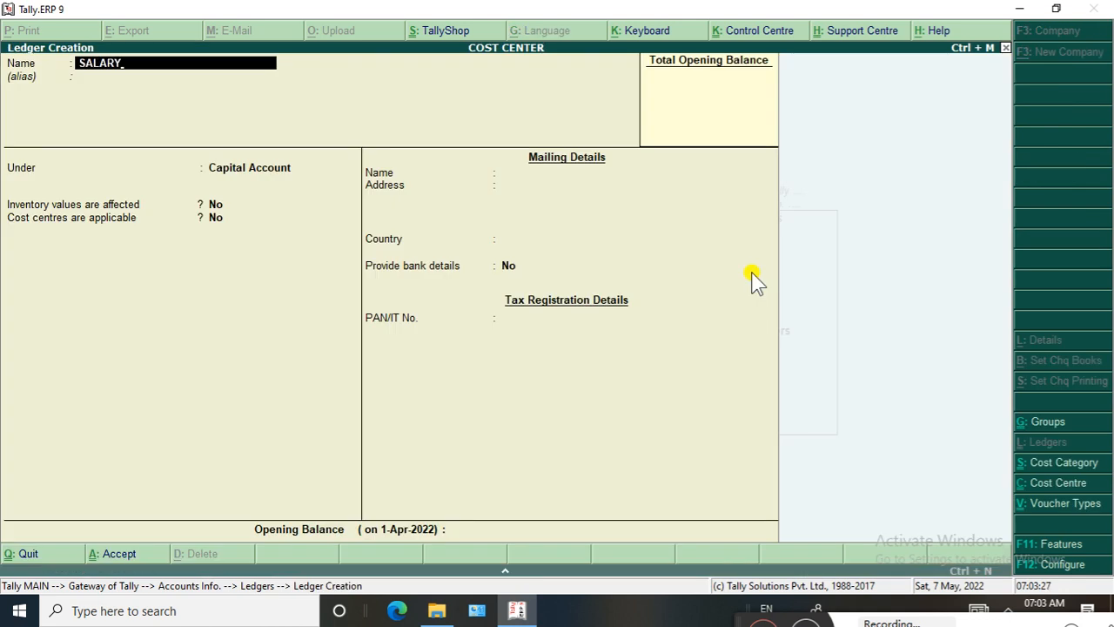
pyautogui.press('Return')
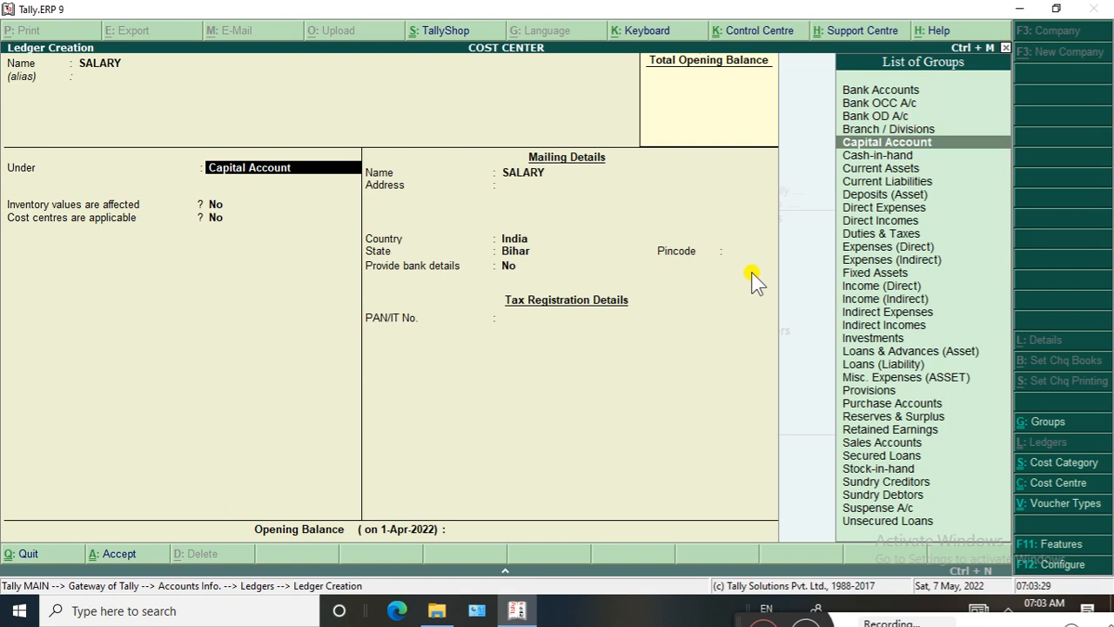
pyautogui.write('INDI')
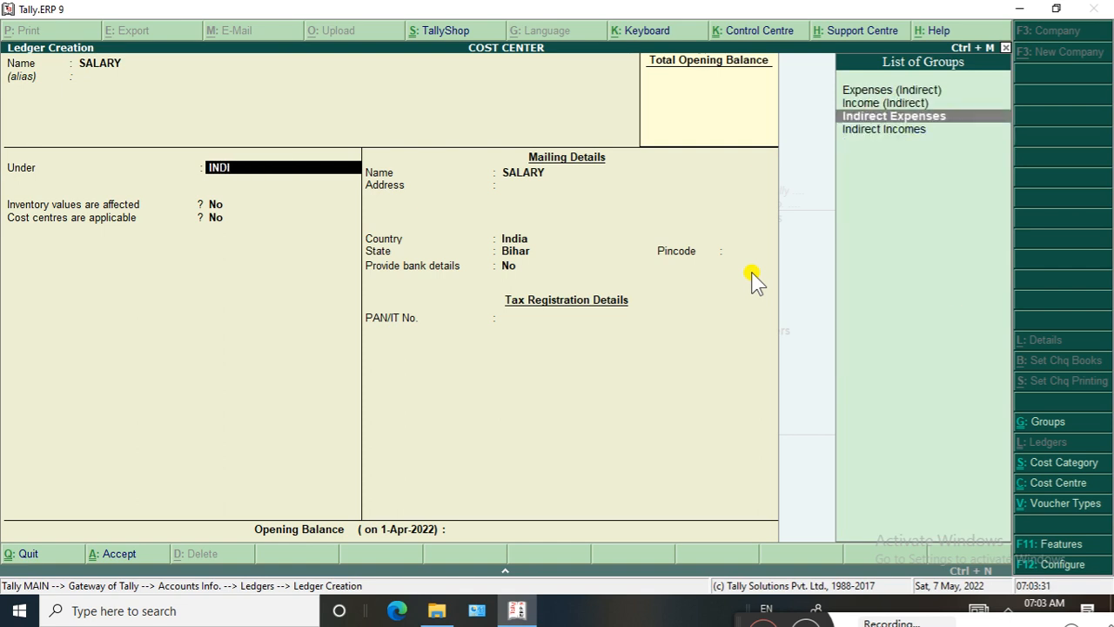
pyautogui.press('Return')
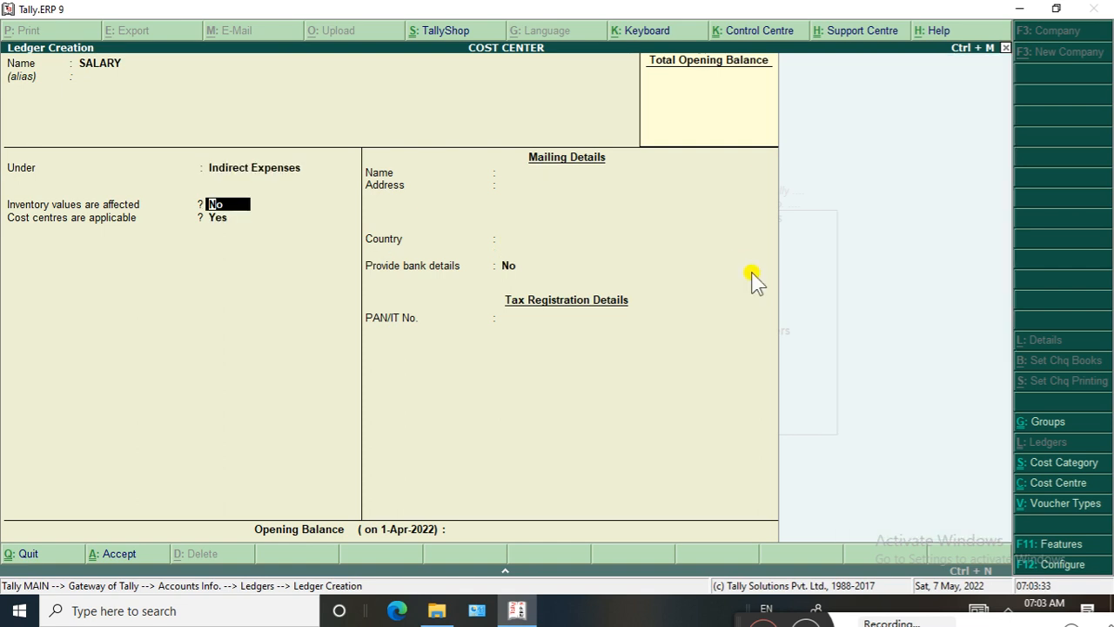
# Save the SALARY ledger with cost centres applicable, inventory values unaffected and no opening balance, and return to the Gateway of Tally
pyautogui.press('Return')
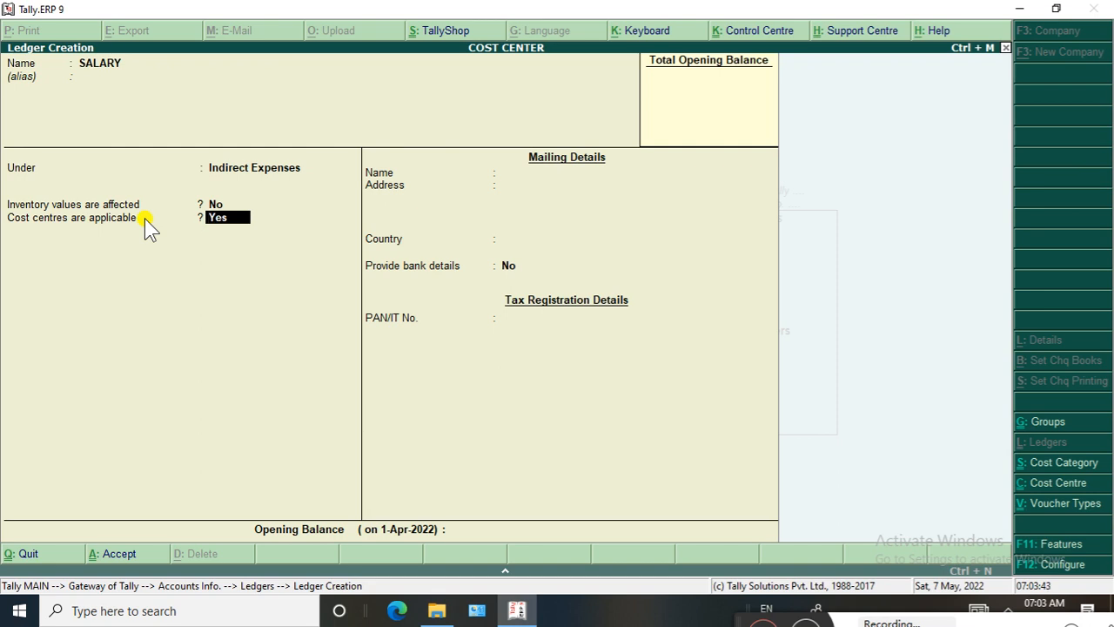
pyautogui.press('Return')
pyautogui.press('Return')
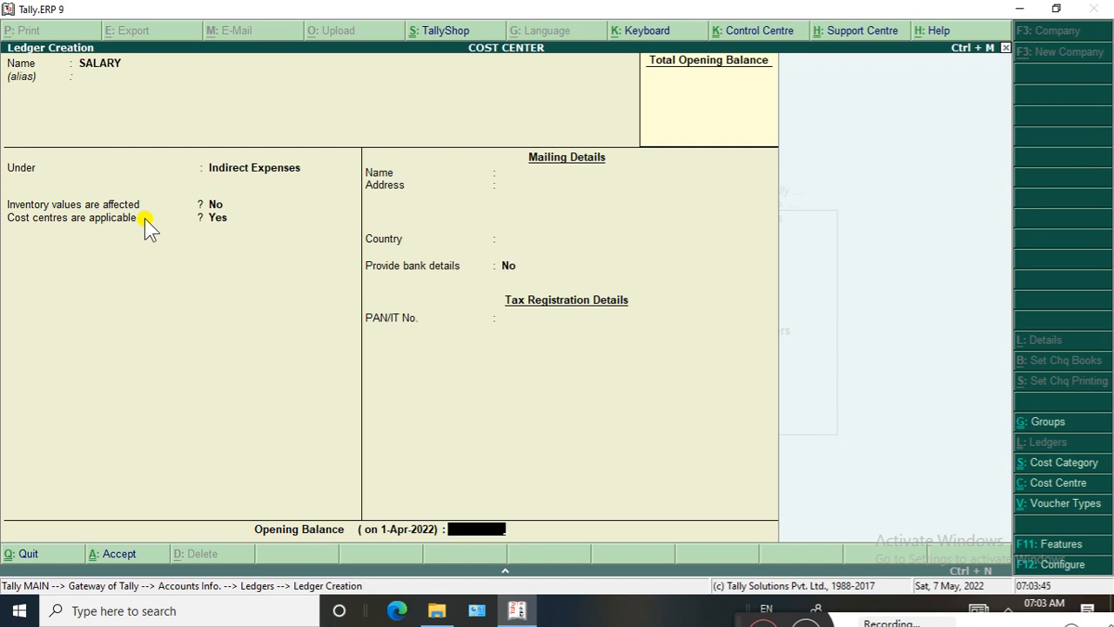
pyautogui.press('Return')
pyautogui.press('Return')
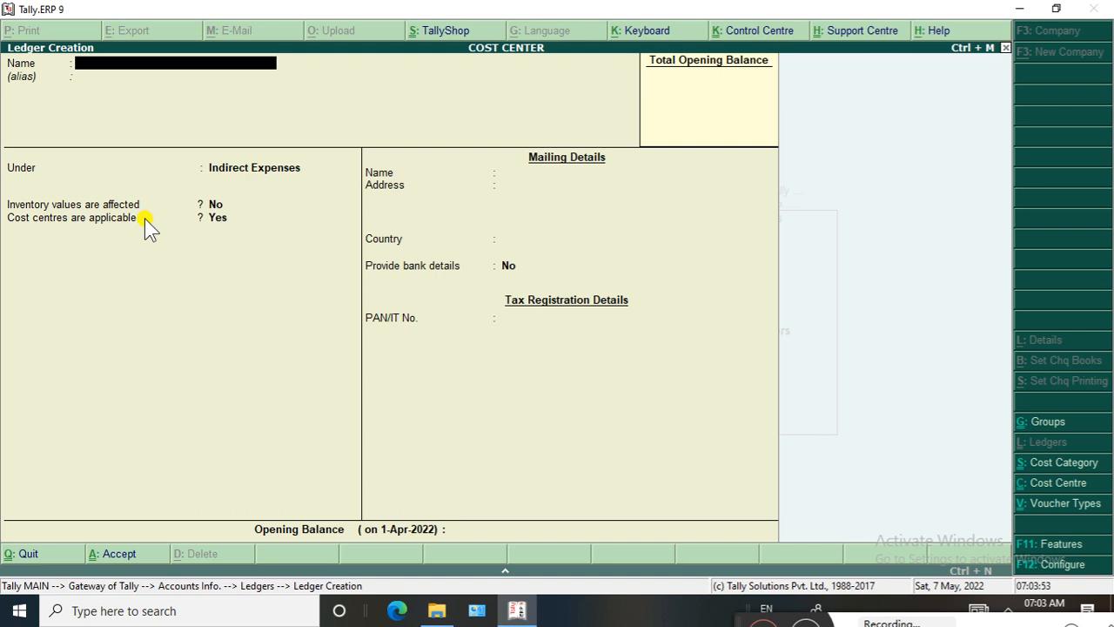
pyautogui.press('Escape')
pyautogui.press('y')
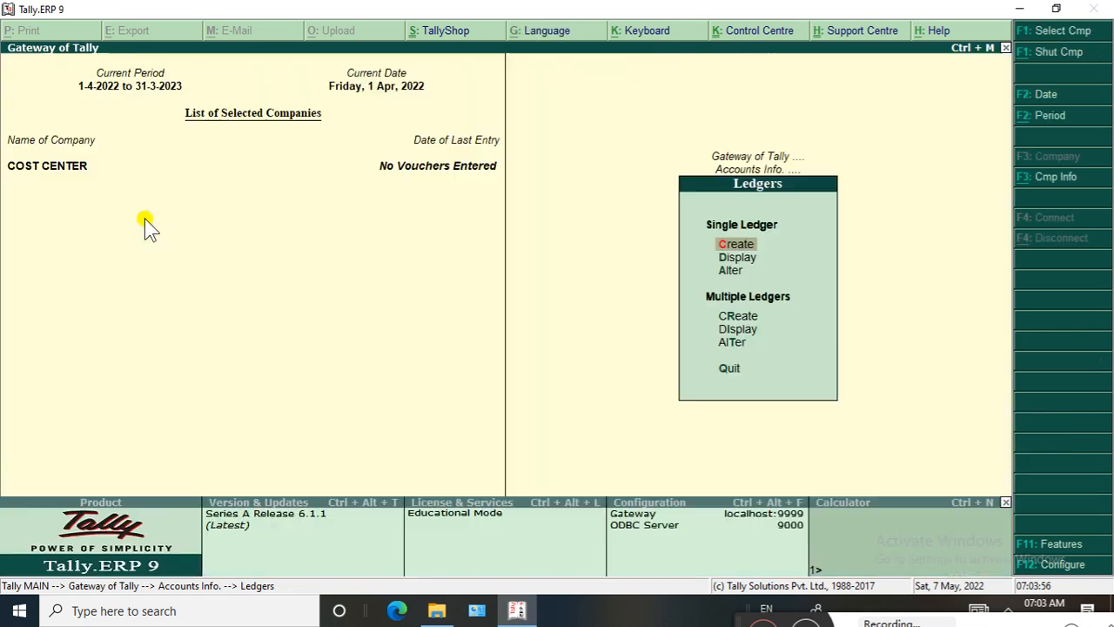
pyautogui.press('Escape')
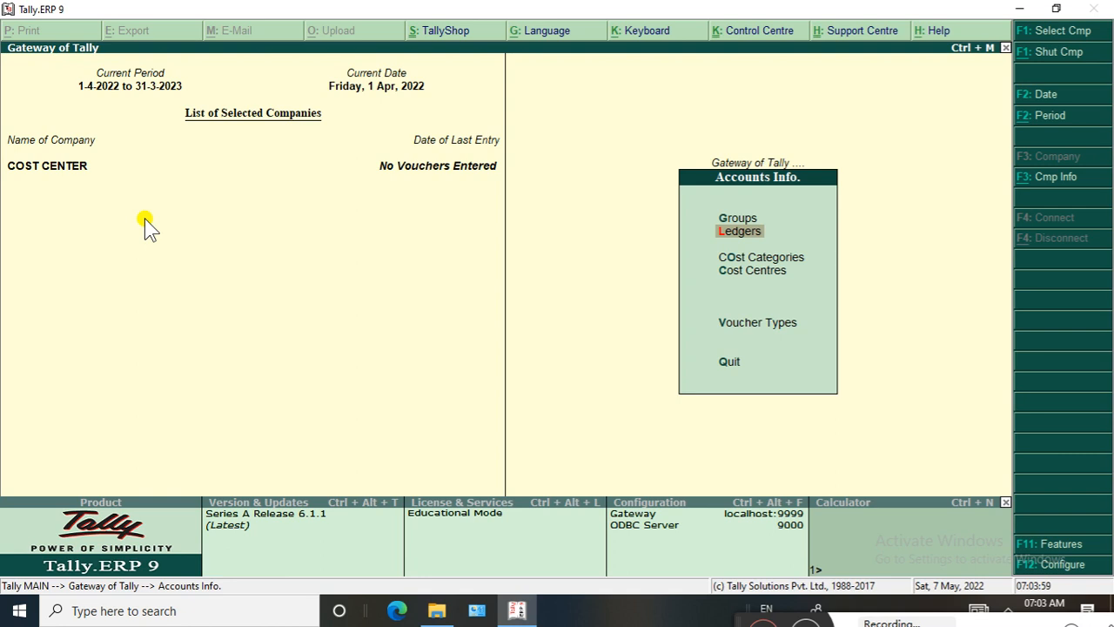
pyautogui.press('Escape')
# Start a payment voucher dated 1-Apr-2022 and choose SALARY as the debit ledger
pyautogui.press('Down')
pyautogui.press('Down')
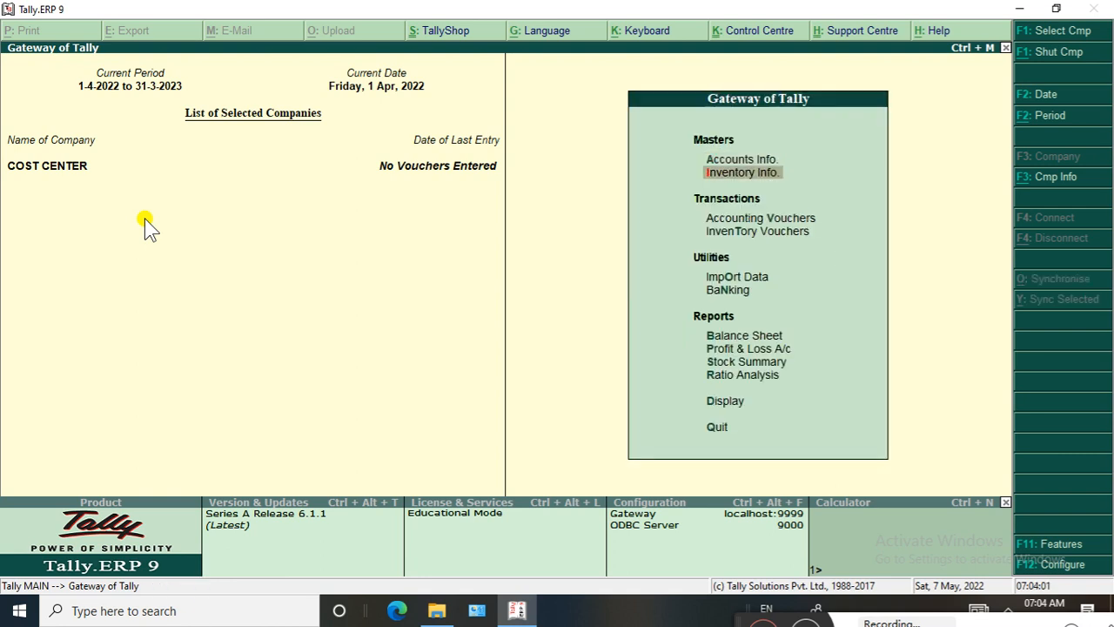
pyautogui.press('Return')
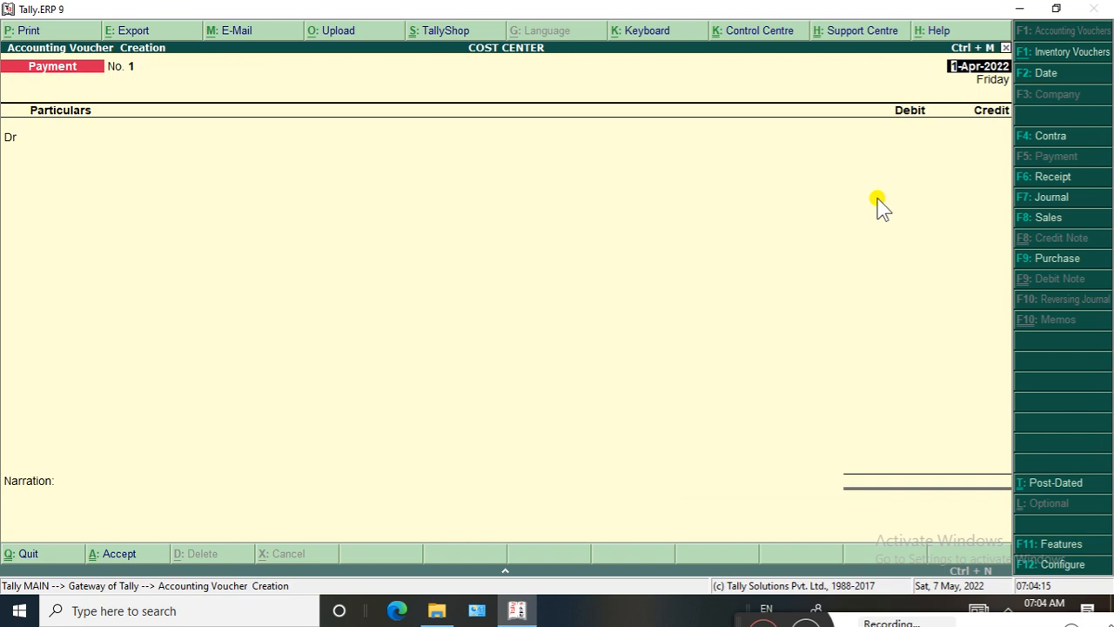
pyautogui.press('Return')
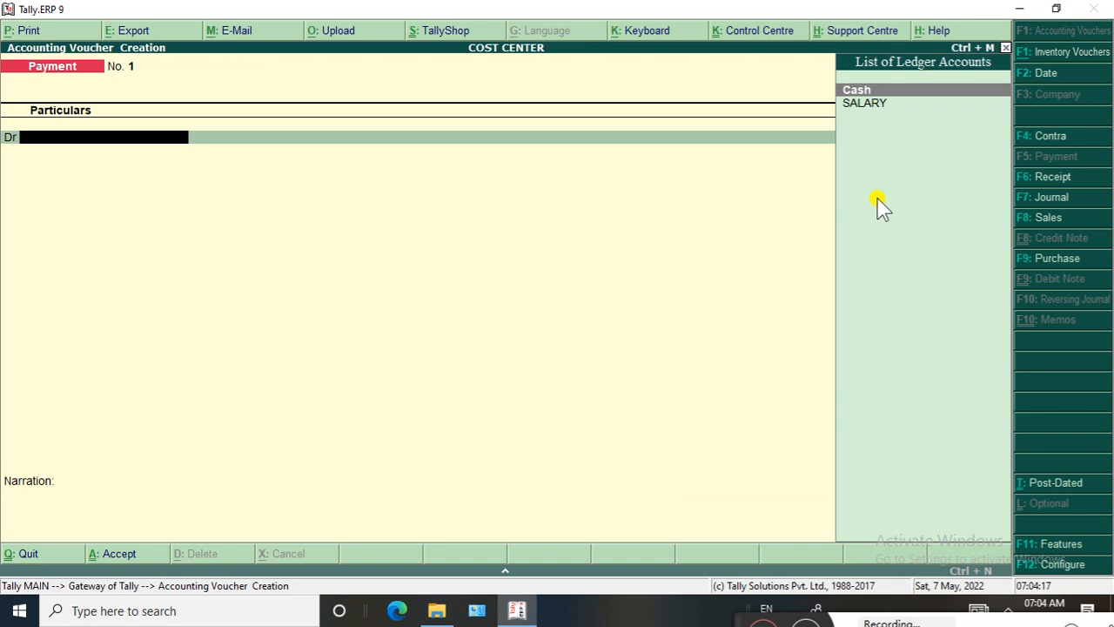
pyautogui.press('Down')
pyautogui.press('Return')
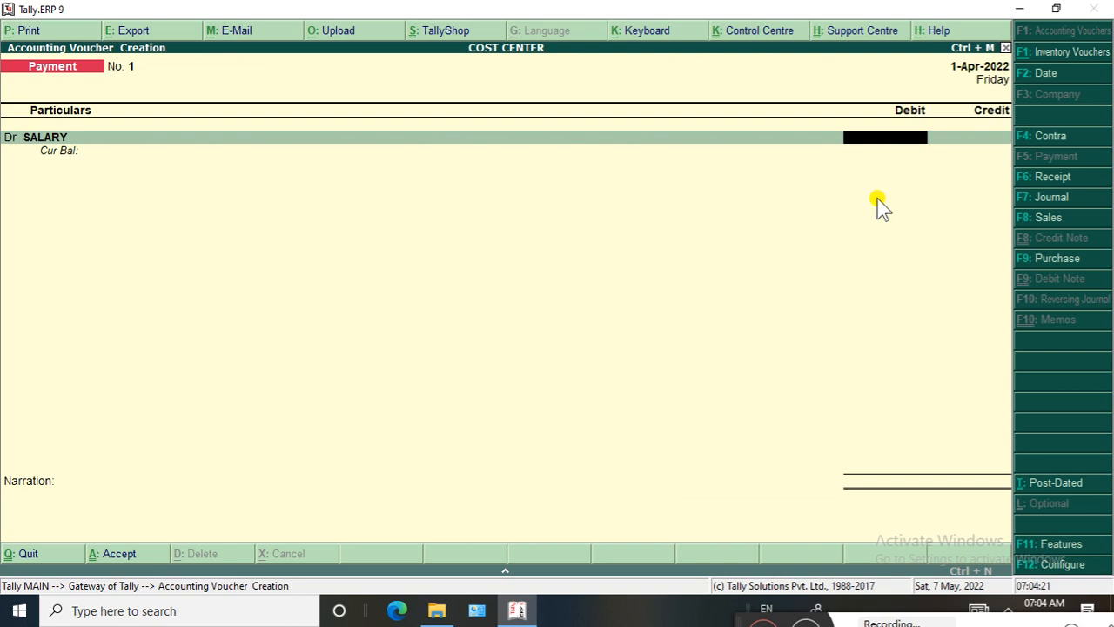
# Enter 50,000 as the SALARY debit amount and choose the MANAGER category for its cost allocation
pyautogui.write('50000')
pyautogui.press('Return')
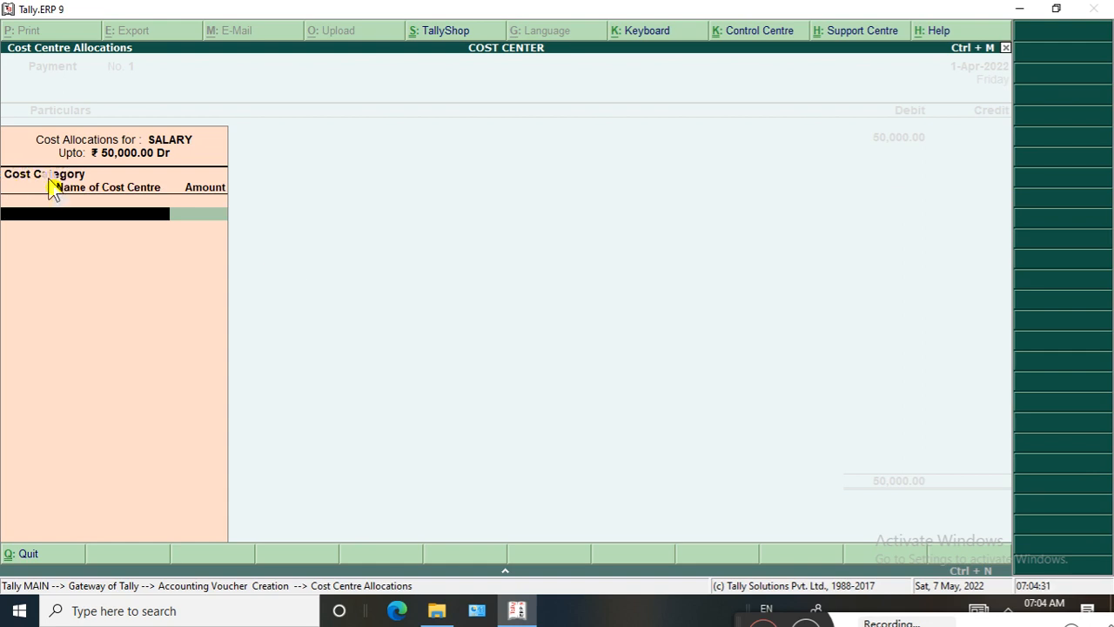
pyautogui.click(45, 214)
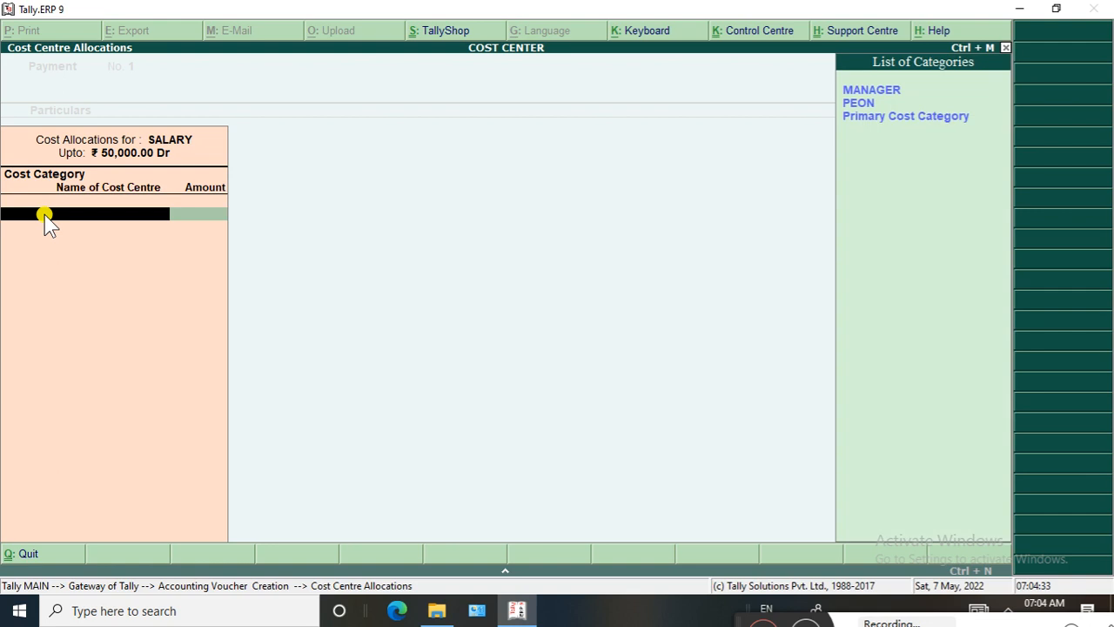
pyautogui.press('Return')
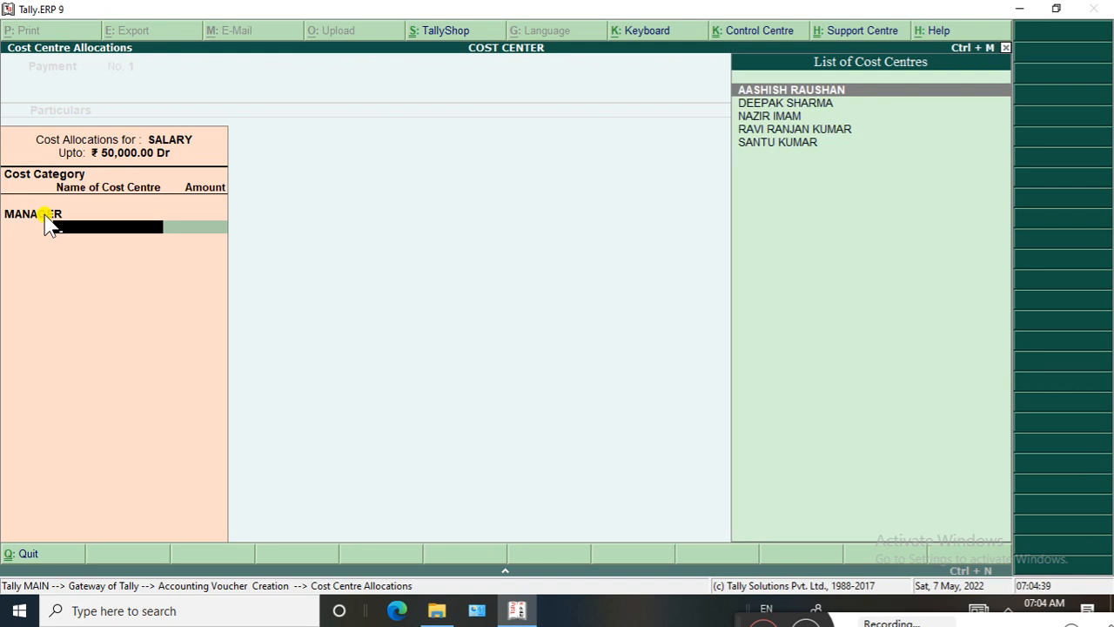
# Allocate 12,000 of the salary to the fourth-listed manager's cost centre under MANAGER
pyautogui.press('Down')
pyautogui.press('Down')
pyautogui.press('Down')
pyautogui.press('Down')
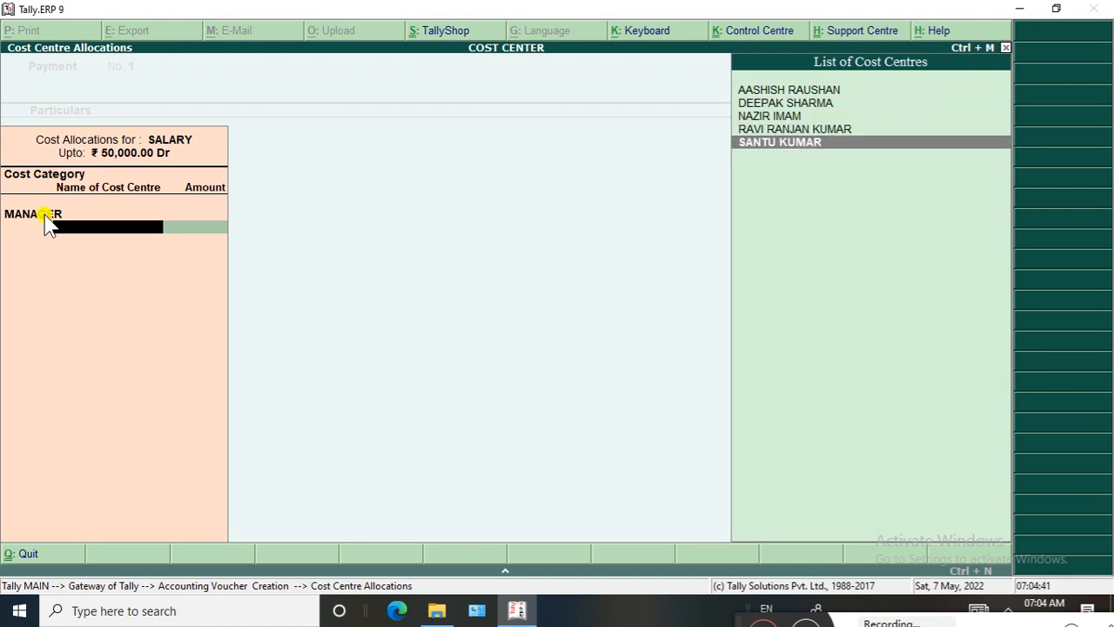
pyautogui.press('Up')
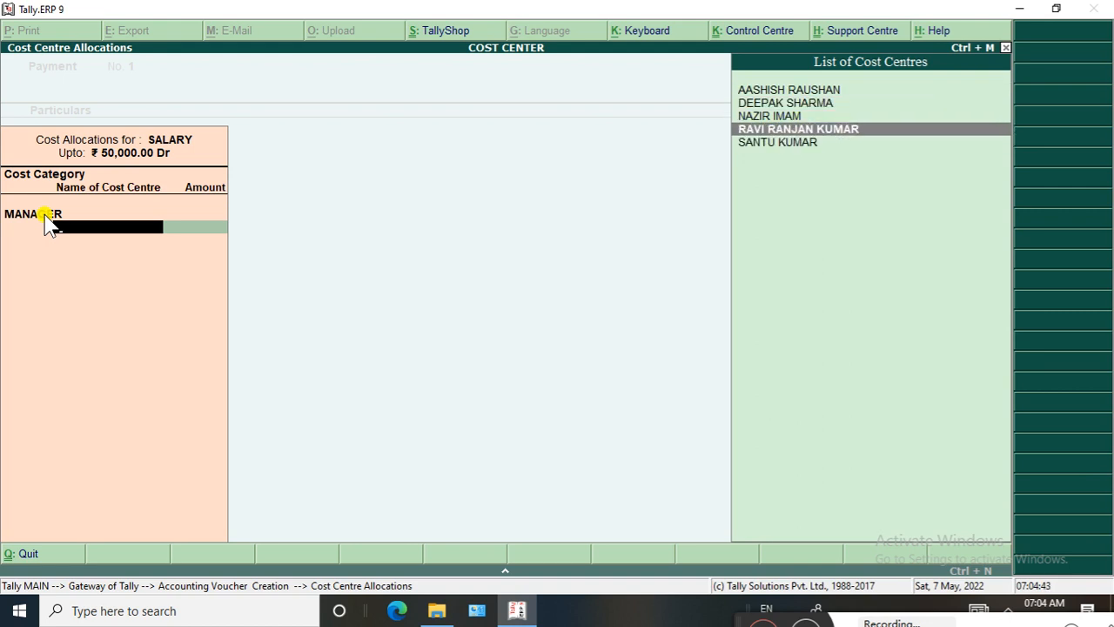
pyautogui.press('Return')
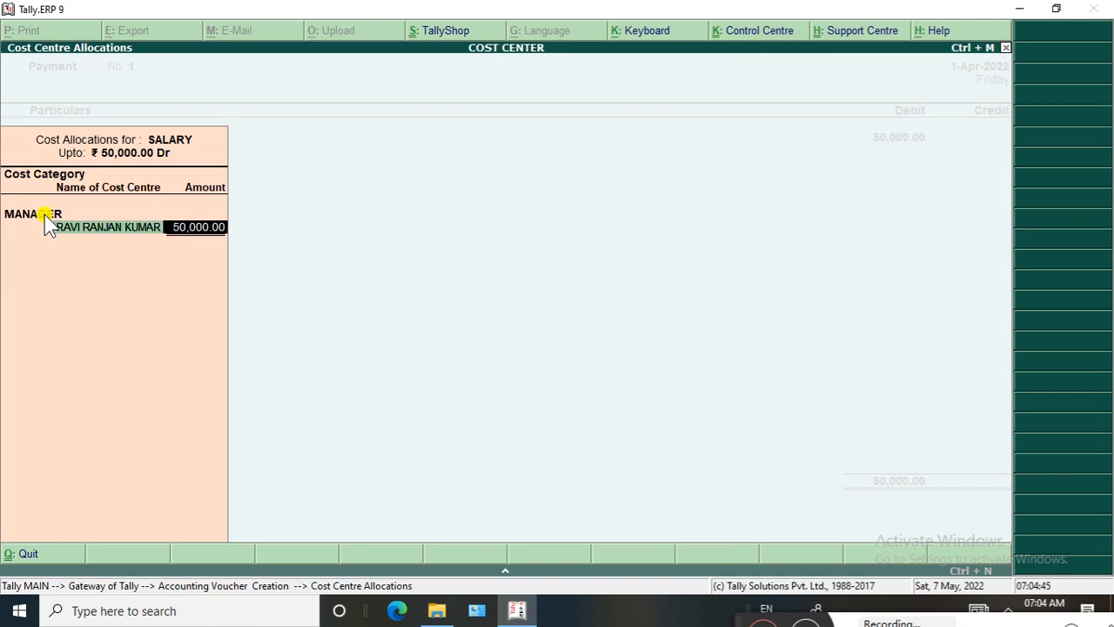
pyautogui.write('12000')
pyautogui.press('Return')
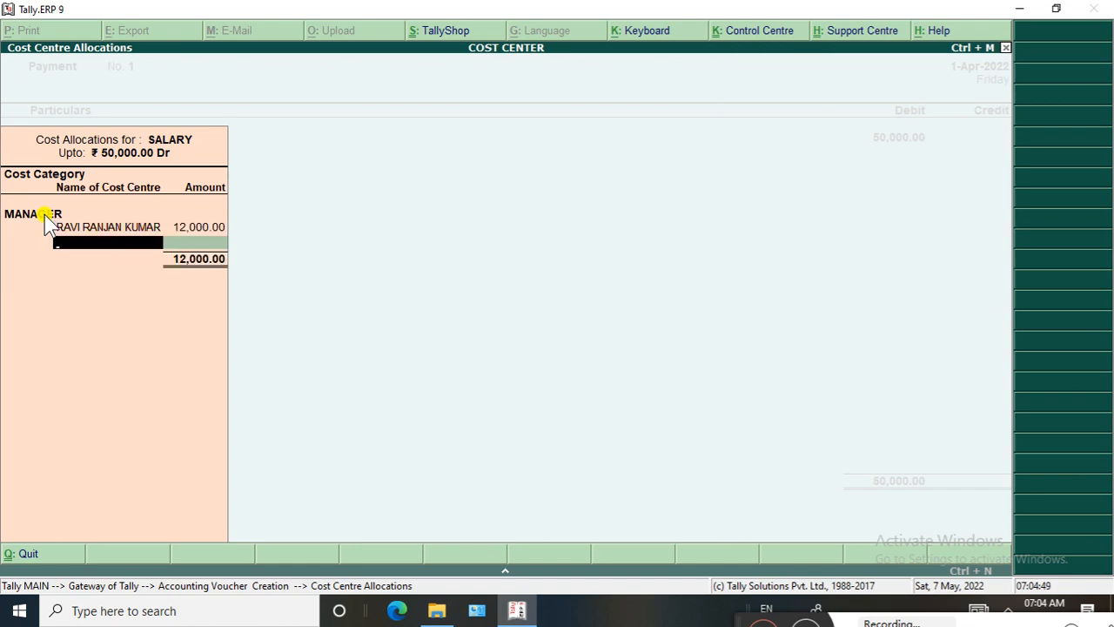
# Allocate 18,000 of the salary to the last-listed manager's cost centre under MANAGER
pyautogui.press('Down')
pyautogui.press('Down')
pyautogui.press('Down')
pyautogui.press('Down')
pyautogui.press('Down')
pyautogui.press('Return')
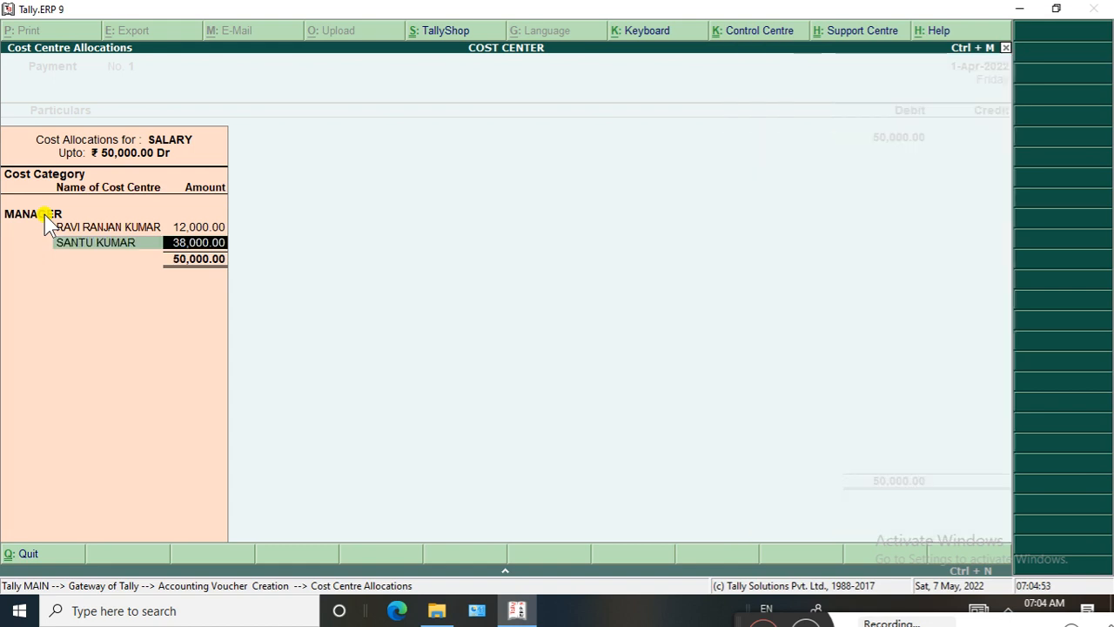
pyautogui.write('18000')
pyautogui.press('Return')
# Add the first-listed manager's cost centre to the MANAGER allocation with an amount of 17,000
pyautogui.write('A')
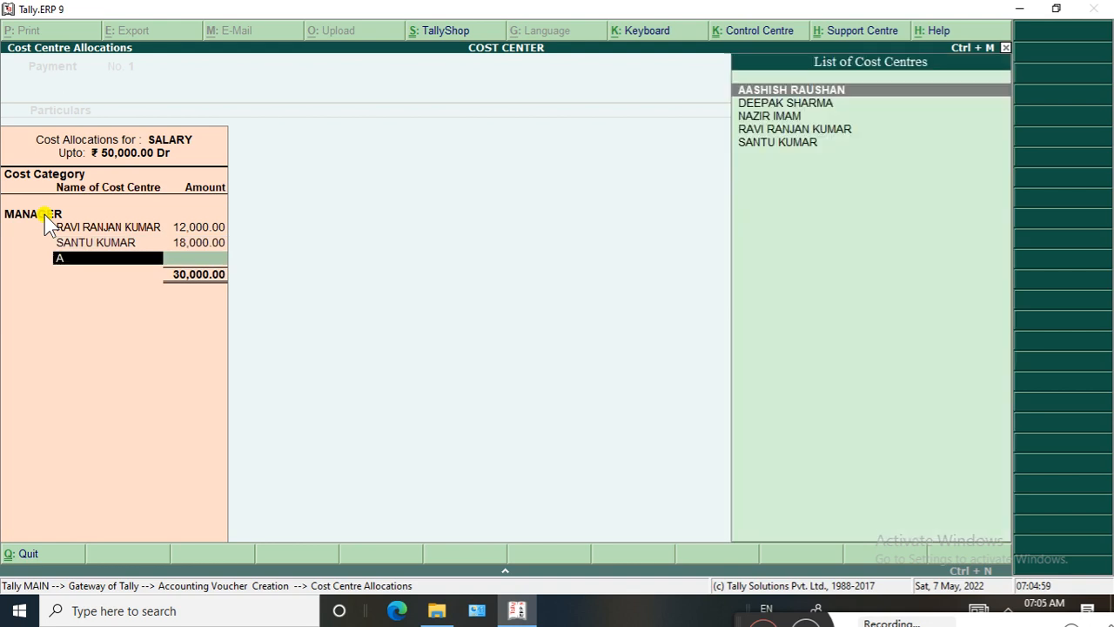
pyautogui.press('Down')
pyautogui.press('Down')
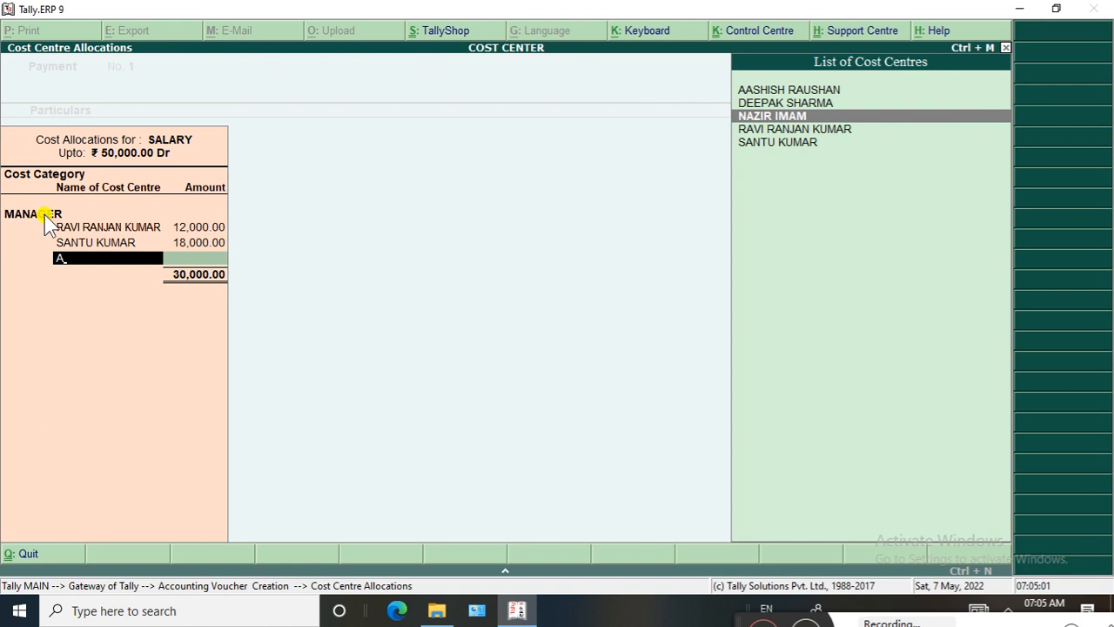
pyautogui.press('Up')
pyautogui.press('Up')
pyautogui.press('Return')
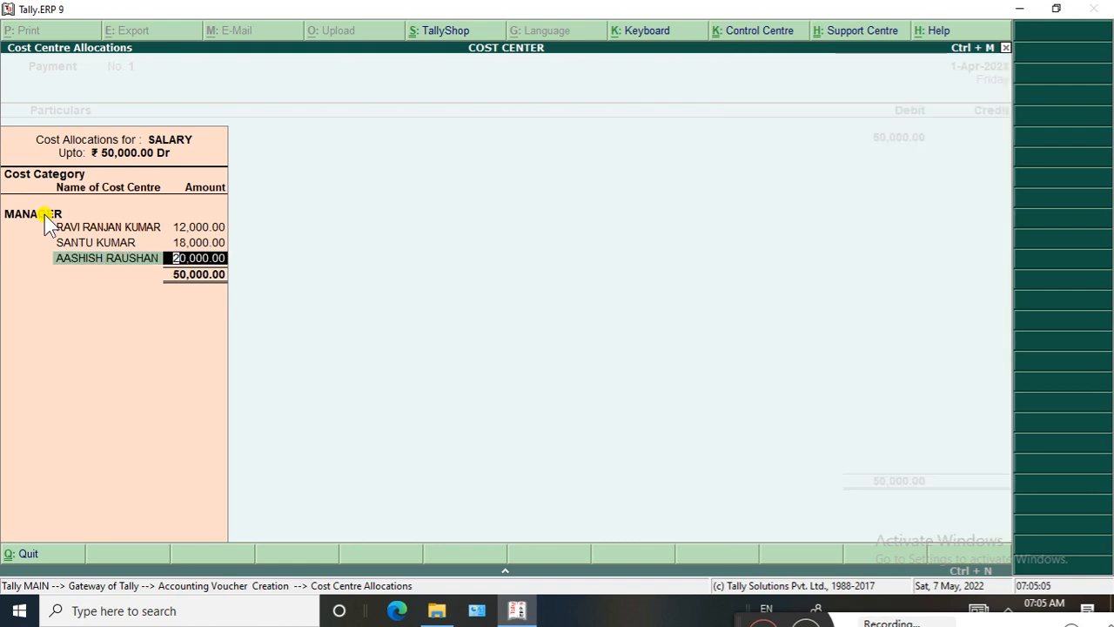
pyautogui.write('17')
pyautogui.write('000')
pyautogui.press('Return')
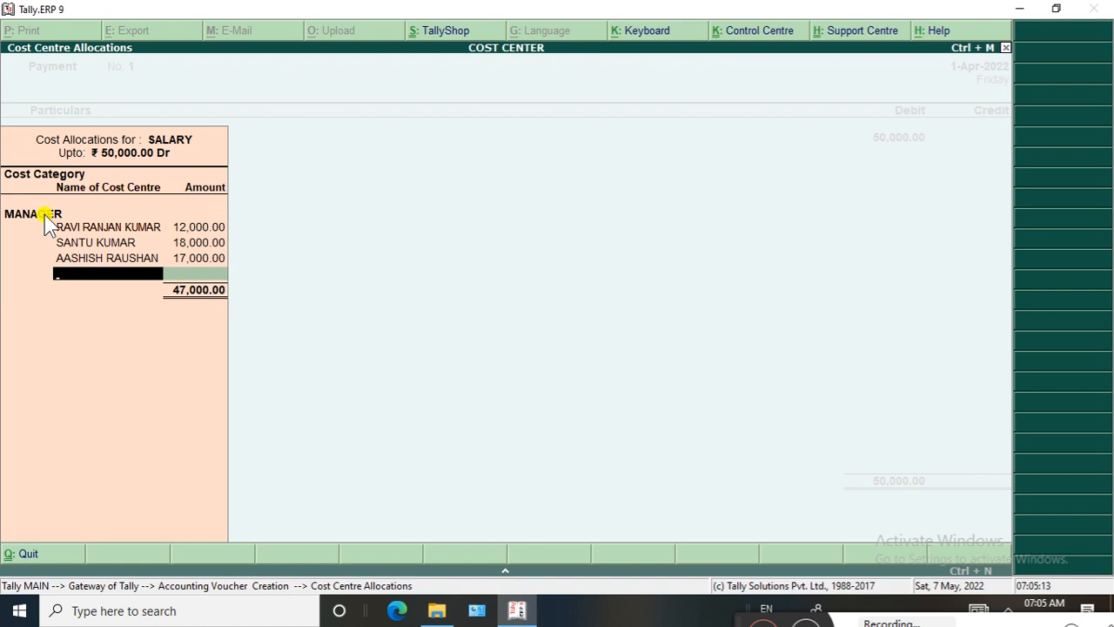
# Correct the third MANAGER allocation line to 10,000
pyautogui.press('BackSpace')
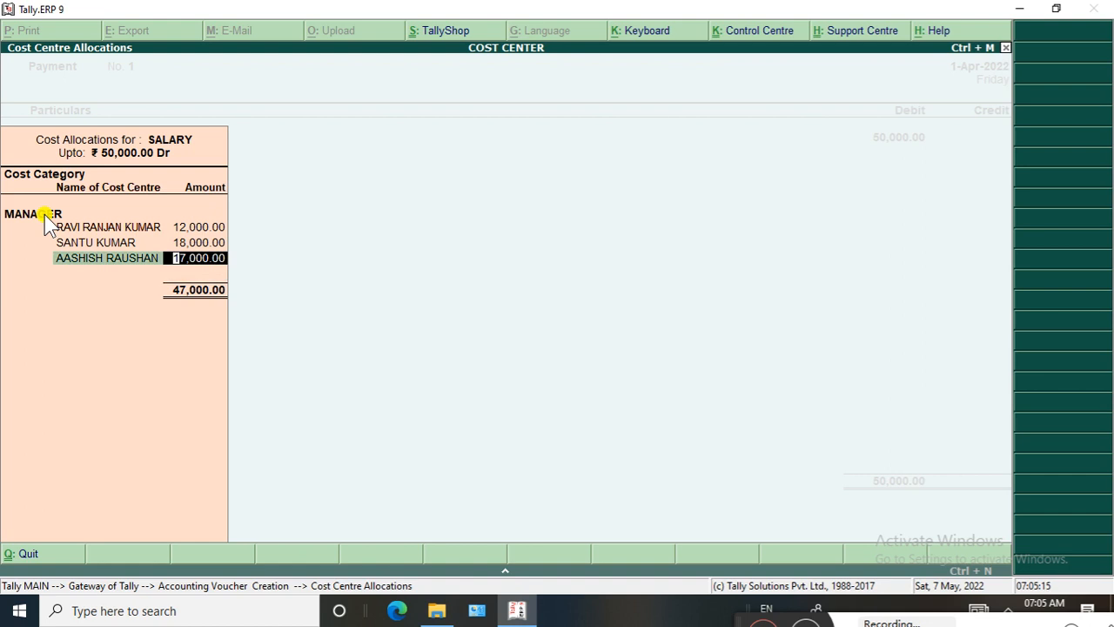
pyautogui.write('10,000')
pyautogui.press('Return')
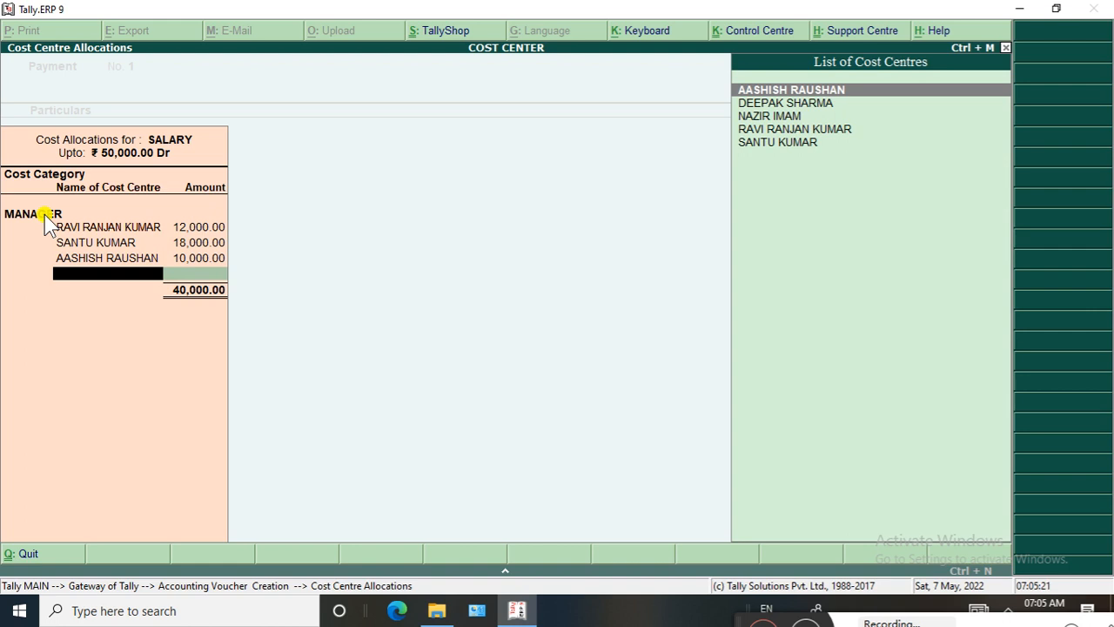
# Allocate 5,000 of the salary to the third-listed manager's cost centre under MANAGER
pyautogui.press('Down')
pyautogui.press('Down')
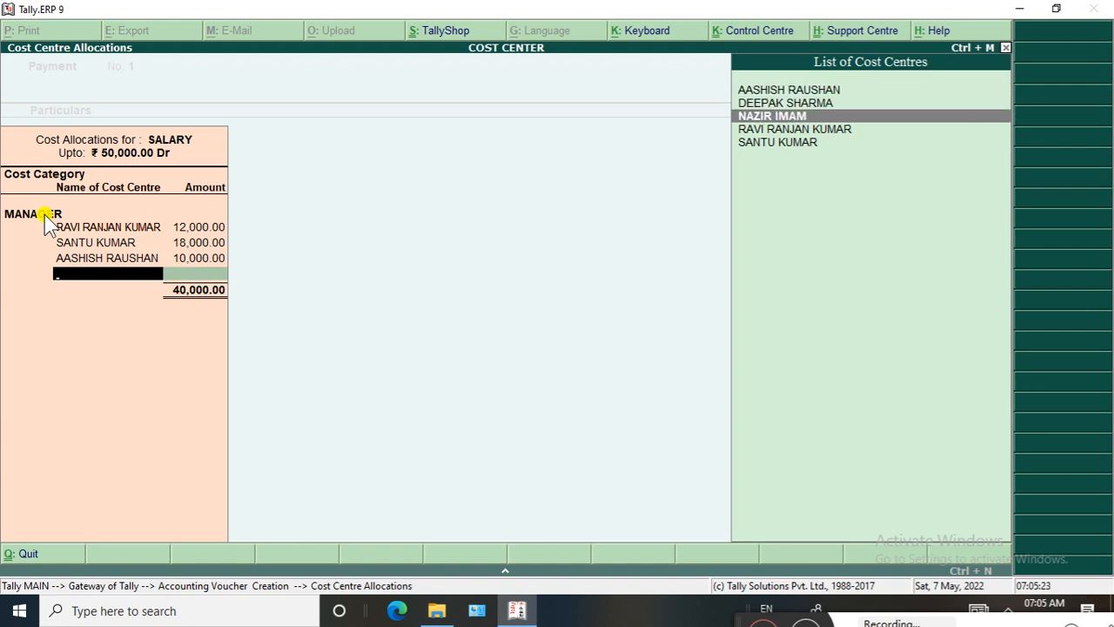
pyautogui.press('Down')
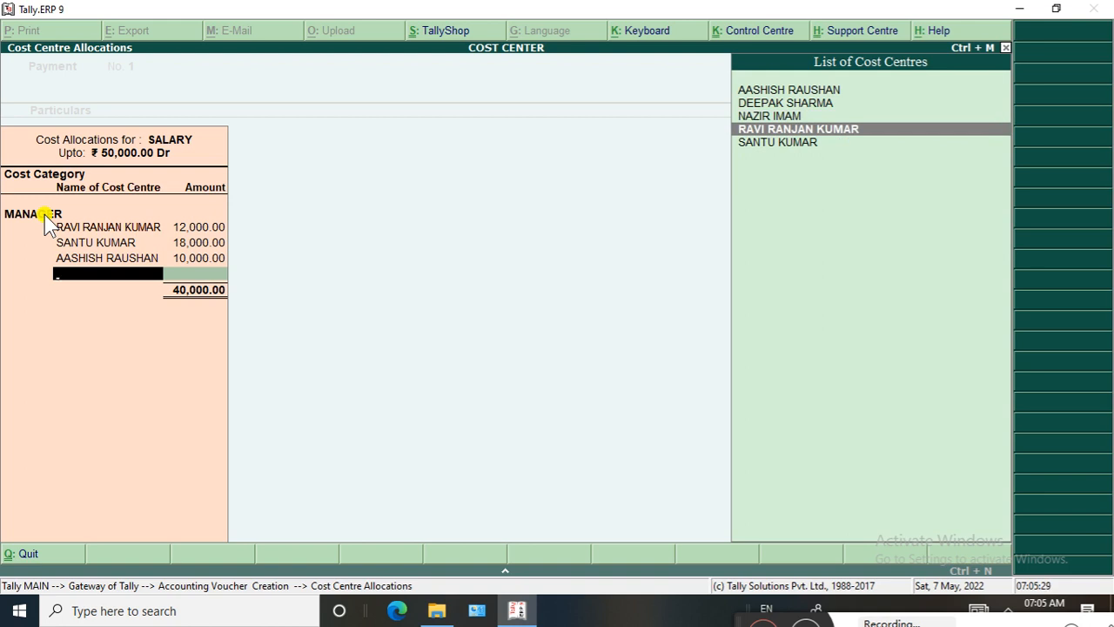
pyautogui.press('Up')
pyautogui.press('Return')
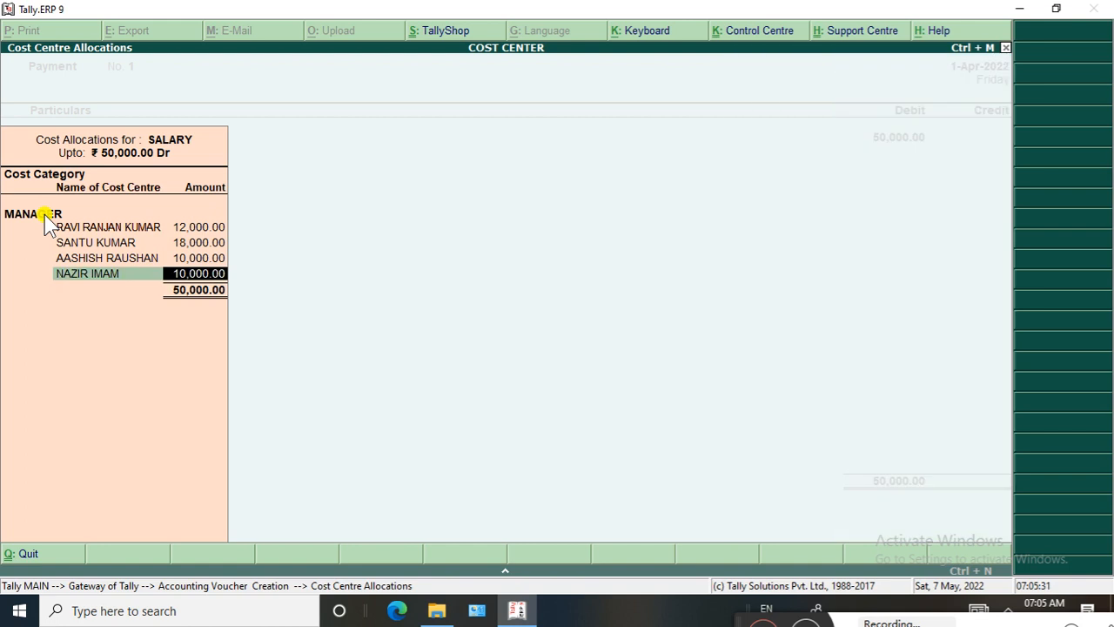
pyautogui.write('5000')
pyautogui.press('Return')
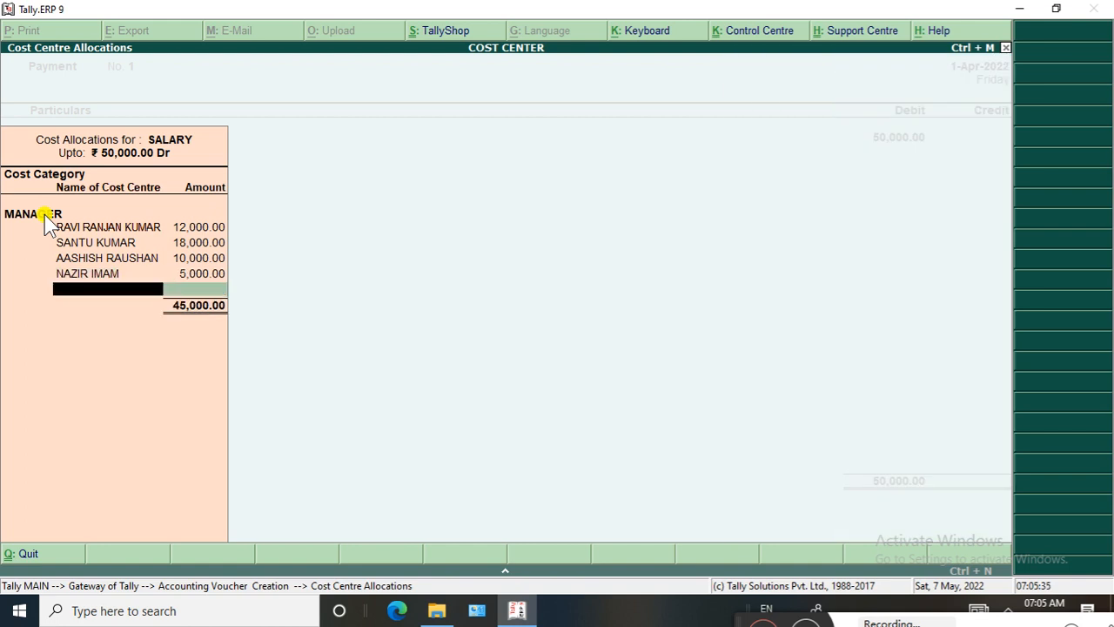
# Assign the remaining 5,000 of the MANAGER allocation to the second-listed manager's cost centre
pyautogui.write('D')
pyautogui.press('Return')
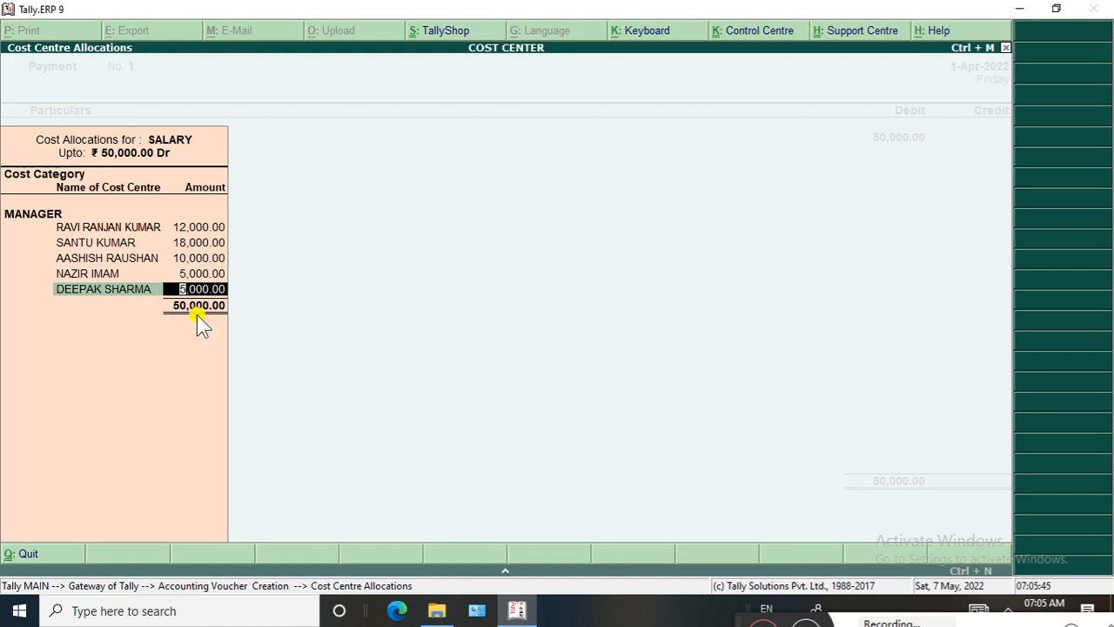
pyautogui.press('Return')
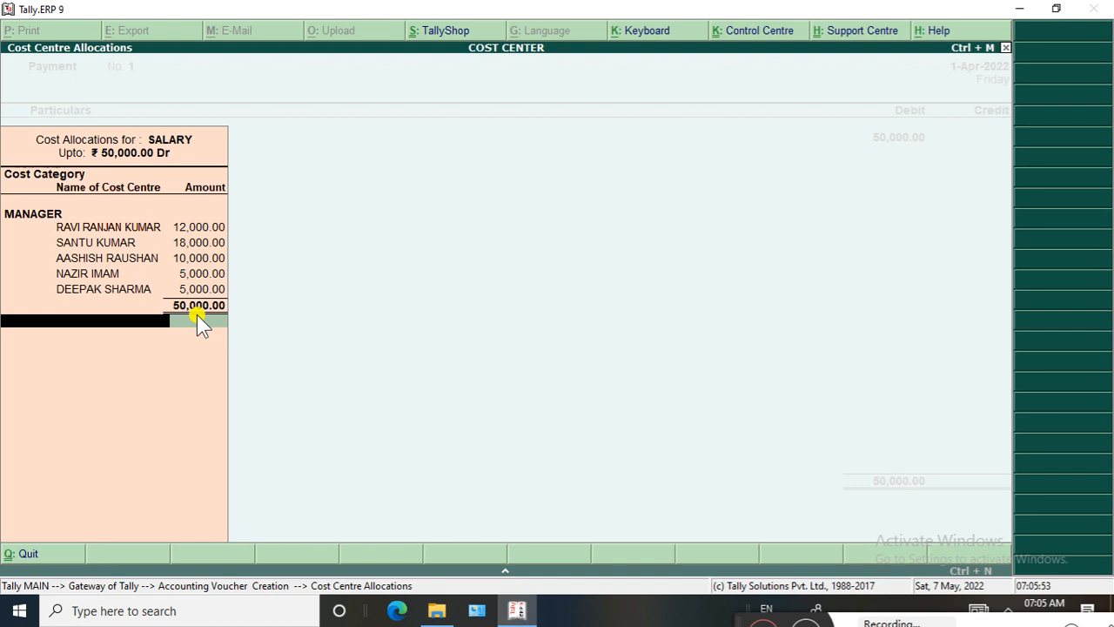
# Add the PEON category to the salary allocation and start a new cost centre with the first peon's full name, under Primary
pyautogui.press('Return')
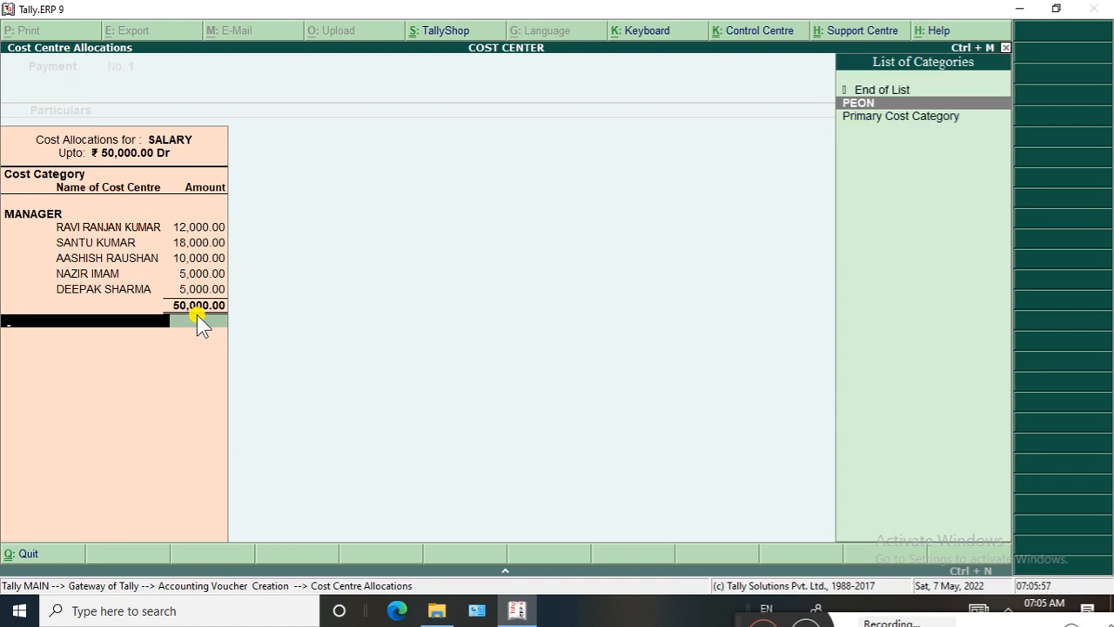
pyautogui.press('Return')
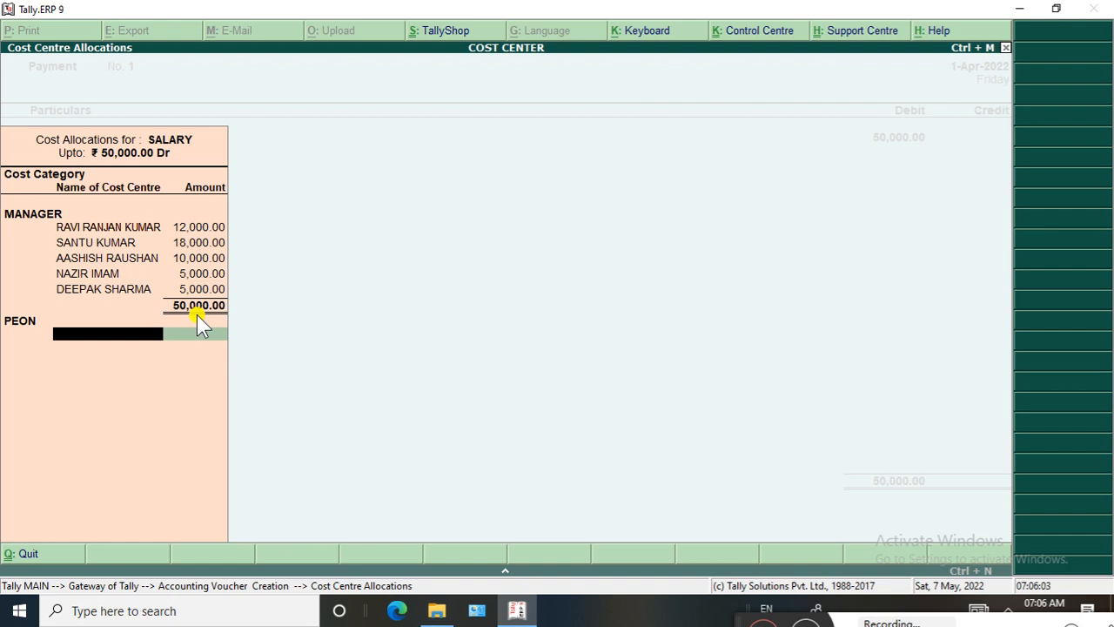
pyautogui.hotkey('alt', 'c')
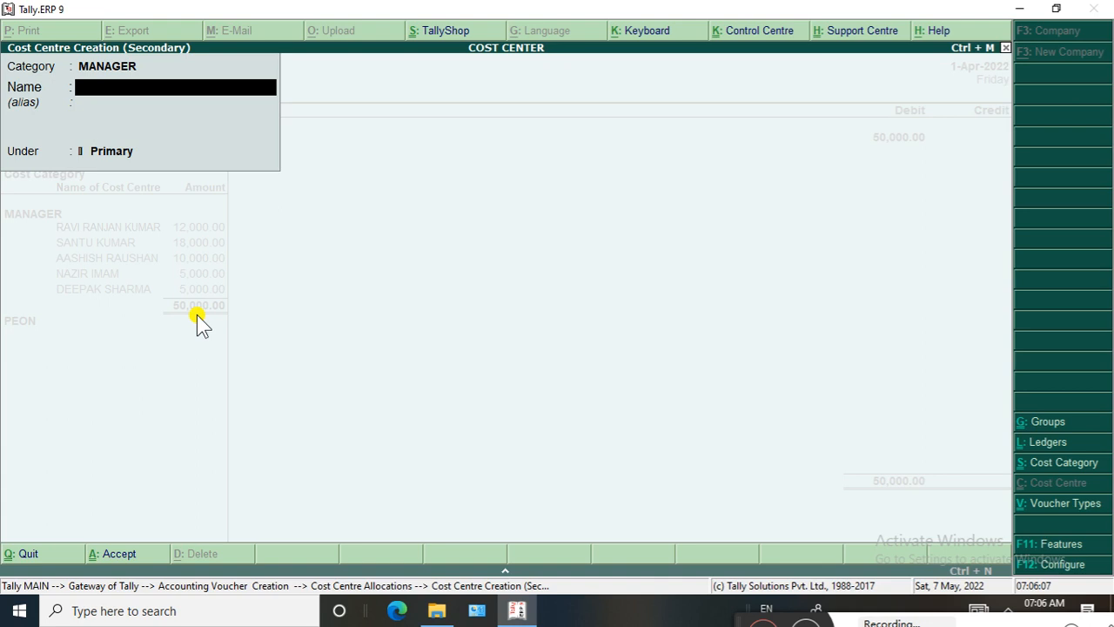
pyautogui.press('Return')
pyautogui.press('Return')
pyautogui.press('Return')
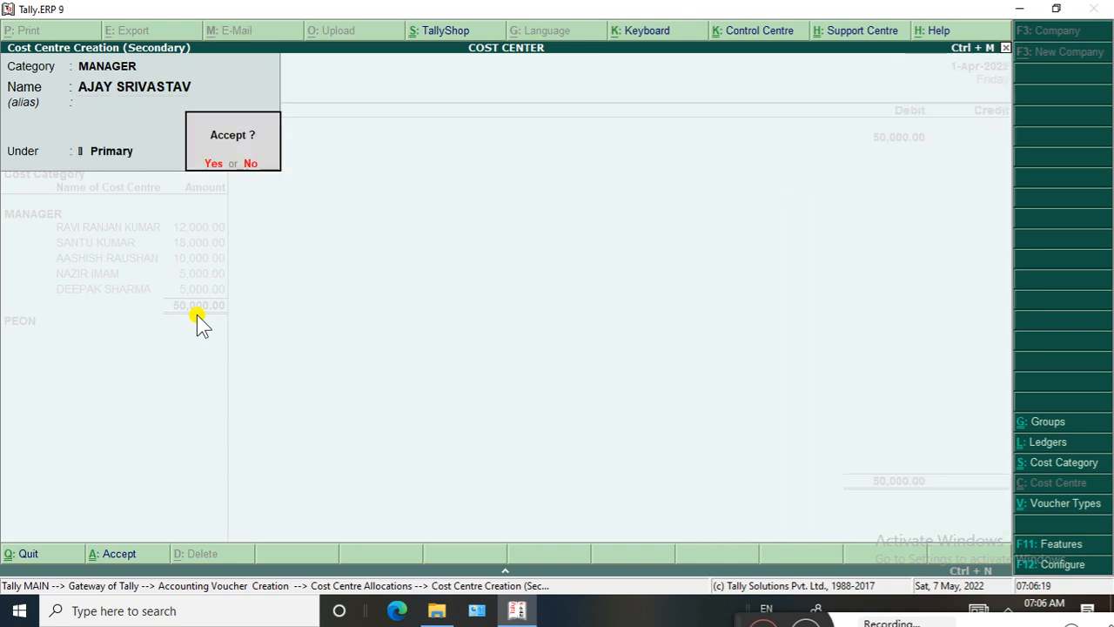
# Change the new cost centre's category to PEON, save it under Primary and allocate 20,000 to it
pyautogui.press('Escape')
pyautogui.press('Up')
pyautogui.press('Up')
pyautogui.press('Up')
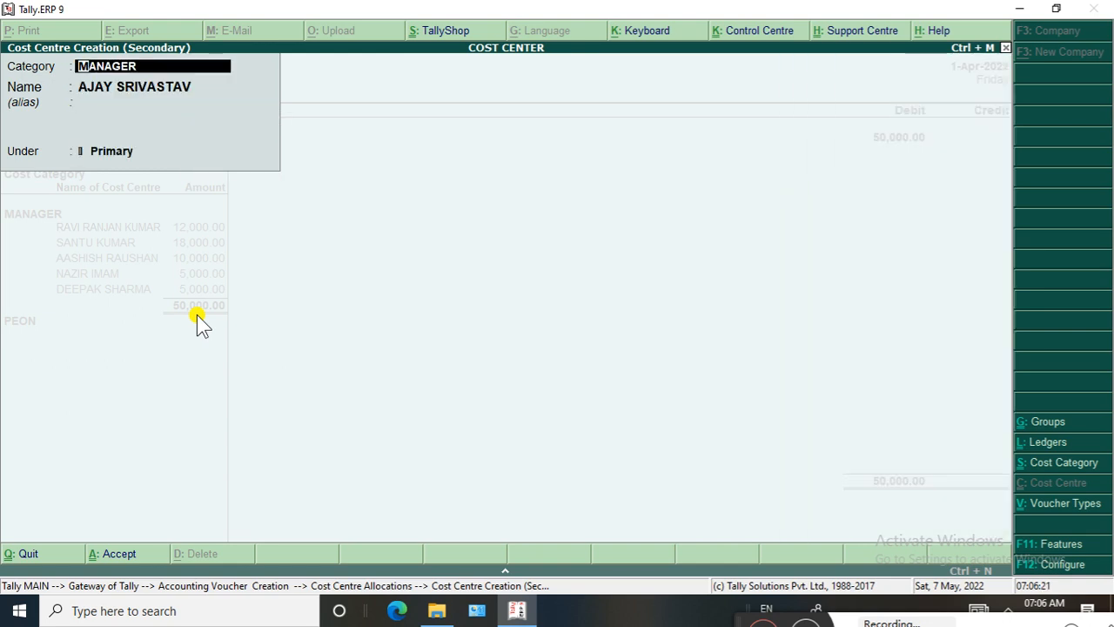
pyautogui.press('space')
pyautogui.press('Down')
pyautogui.press('Down')
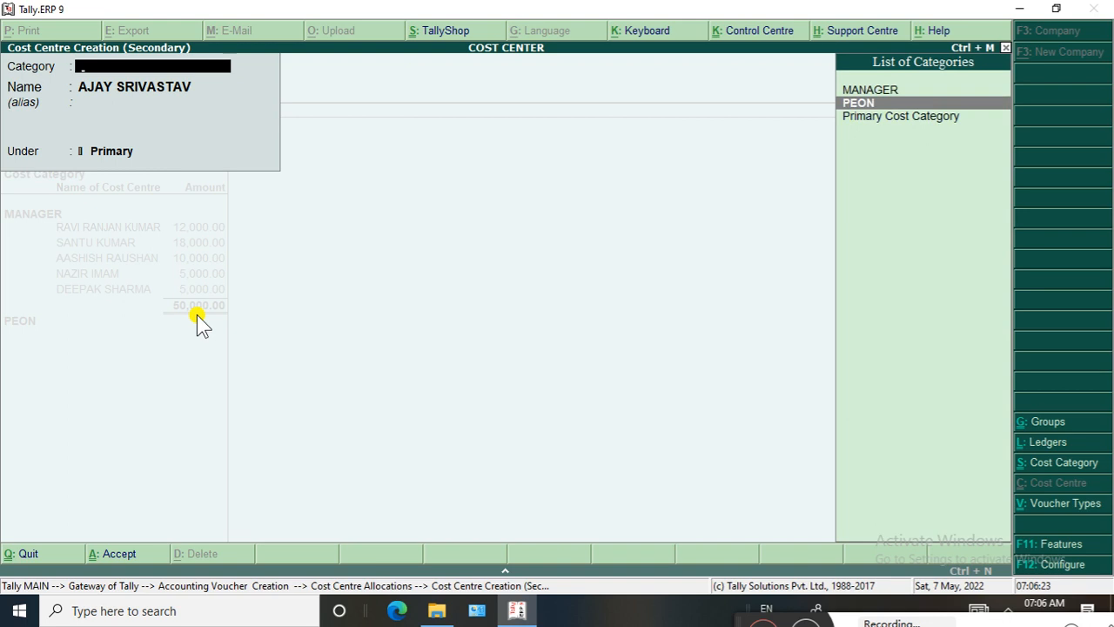
pyautogui.press('Return')
pyautogui.press('Return')
pyautogui.press('Return')
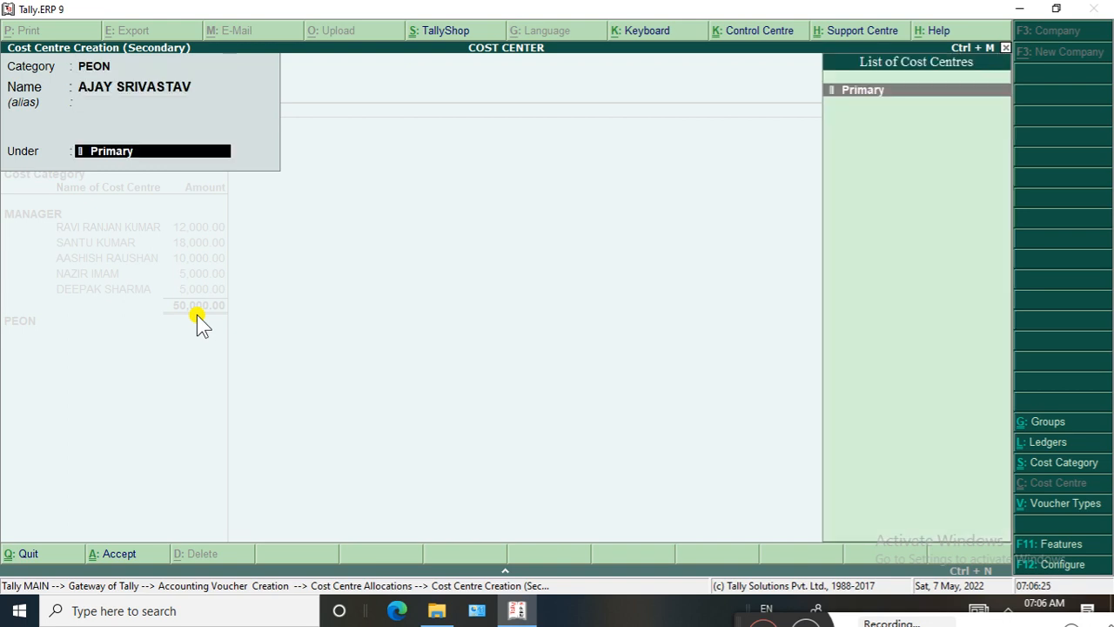
pyautogui.press('Return')
pyautogui.press('Return')
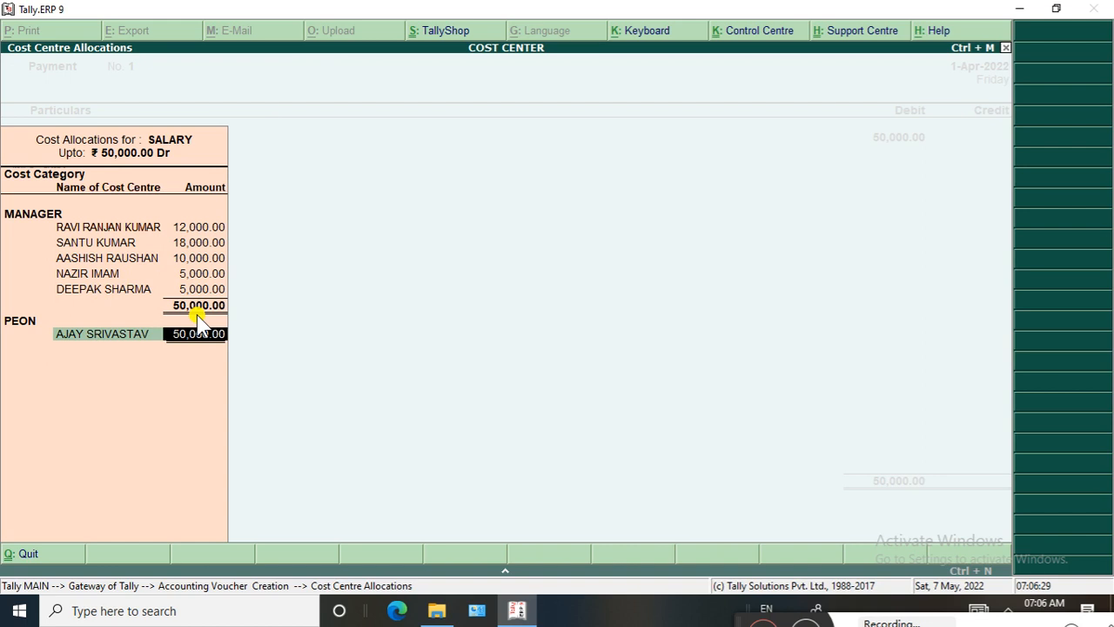
pyautogui.write('20000')
pyautogui.press('Return')
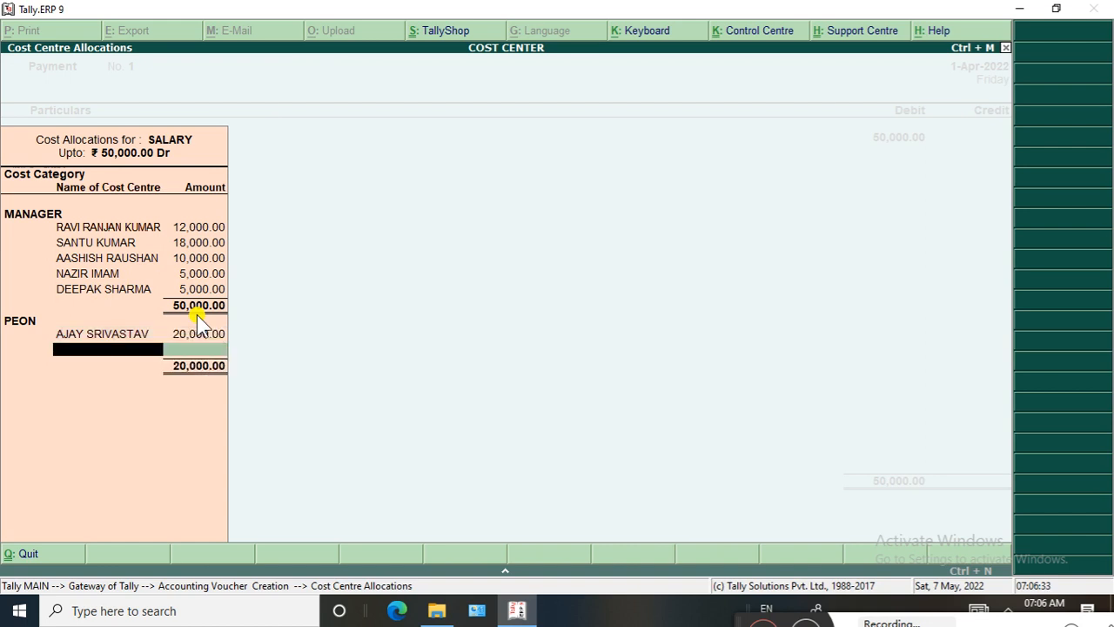
# Create a PEON cost centre with the second peon's full name under Primary and allocate 15,000 to it
pyautogui.hotkey('alt', 'c')
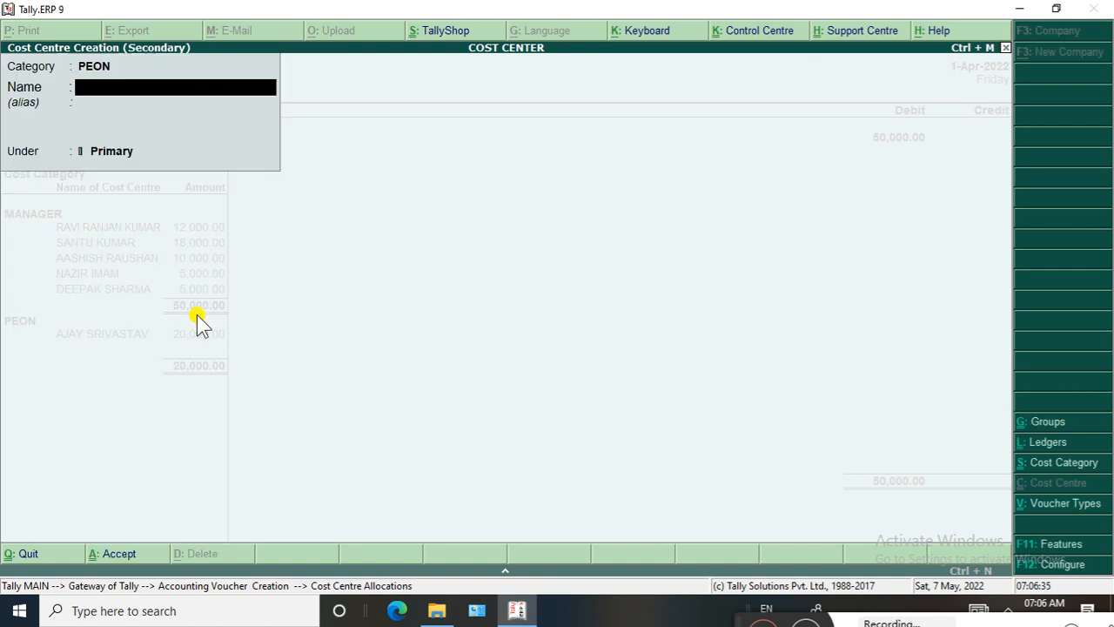
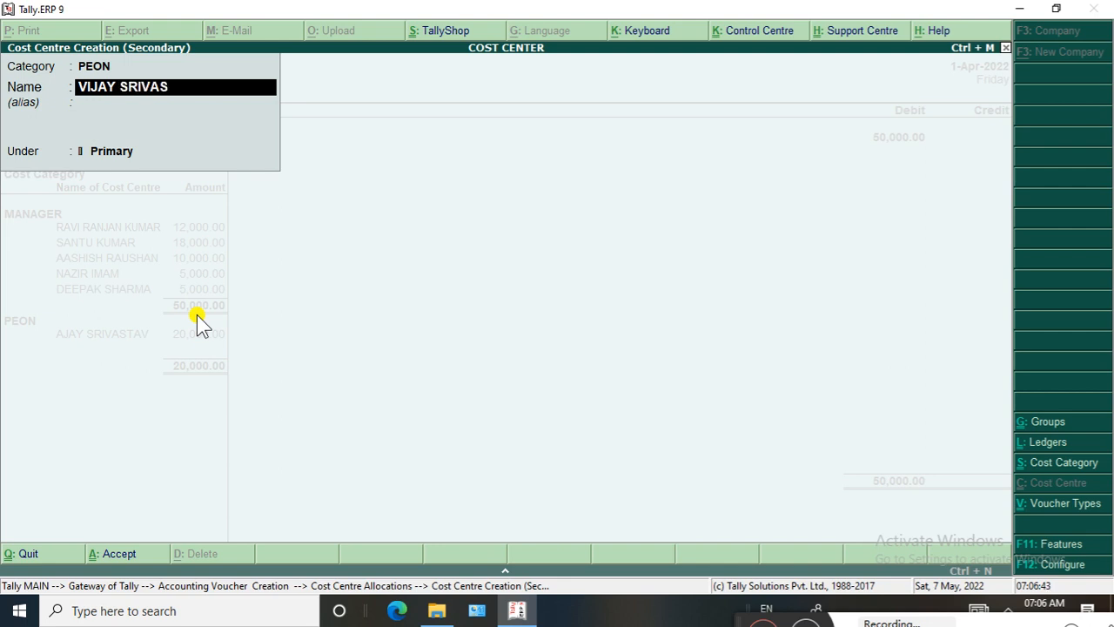
pyautogui.press('Return')
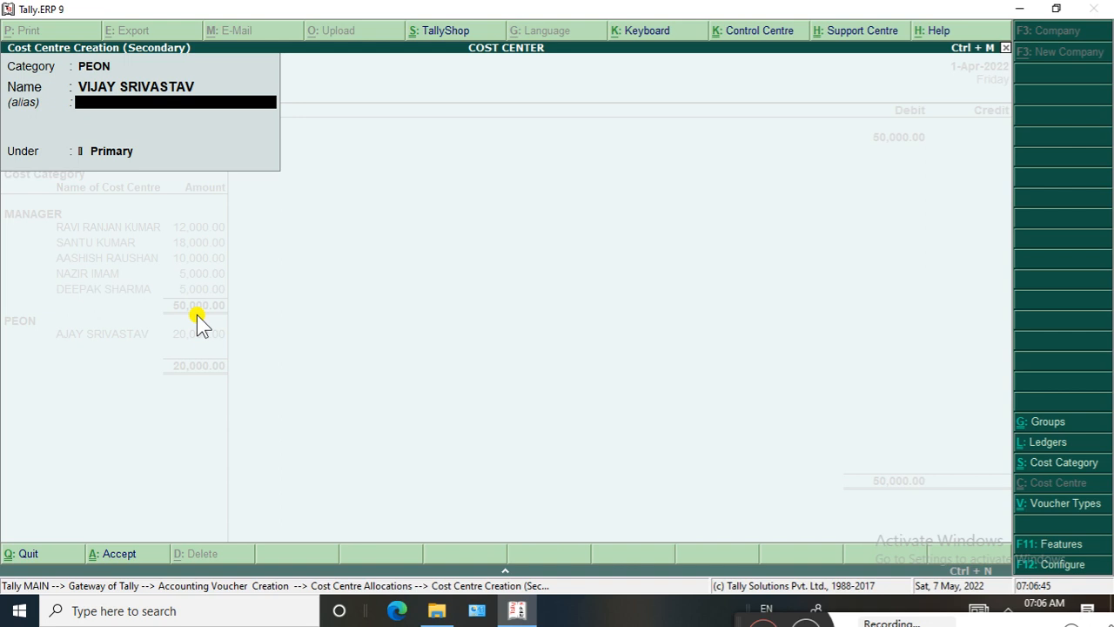
pyautogui.press('Return')
pyautogui.press('Return')
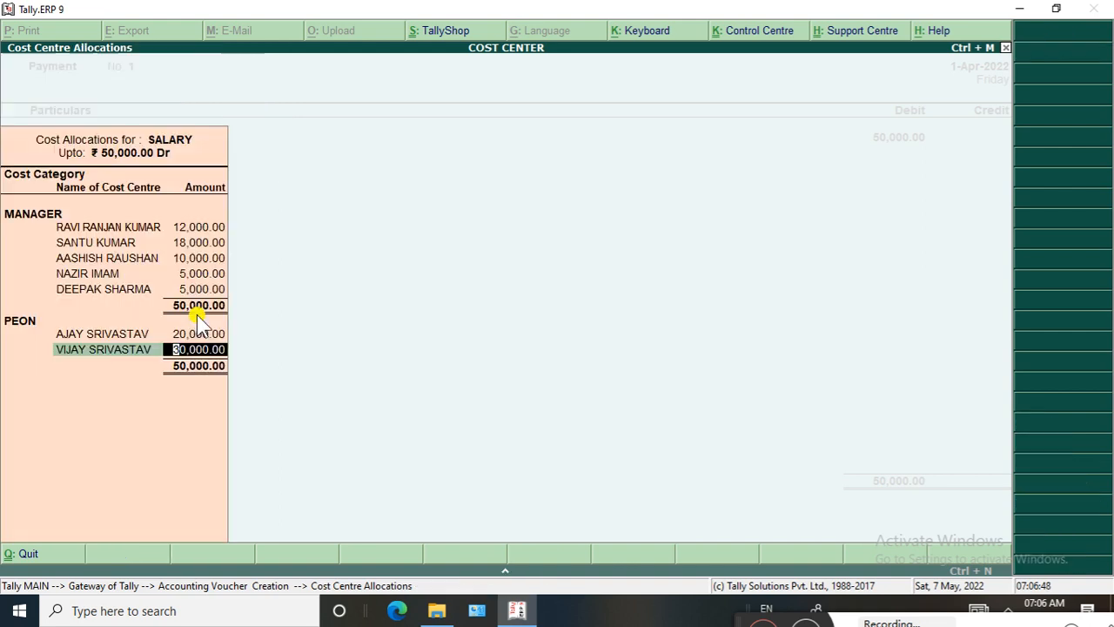
pyautogui.write('15000')
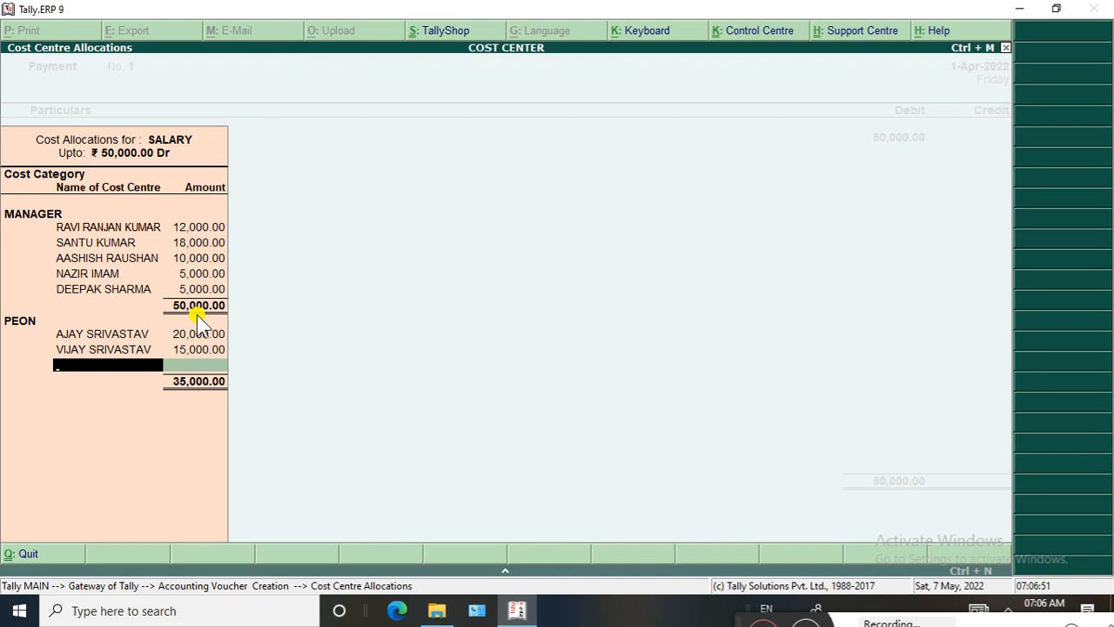
# Start a new cost centre in the PEON category and enter the third peon's full name
pyautogui.hotkey('alt', 'c')
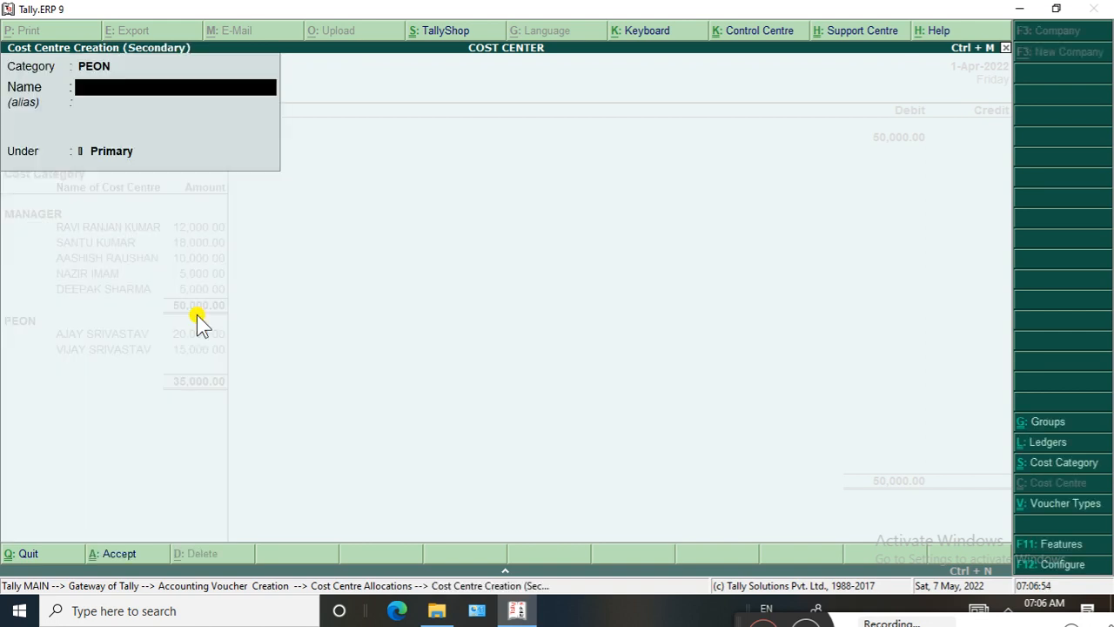
pyautogui.write('S')
pyautogui.write('HASH')
pyautogui.write('I')
pyautogui.press('BackSpace')
pyautogui.press('BackSpace')
pyautogui.press('BackSpace')
pyautogui.press('BackSpace')
pyautogui.press('BackSpace')
pyautogui.press('BackSpace')
pyautogui.press('BackSpace')
pyautogui.press('Return')
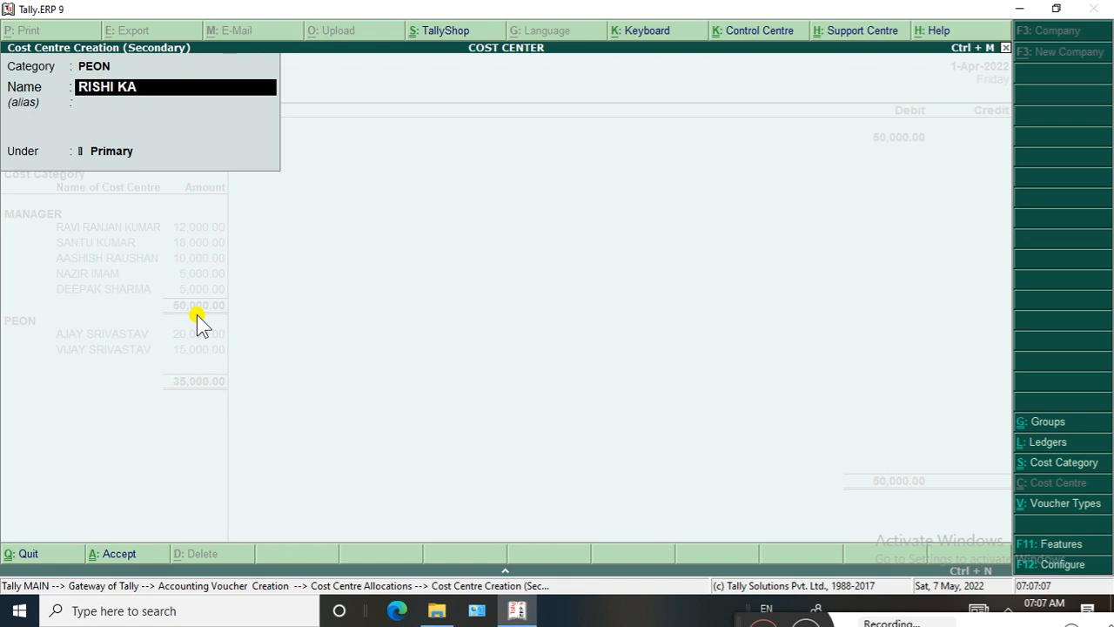
# Save the new PEON cost centre under Primary, allocate 15,000 to it and finish the salary cost allocations
pyautogui.press('Return')
pyautogui.press('Return')
pyautogui.press('Return')
pyautogui.press('Return')
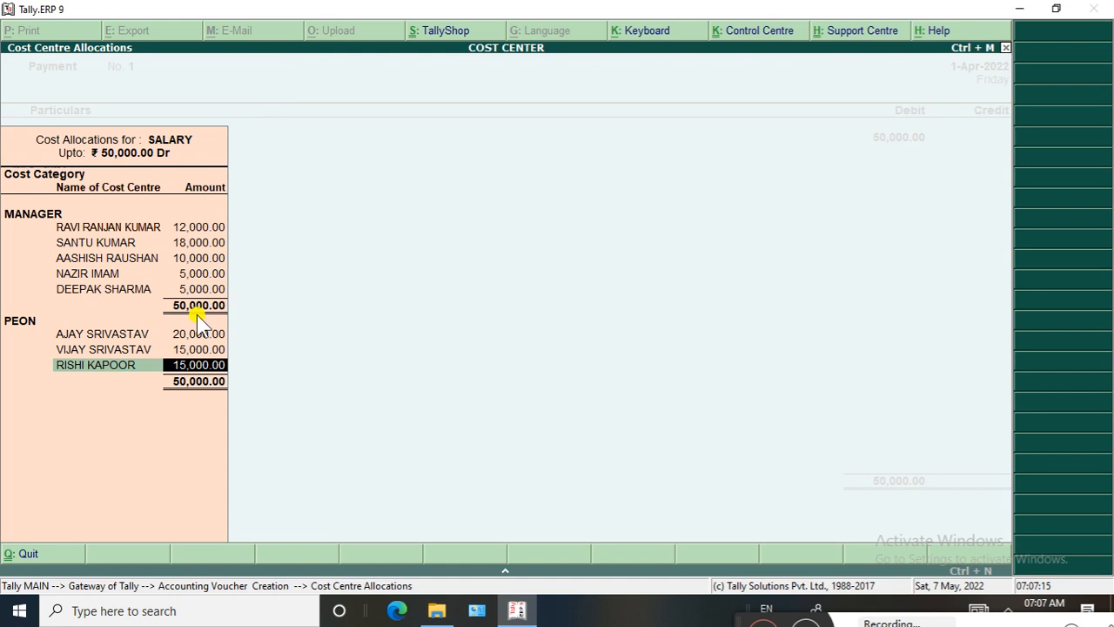
pyautogui.press('Return')
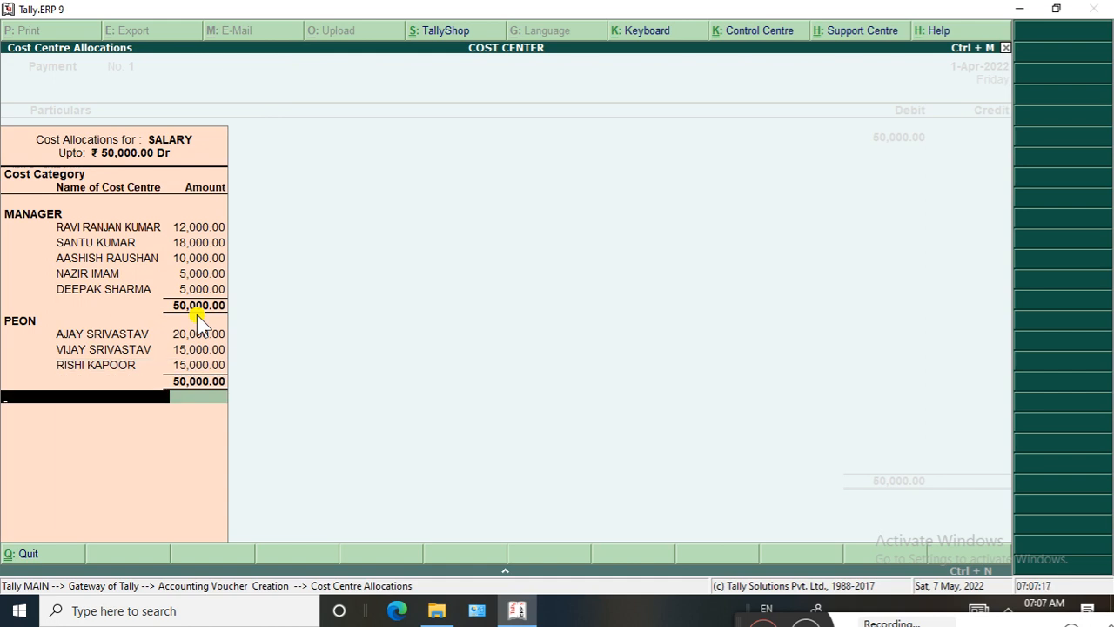
pyautogui.click(193, 357)
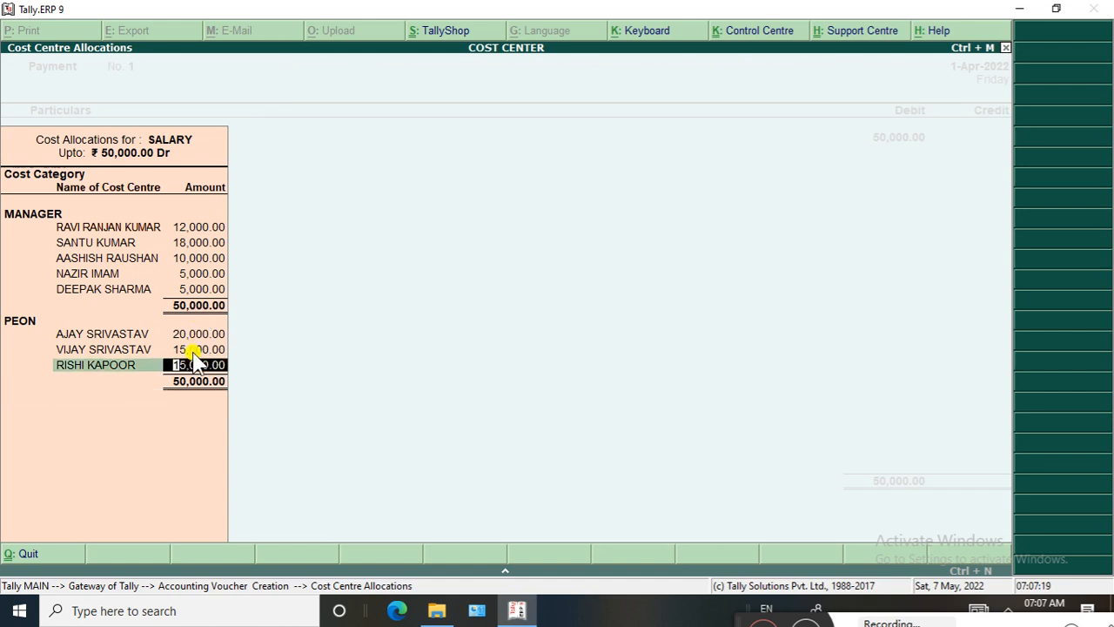
pyautogui.press('Return')
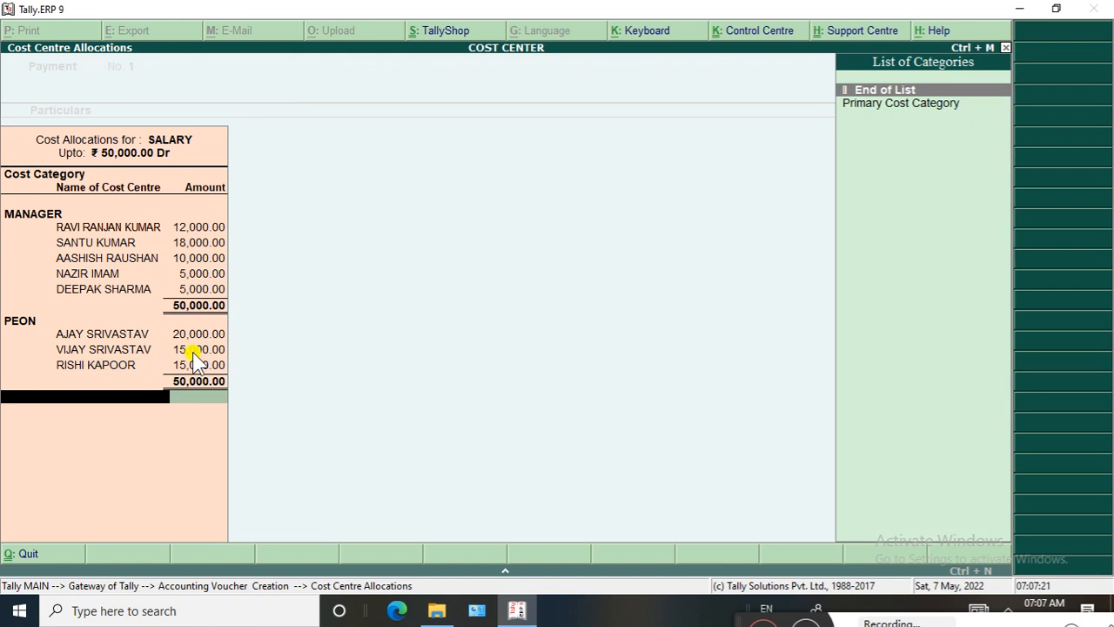
pyautogui.click(113, 402)
pyautogui.press('Return')
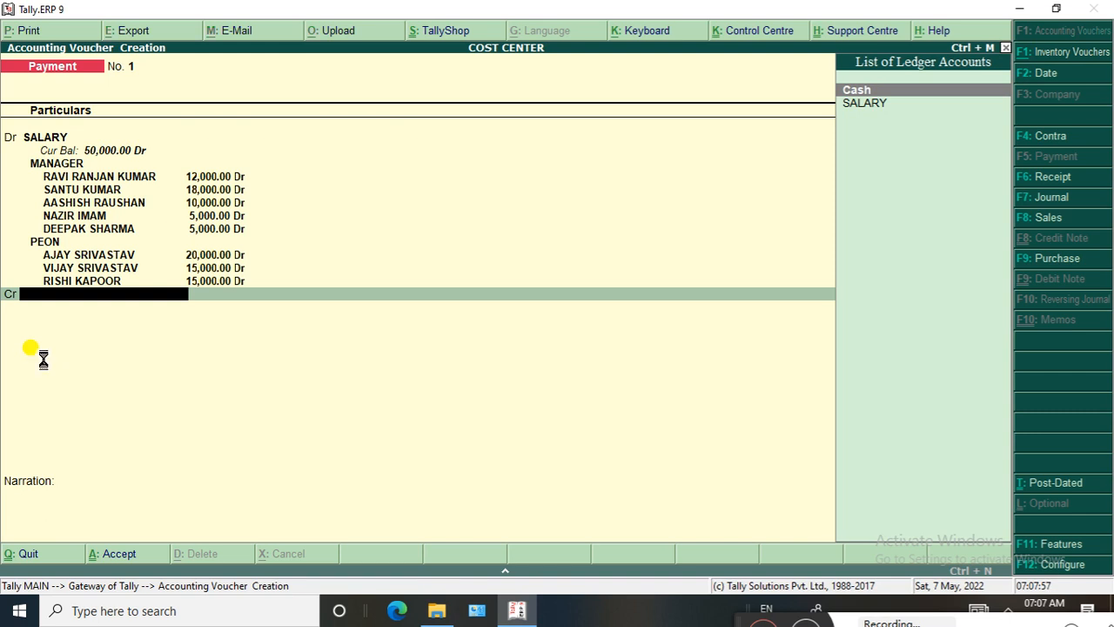
# Start a new ledger named BANK OF BARODA for the credit line of the payment voucher
pyautogui.hotkey('alt', 'c')
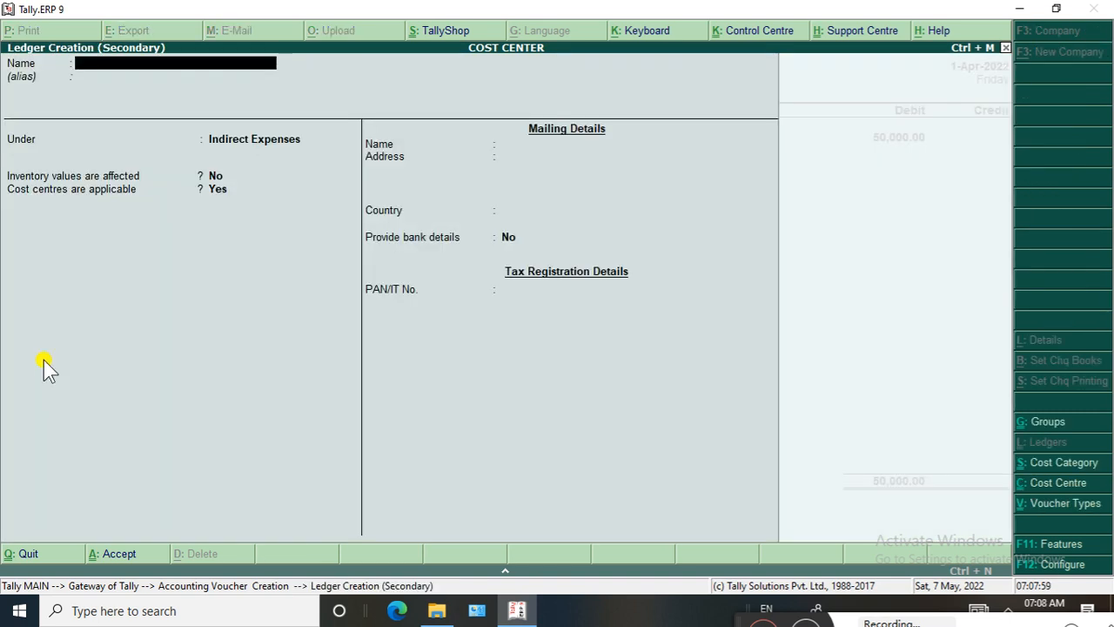
pyautogui.write('BANK OF BAROD')
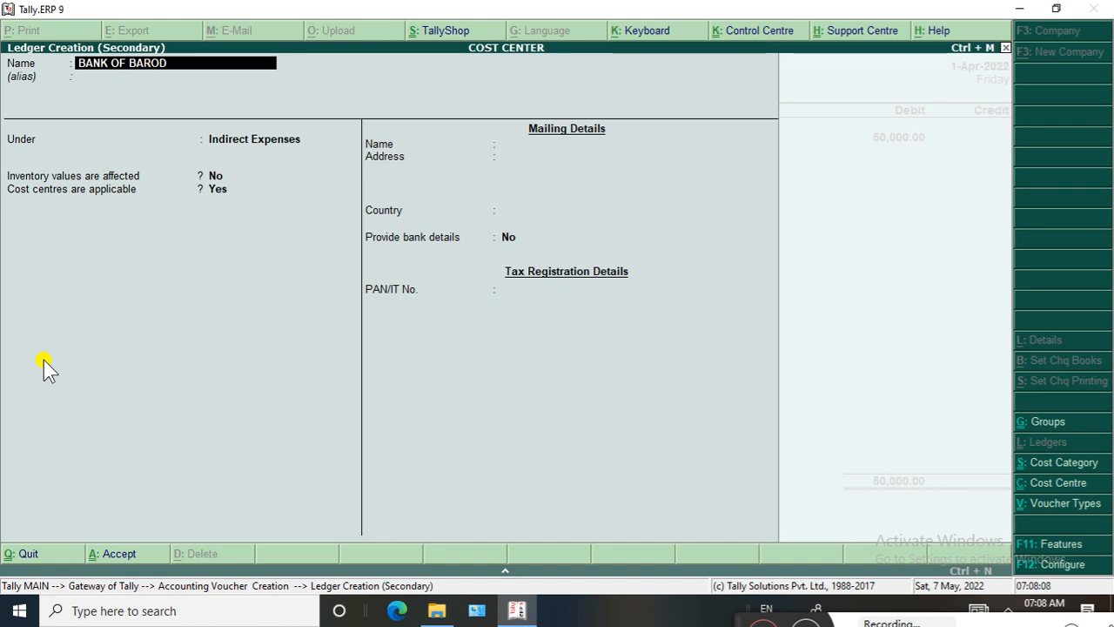
pyautogui.write('A')
# Give the bank ledger the account number's last four digits as alias and place it under Bank Accounts
pyautogui.press('Return')
pyautogui.write('3268')
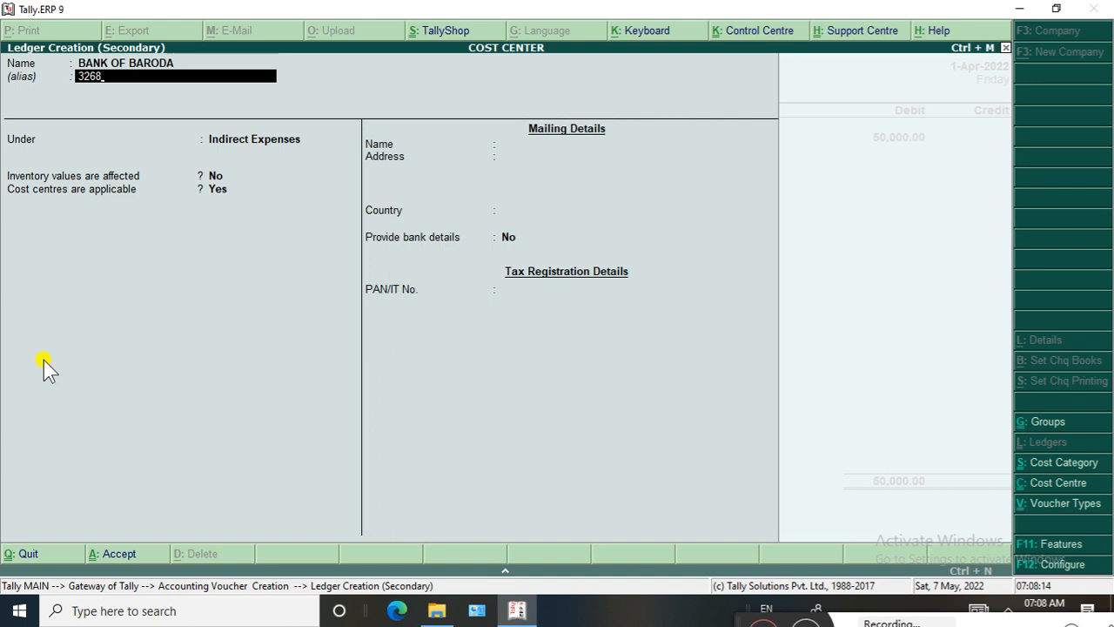
pyautogui.press('Return')
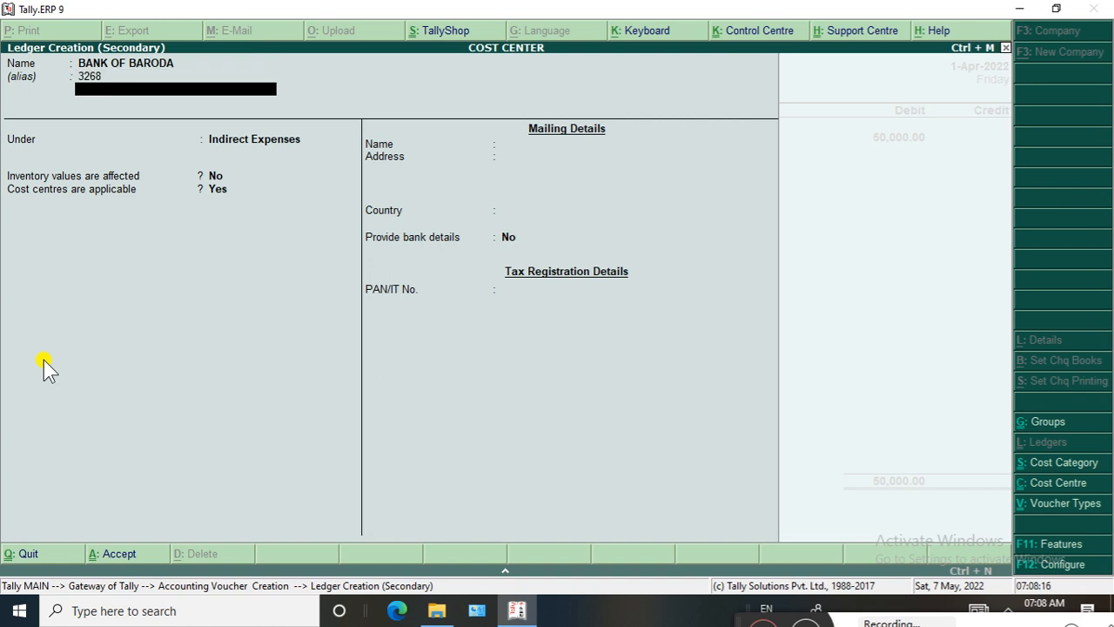
pyautogui.press('Return')
pyautogui.write('BAN')
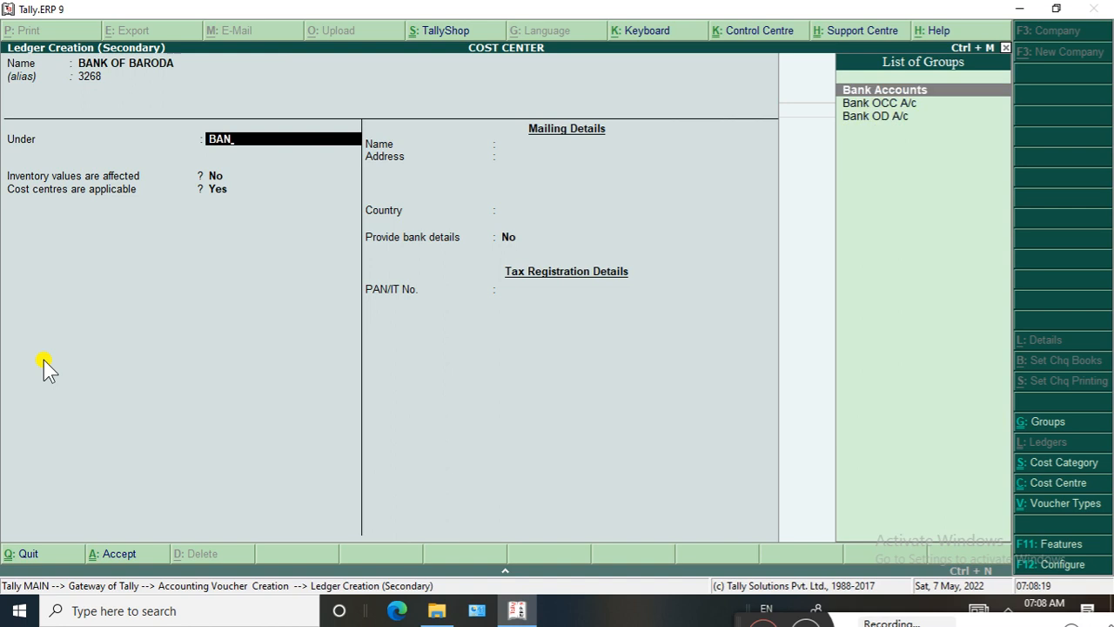
pyautogui.press('Return')
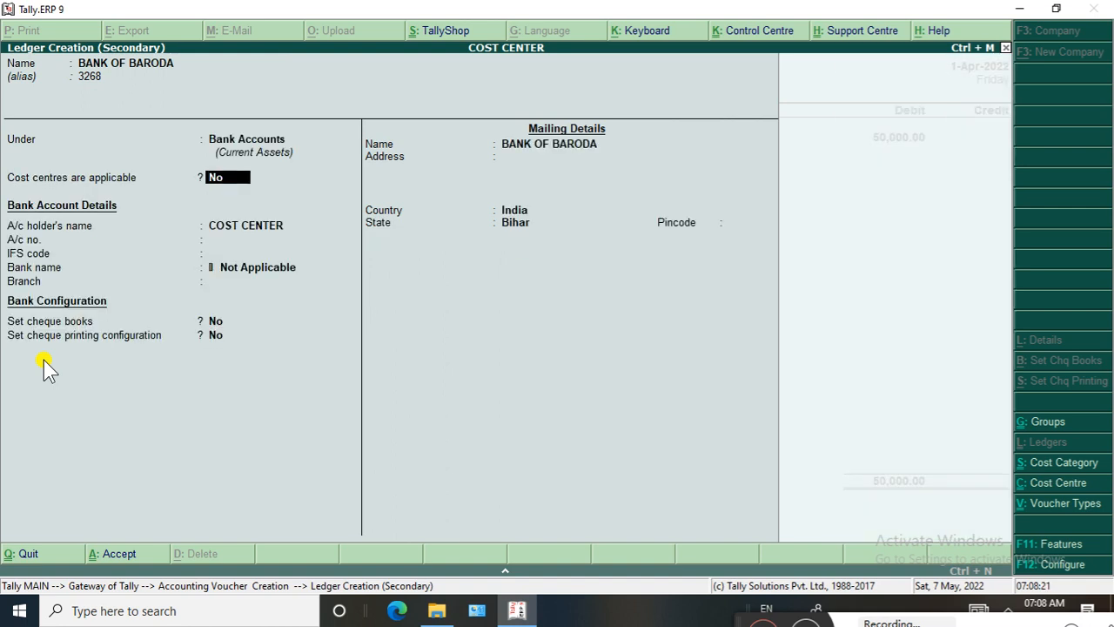
# Leave cost centres not applicable for the bank ledger and enter the account holder's name
pyautogui.press('Return')
pyautogui.press('BackSpace')
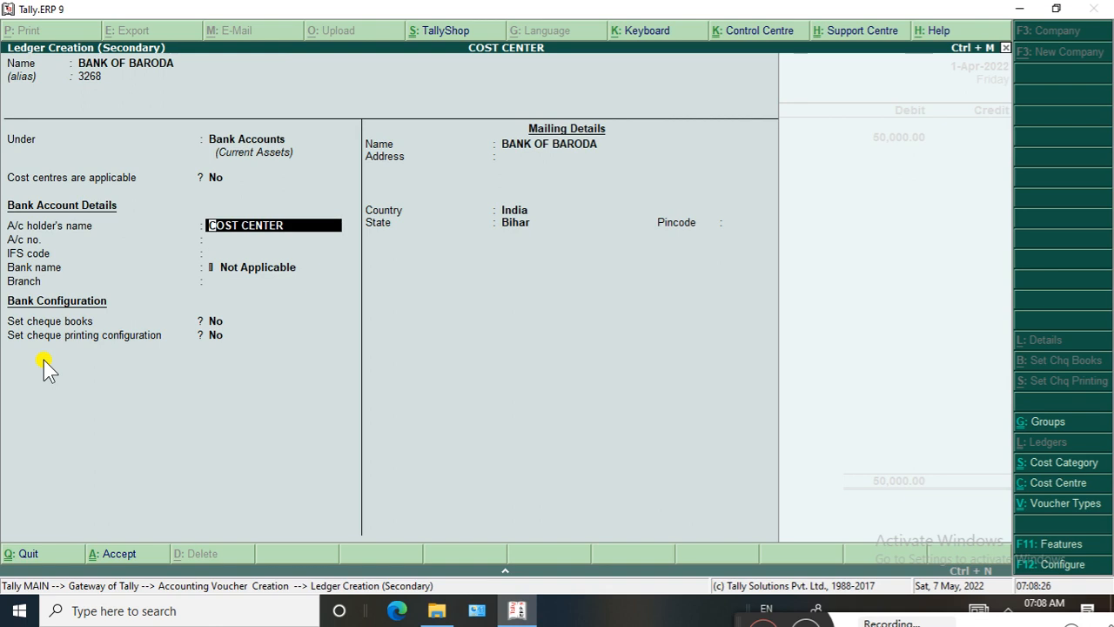
pyautogui.write('SU')
pyautogui.write('ME')
pyautogui.write('R')
pyautogui.press('BackSpace')
pyautogui.press('BackSpace')
pyautogui.press('BackSpace')
pyautogui.press('BackSpace')
pyautogui.press('BackSpace')
pyautogui.write('MISHRA SIR')
pyautogui.press('Return')
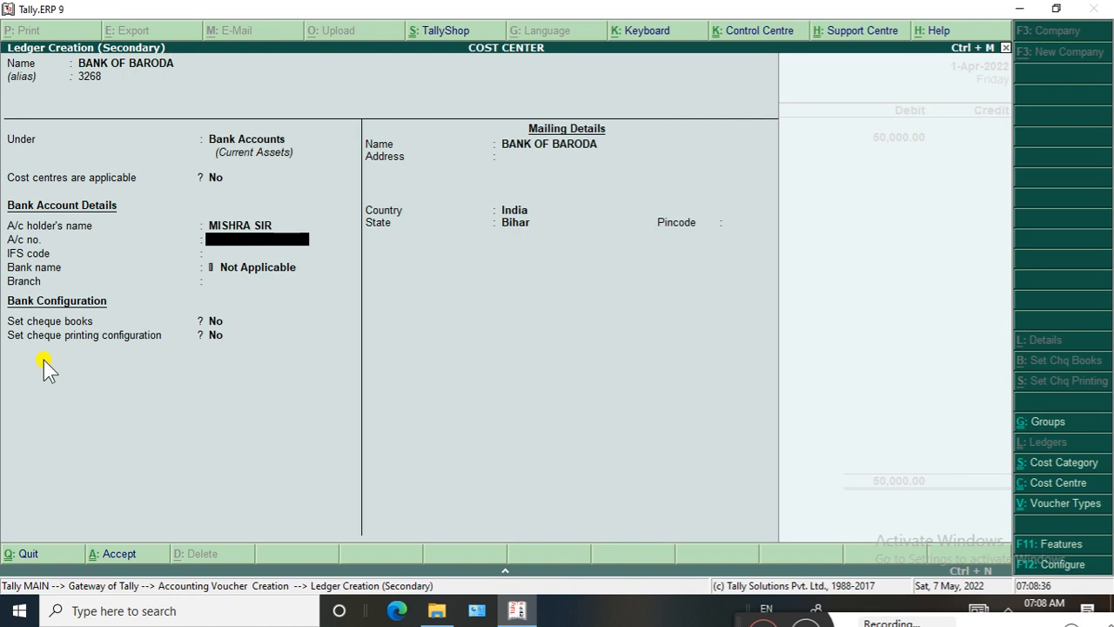
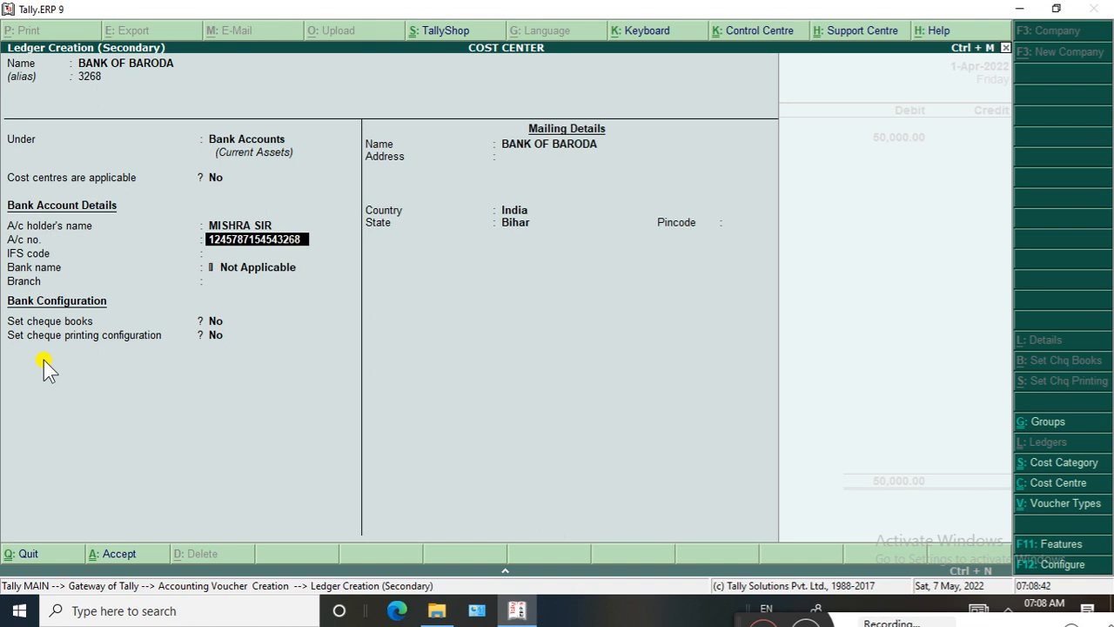
# Enter the bank account number in the ledger's bank account details
pyautogui.press('Return')
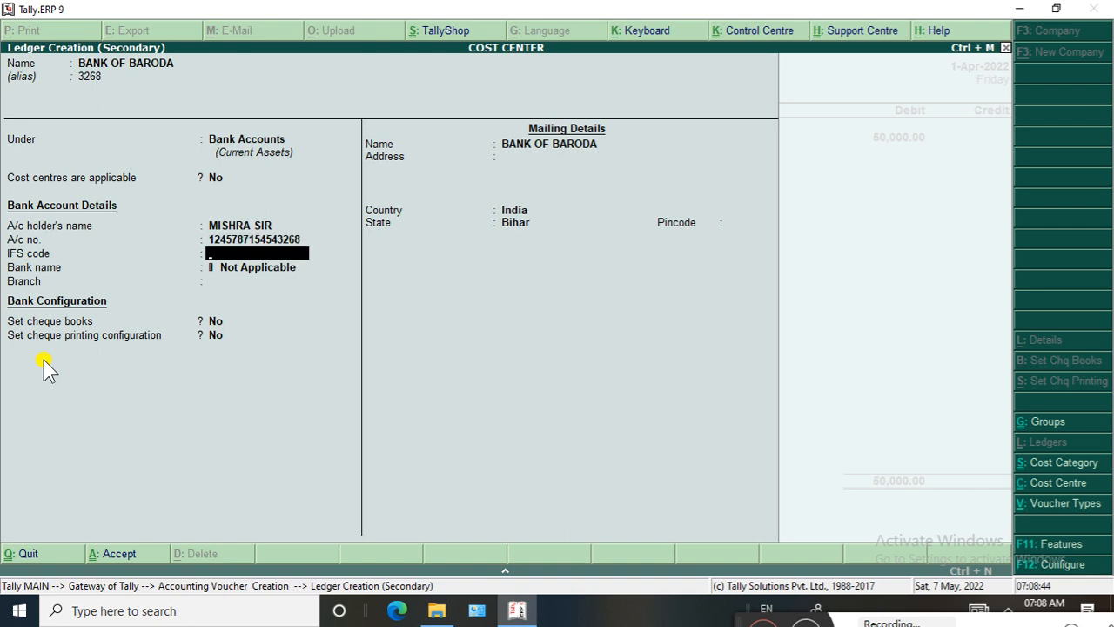
# Set the bank ledger's IFS code to BARB0GAYAXX and its branch to GAYA
pyautogui.write('BARB0GAYAXX')
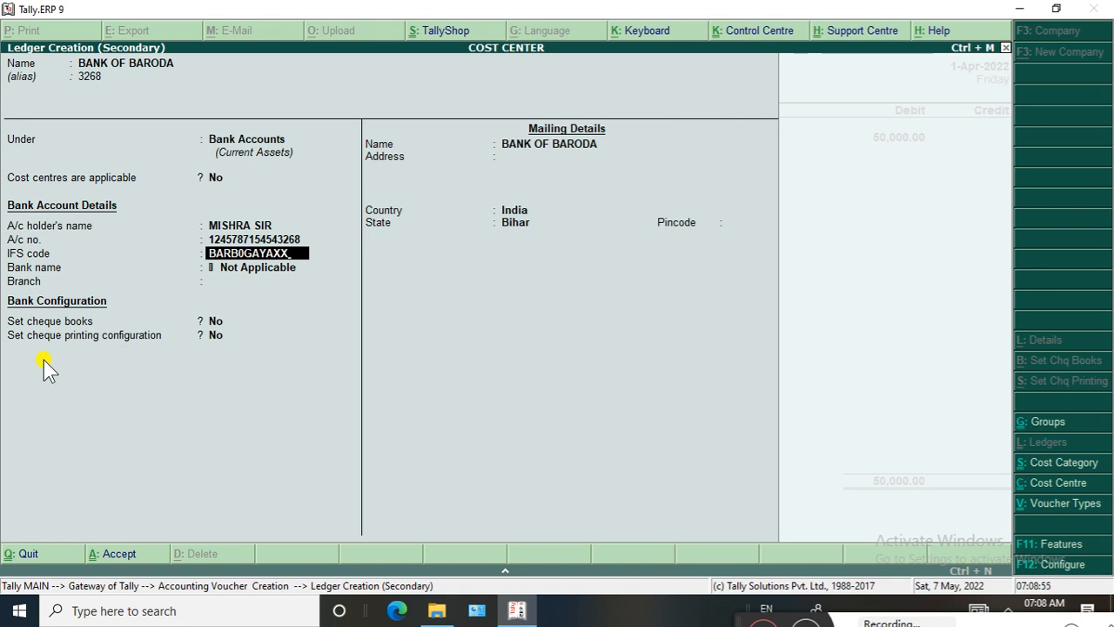
pyautogui.press('Return')
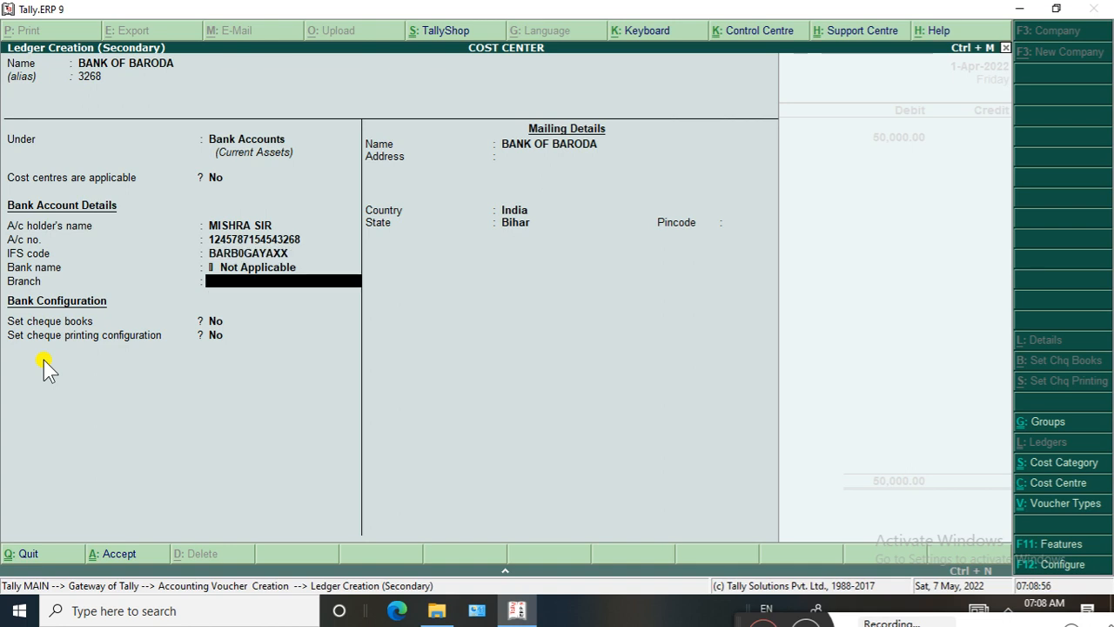
pyautogui.write('GAYA')
pyautogui.press('Return')
pyautogui.press('Return')
pyautogui.press('Return')
pyautogui.press('Return')
pyautogui.press('Return')
# Keep the cheque settings at No and the state as Bihar, enter the pincode, and save the bank ledger
pyautogui.press('Return')
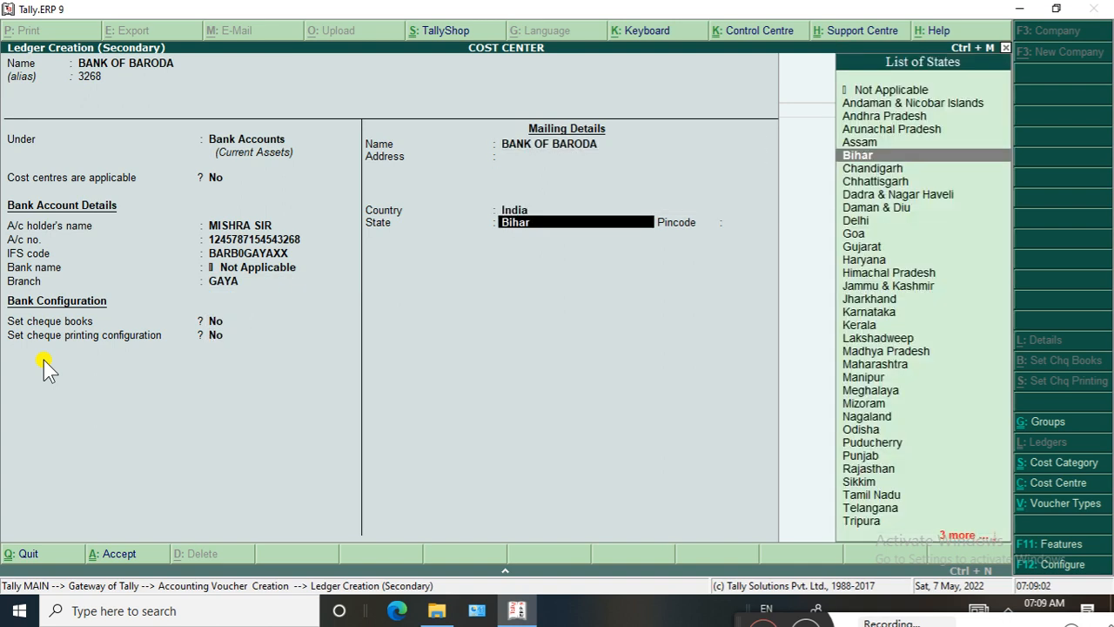
pyautogui.press('Return')
pyautogui.write('8')
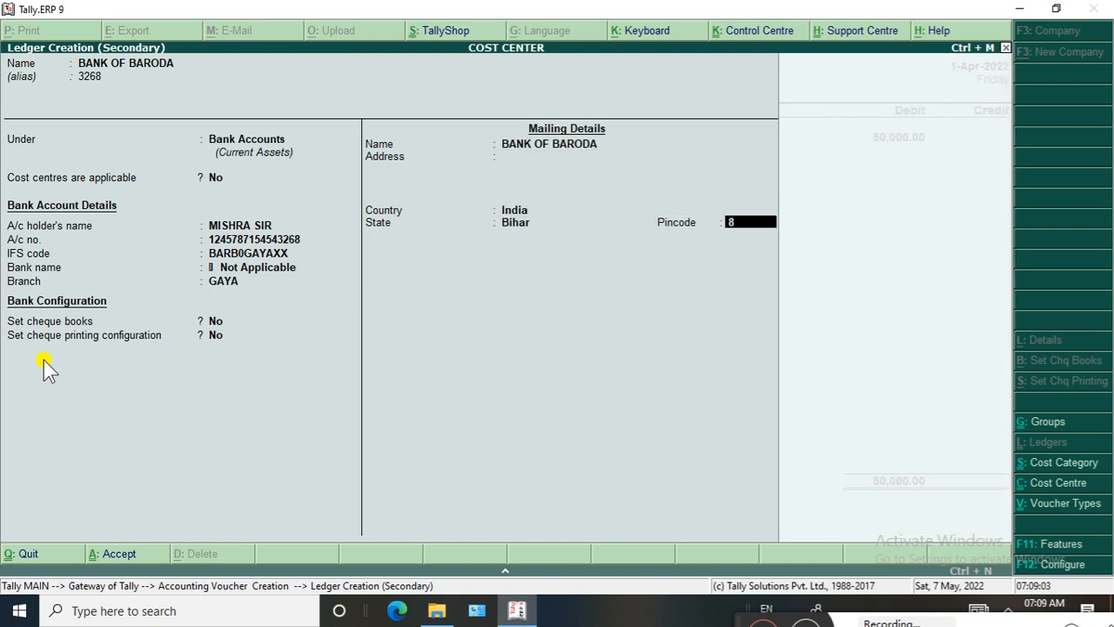
pyautogui.write('044224')
pyautogui.press('Return')
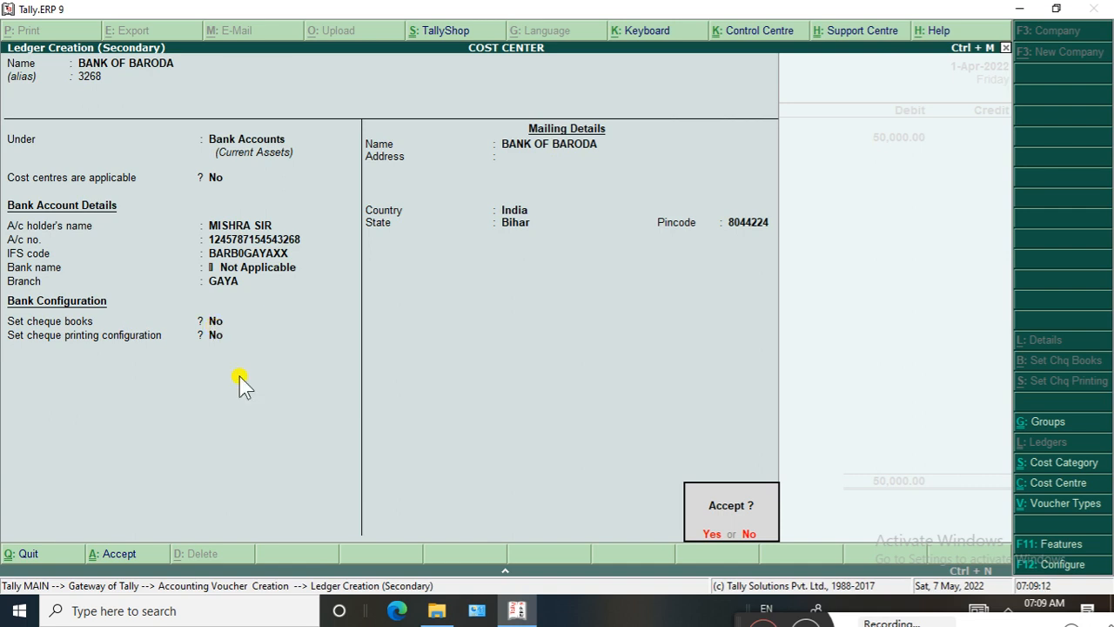
pyautogui.press('Return')
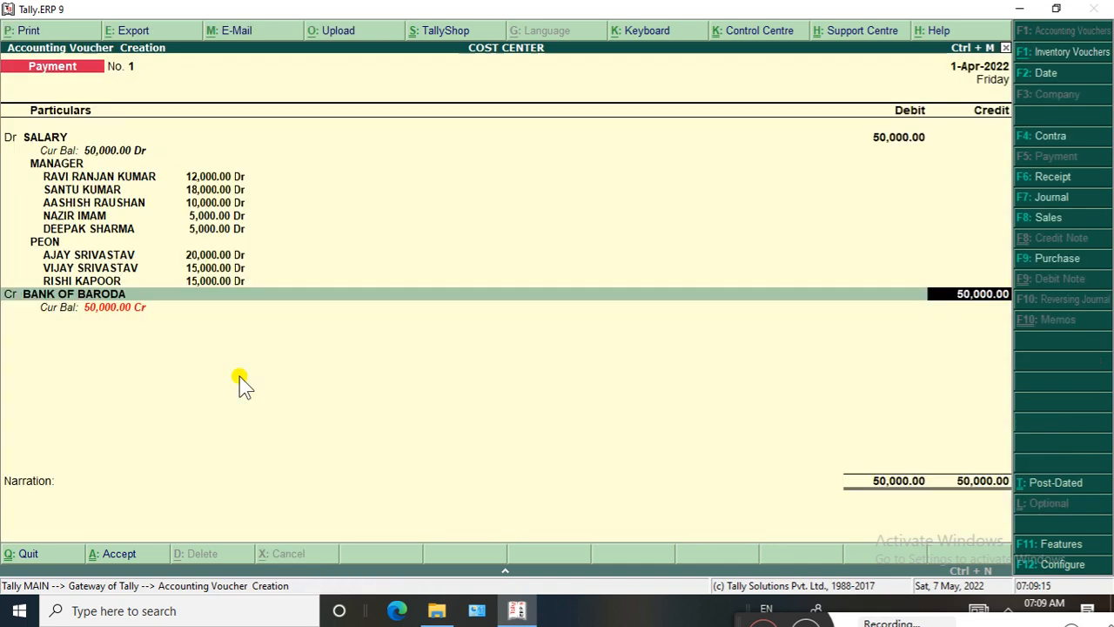
# Credit 50,000 to BANK OF BARODA by cheque with instrument date 1-Apr-2022, without a narration, and save the payment voucher
pyautogui.press('Return')
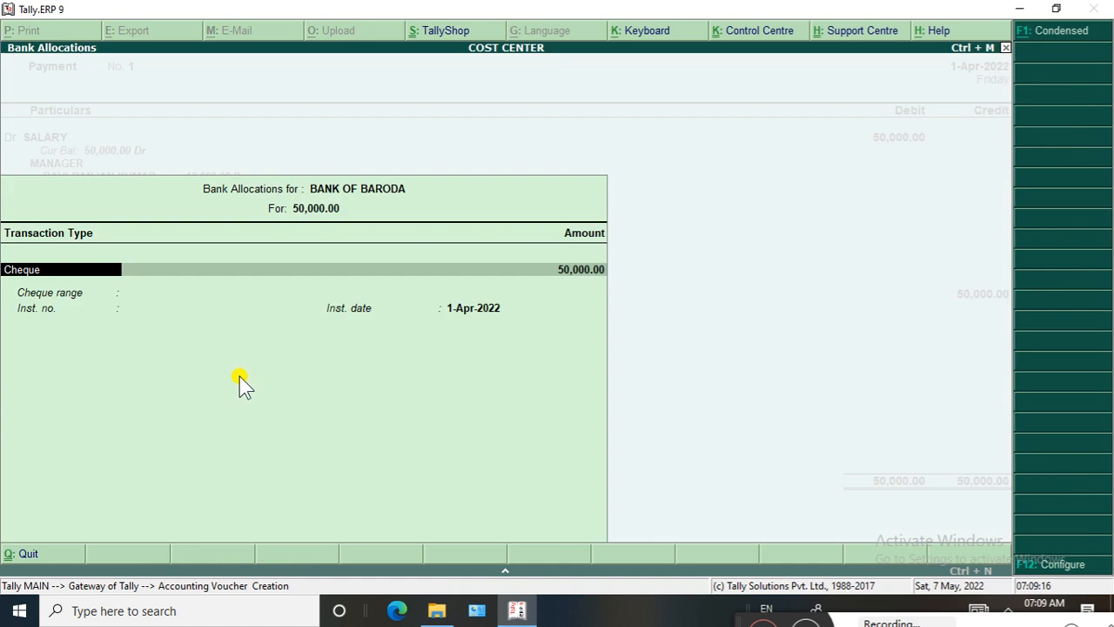
pyautogui.press('Return')
pyautogui.press('Return')
pyautogui.press('Return')
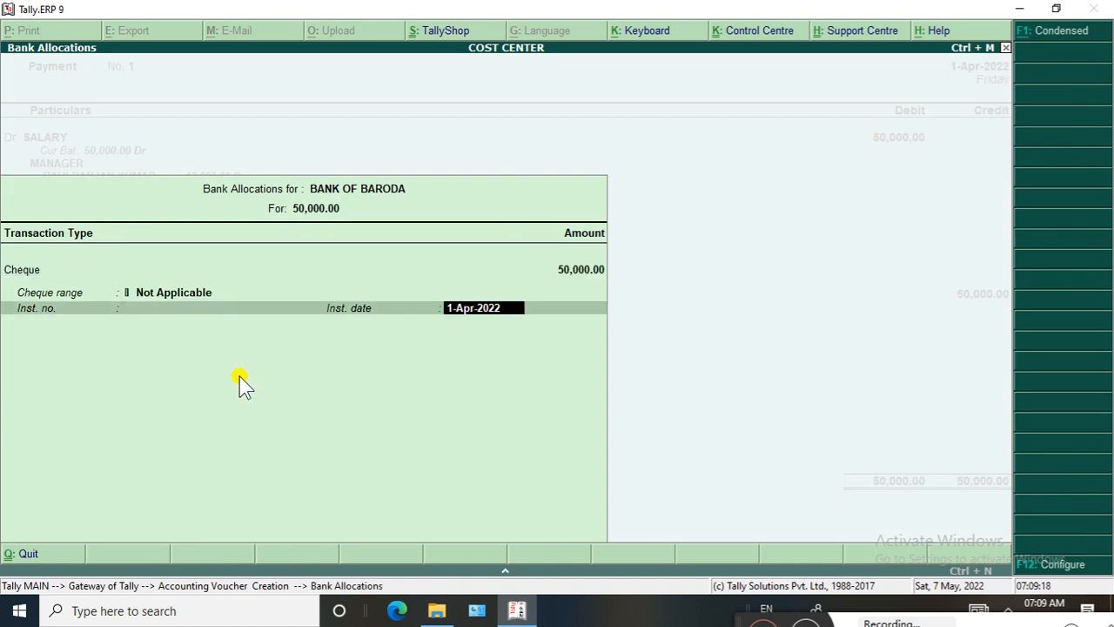
pyautogui.press('Return')
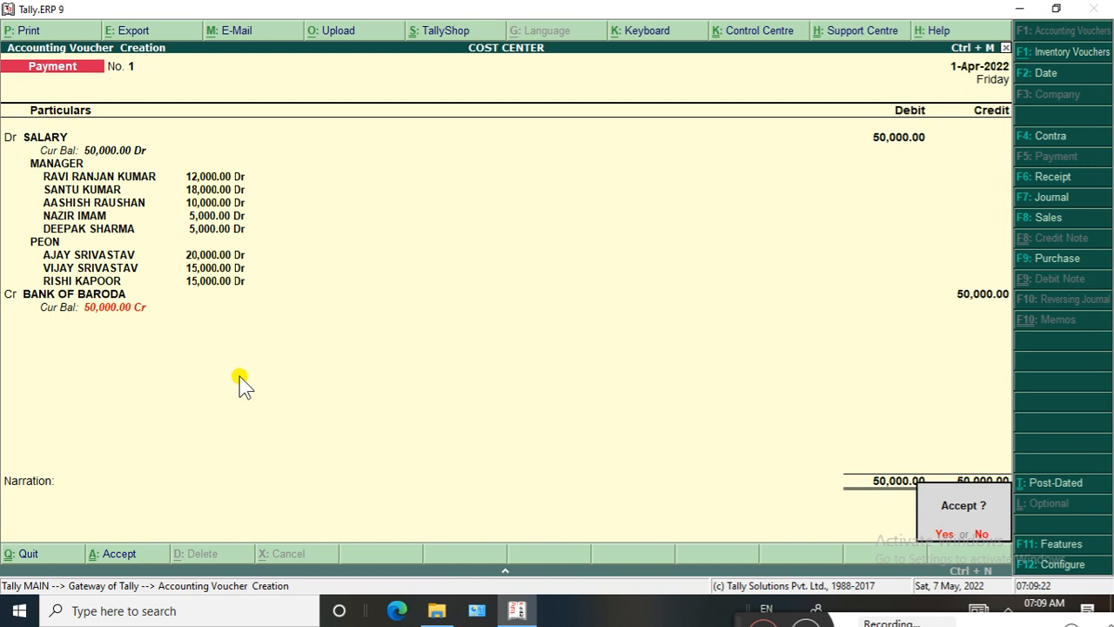
pyautogui.press('Return')
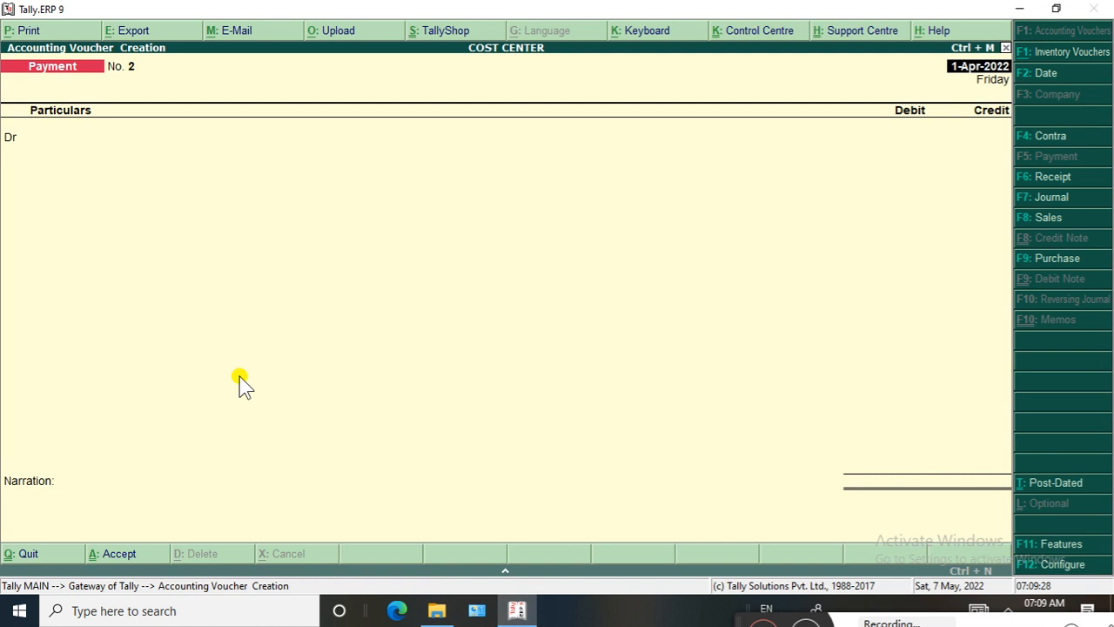
# Leave the blank payment voucher and return to the Gateway of Tally
pyautogui.press('Return')
pyautogui.press('Escape')
pyautogui.press('Return')
pyautogui.press('Escape')
pyautogui.press('Escape')
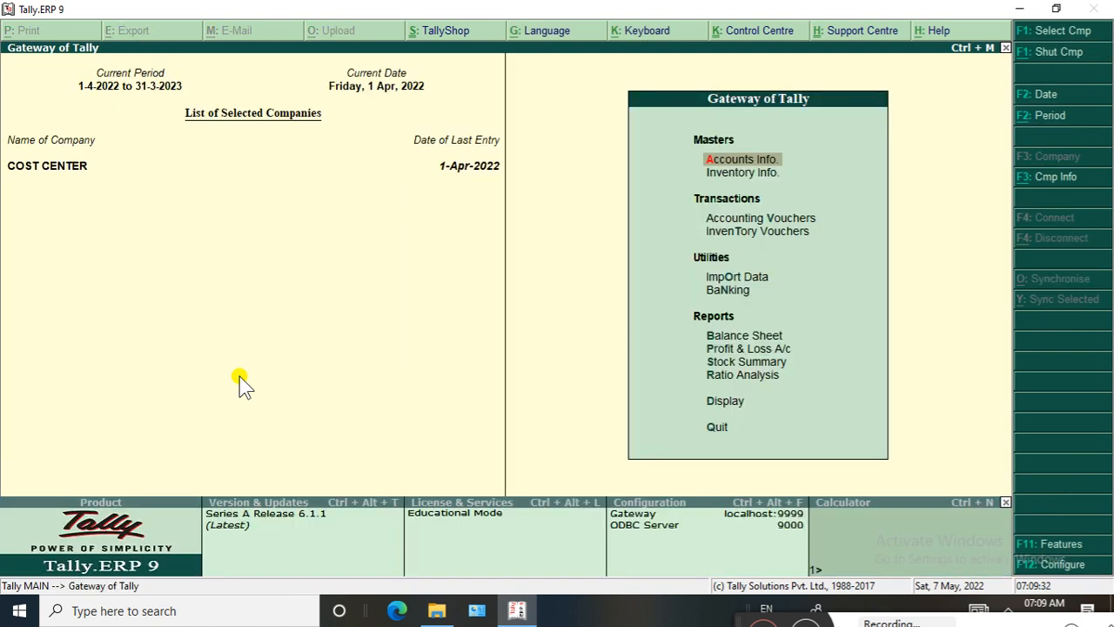
# Display the Day Book and open the SALARY payment voucher dated 1-4-2022
pyautogui.press('Down')
pyautogui.press('Down')
pyautogui.press('Down')
pyautogui.press('Down')
pyautogui.press('Down')
pyautogui.press('Down')
pyautogui.press('Down')
pyautogui.press('Down')
pyautogui.press('Down')
pyautogui.press('Down')
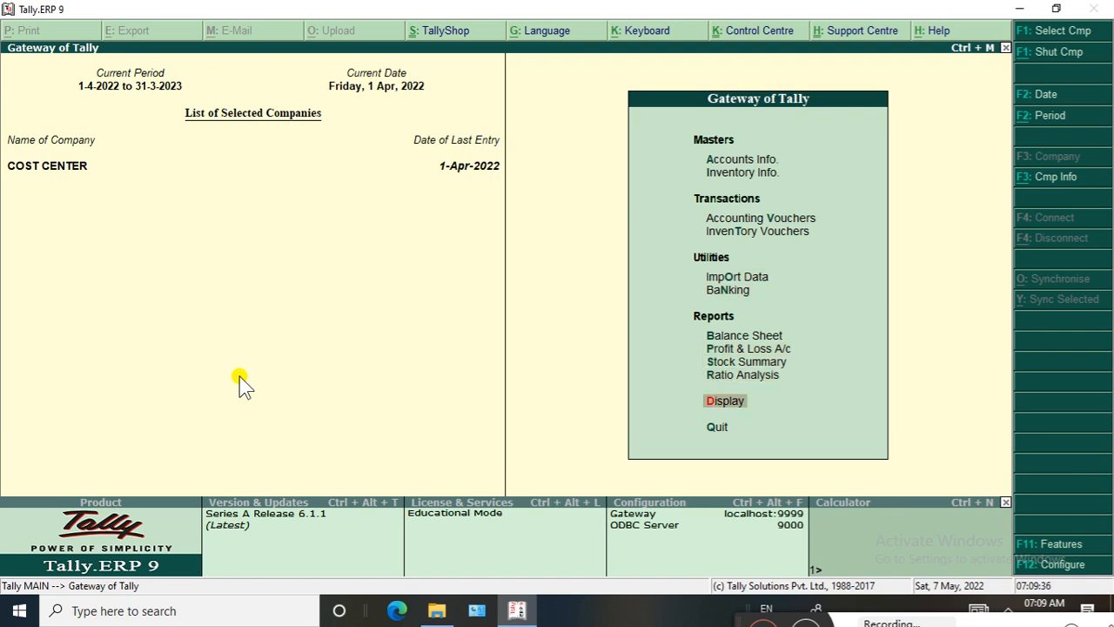
pyautogui.press('Return')
pyautogui.press('Down')
pyautogui.press('Return')
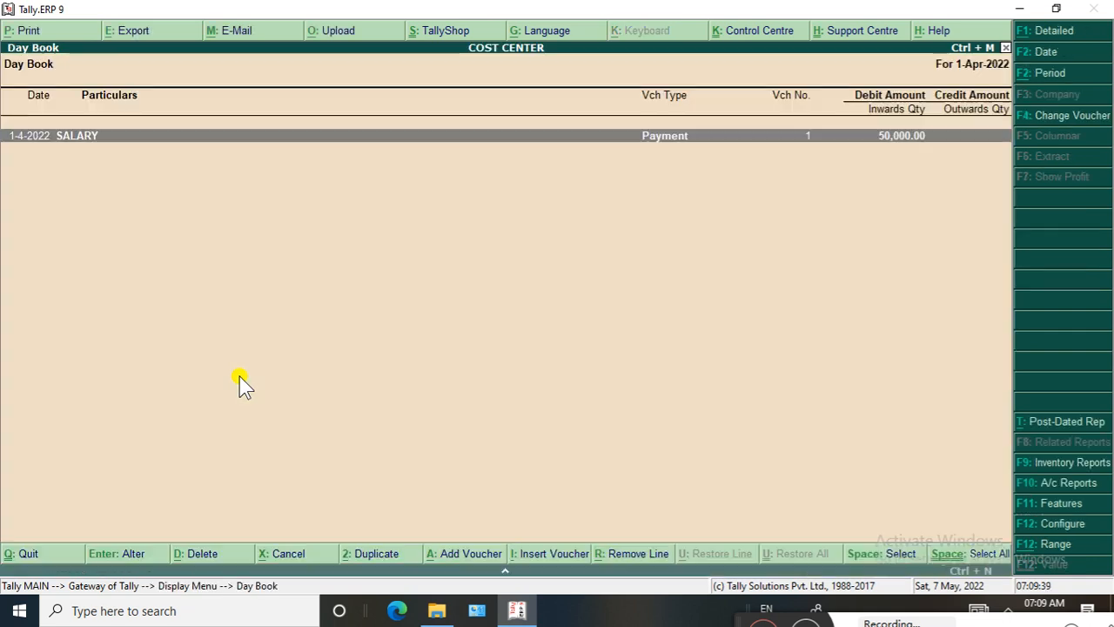
pyautogui.press('Return')
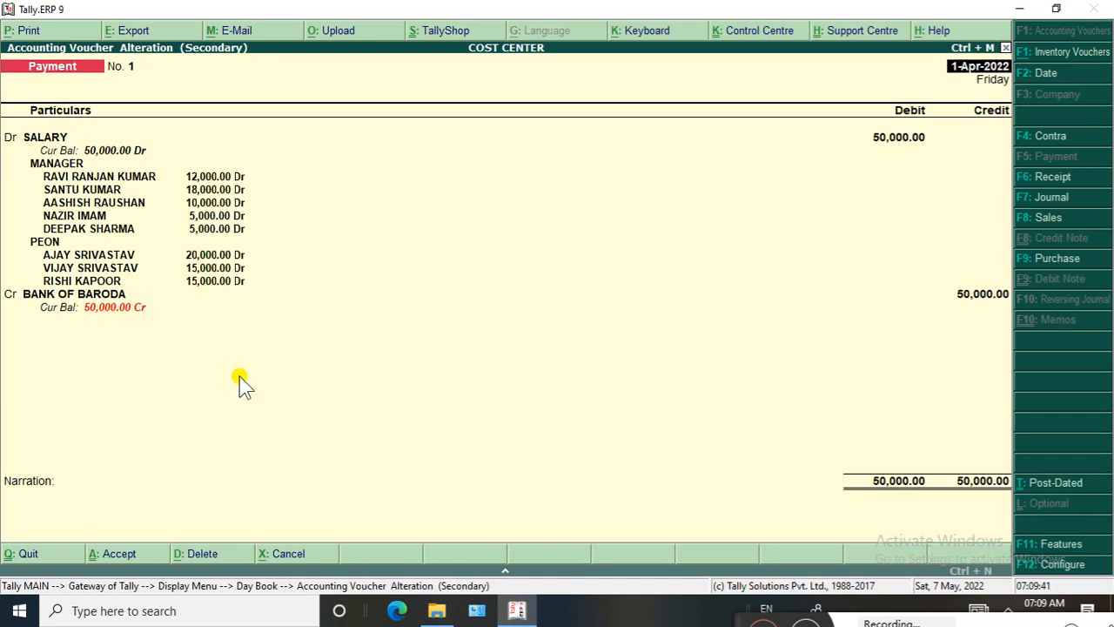
# Preview the printed payment voucher without payment advice, using 1/4 as the payment advice date, and zoom in on it
pyautogui.hotkey('alt', 'p')
pyautogui.press('n')
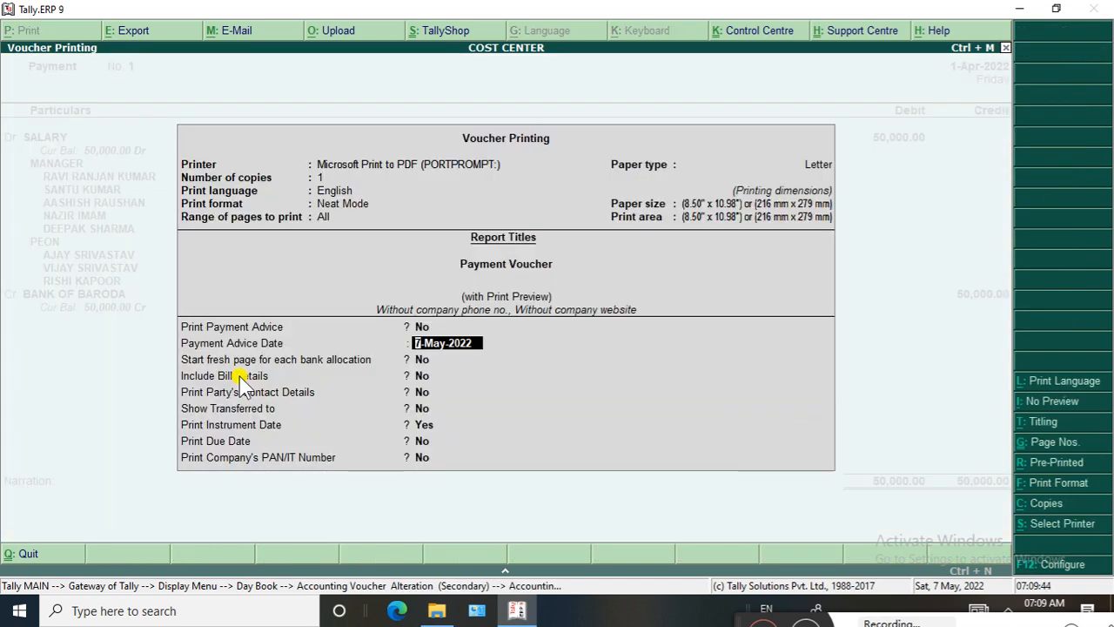
pyautogui.write('1')
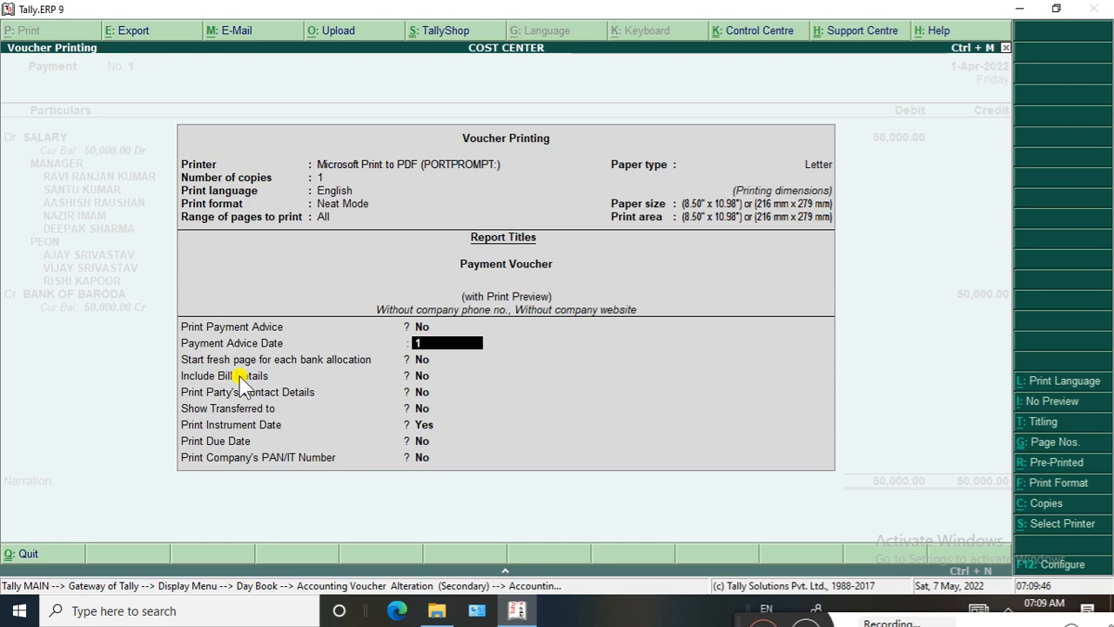
pyautogui.write('/4')
pyautogui.press('Return')
pyautogui.press('Return')
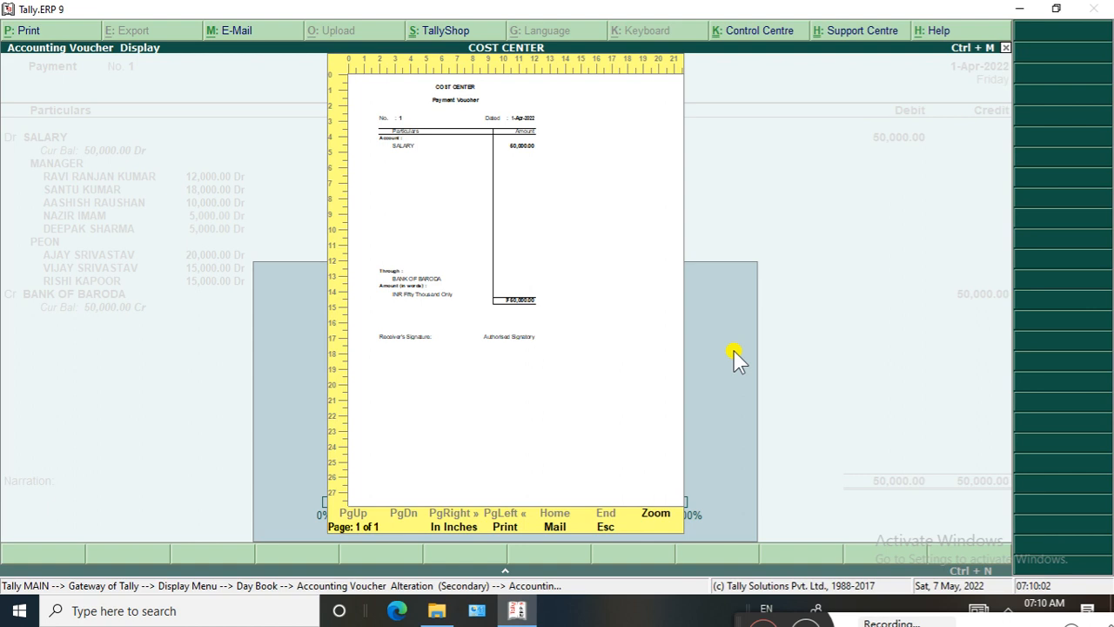
pyautogui.click(499, 510)
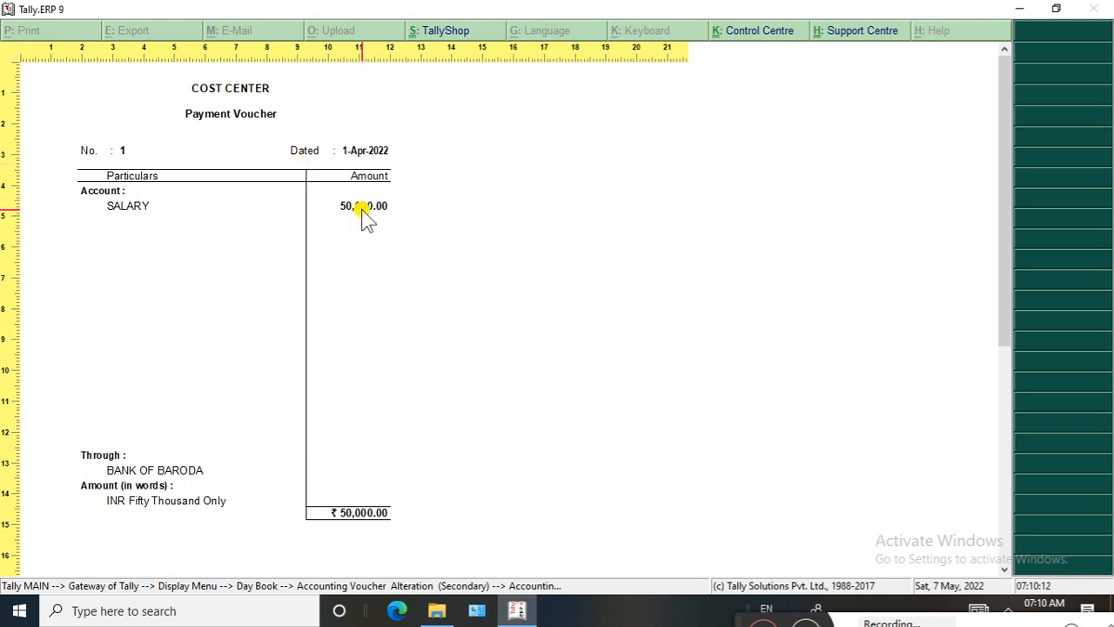
# Close the payment voucher preview, leave the voucher and the Day Book, and return to the Gateway of Tally
pyautogui.hotkey('alt', 'z')
pyautogui.press('Escape')
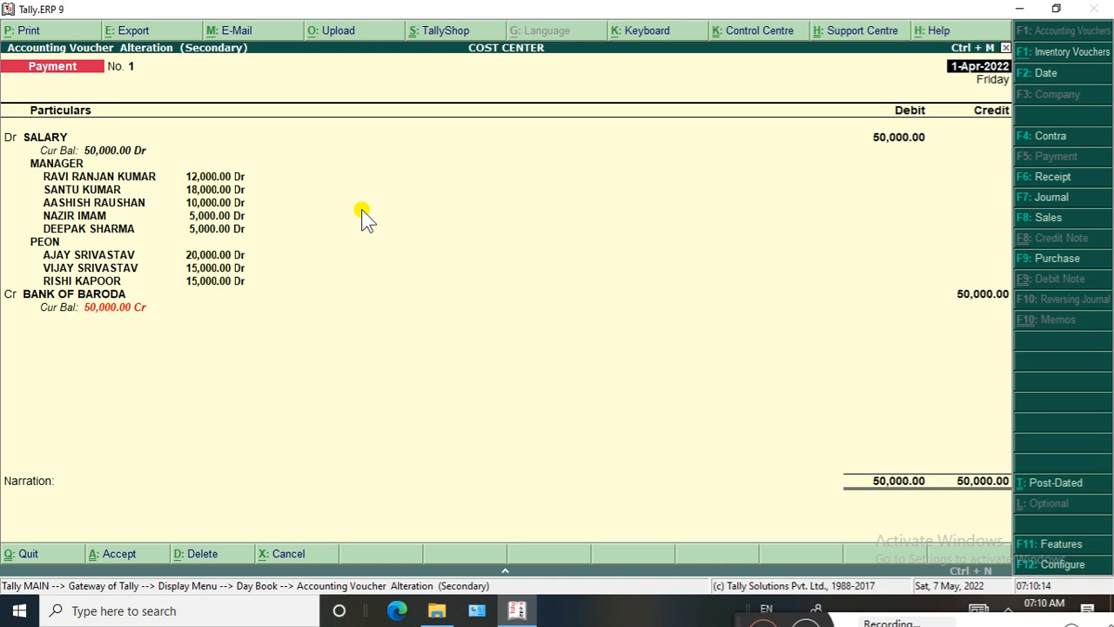
pyautogui.press('Escape')
pyautogui.press('Escape')
pyautogui.press('y')
pyautogui.press('Escape')
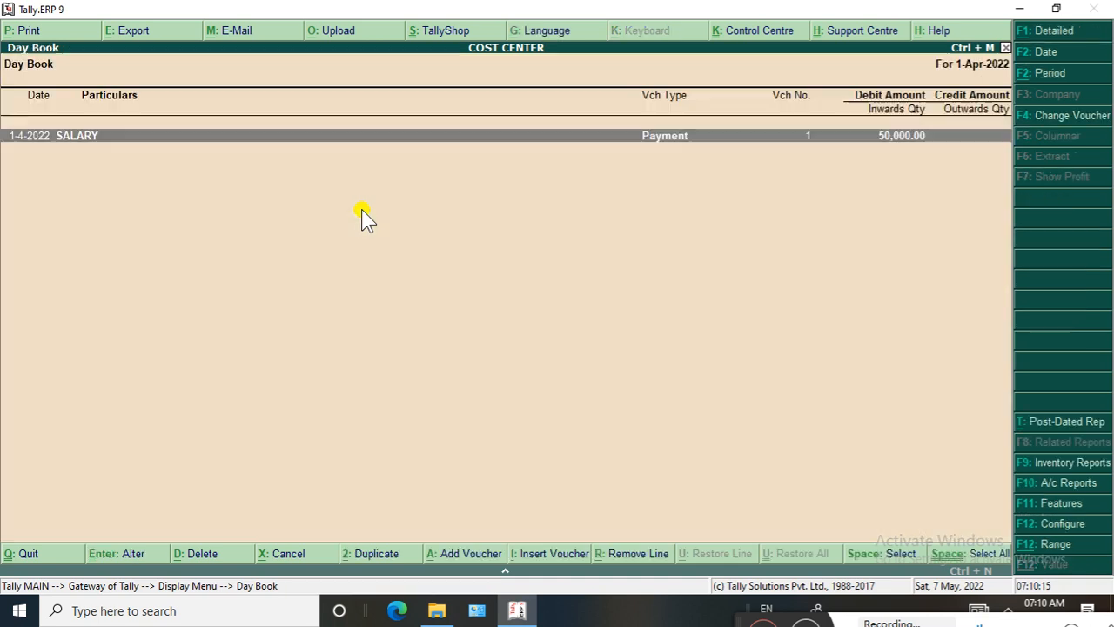
pyautogui.press('Escape')
pyautogui.press('Escape')
pyautogui.press('Escape')
pyautogui.press('Escape')
# Display the cost centres' Category Summary from the Statements of Accounts
pyautogui.press('Down')
pyautogui.press('Down')
pyautogui.press('Down')
pyautogui.press('Down')
pyautogui.press('Down')
pyautogui.press('Down')
pyautogui.press('Down')
pyautogui.press('Down')
pyautogui.press('Down')
pyautogui.press('Down')
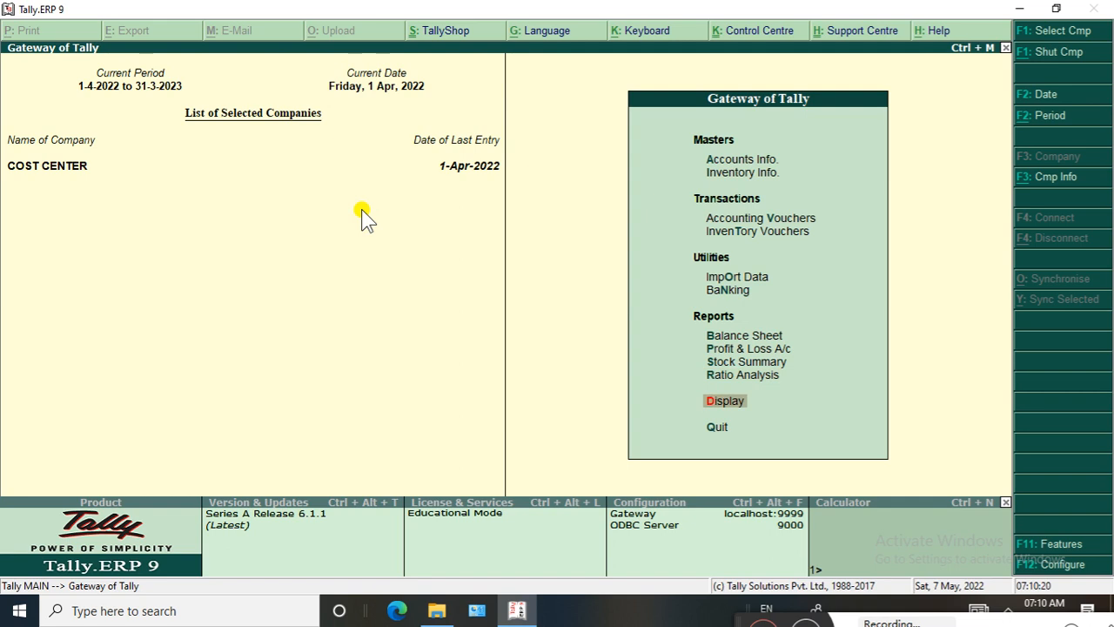
pyautogui.press('Return')
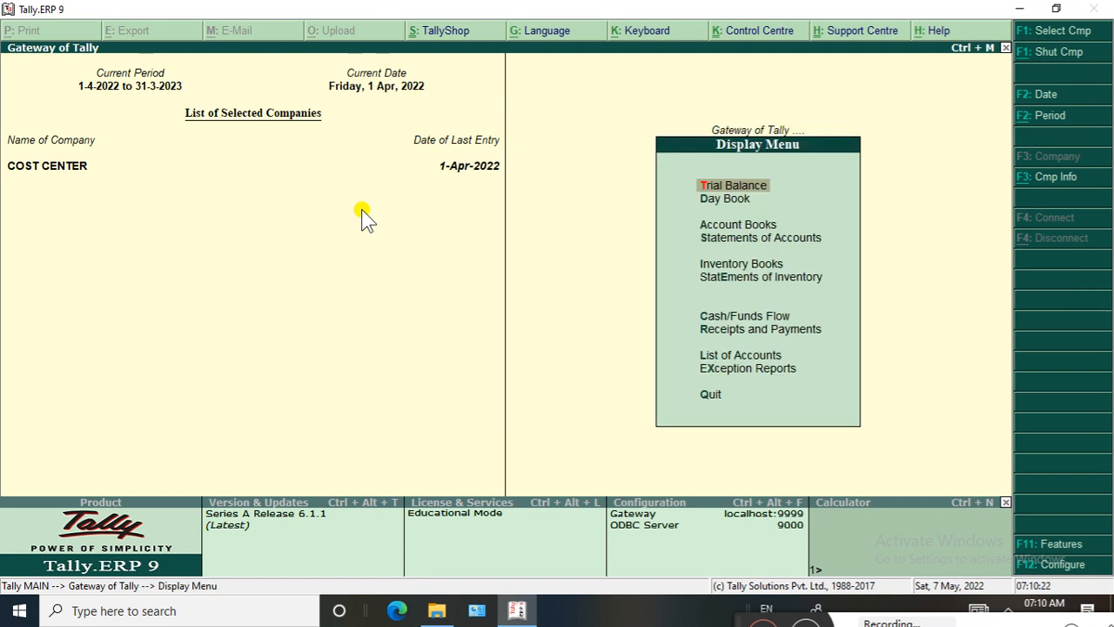
pyautogui.press('Down')
pyautogui.press('Down')
pyautogui.press('Down')
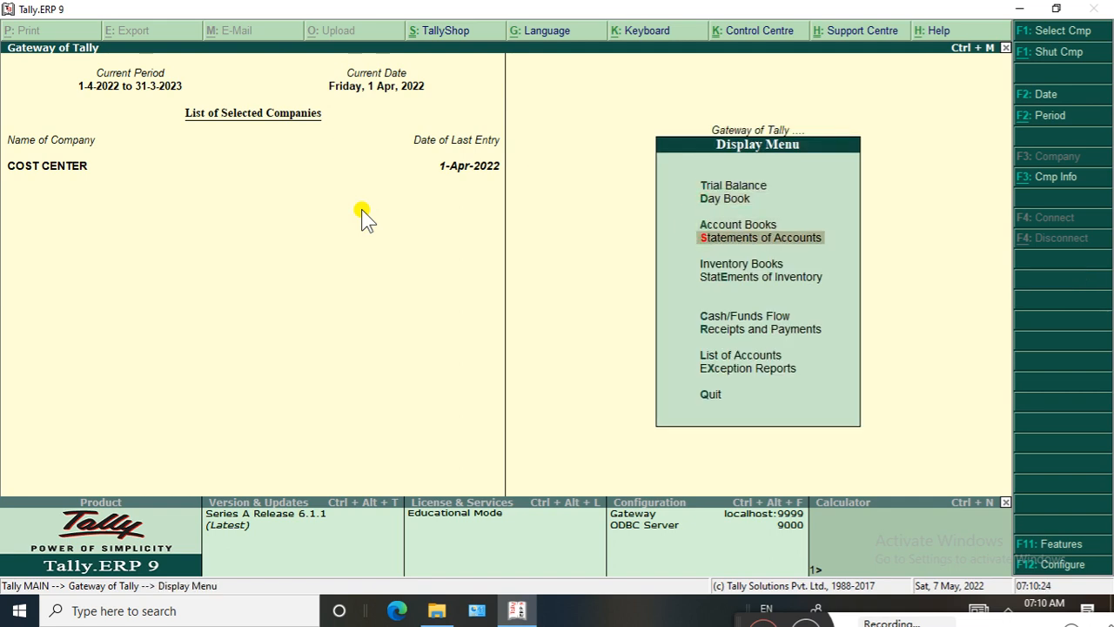
pyautogui.press('Return')
pyautogui.press('Down')
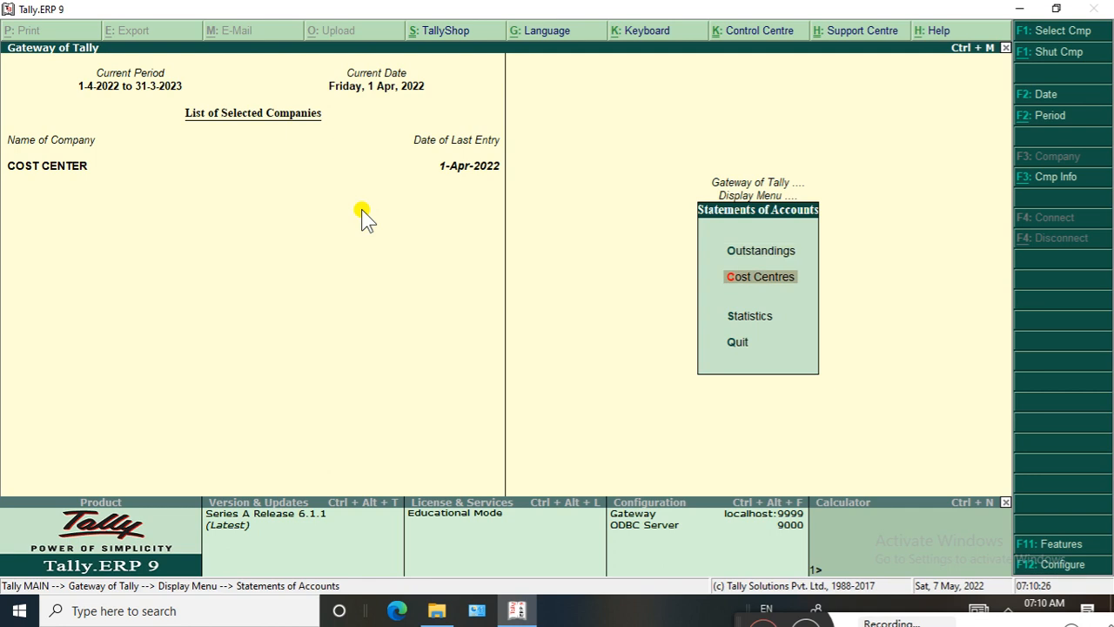
pyautogui.press('Return')
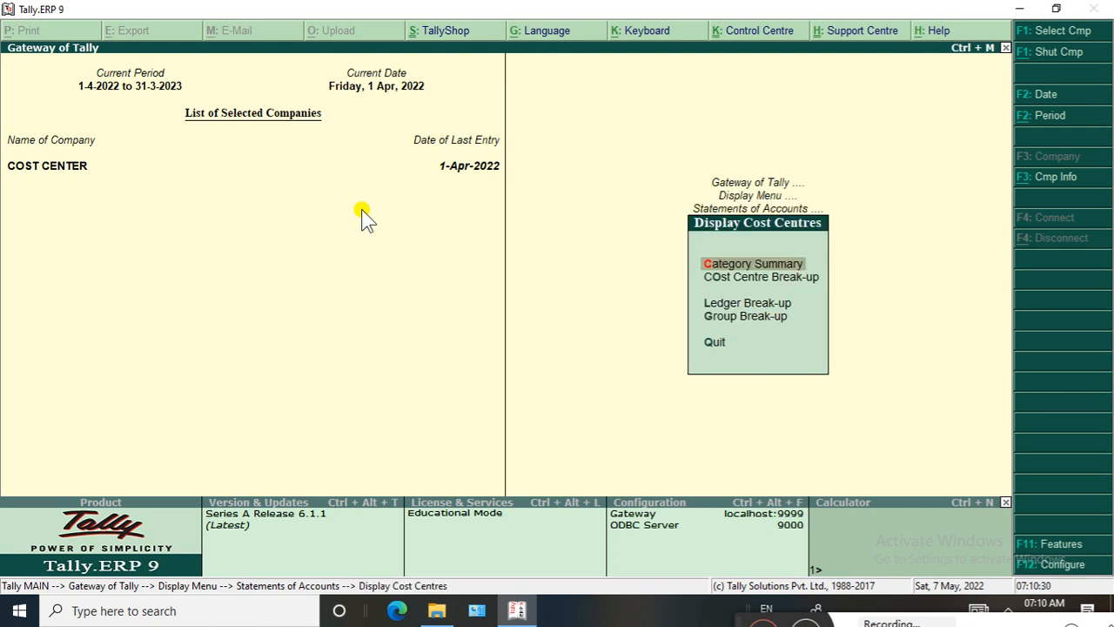
pyautogui.press('Down')
pyautogui.press('Up')
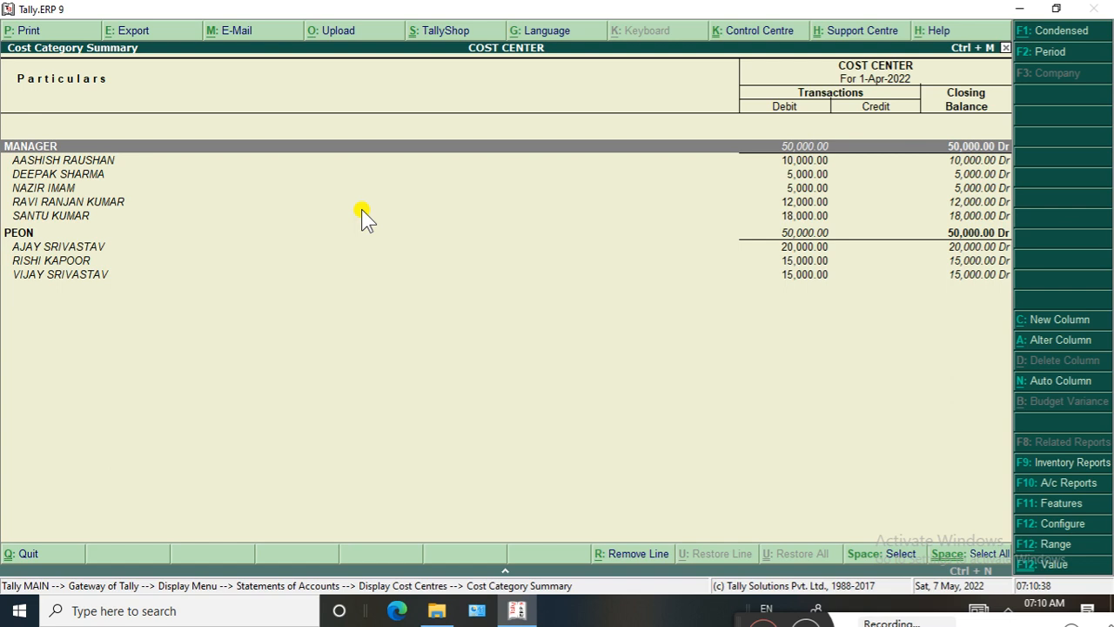
# Preview the printed Cost Category Summary, zoom in to read it, and zoom back out to the full page
pyautogui.hotkey('alt', 'p')
pyautogui.press('Return')
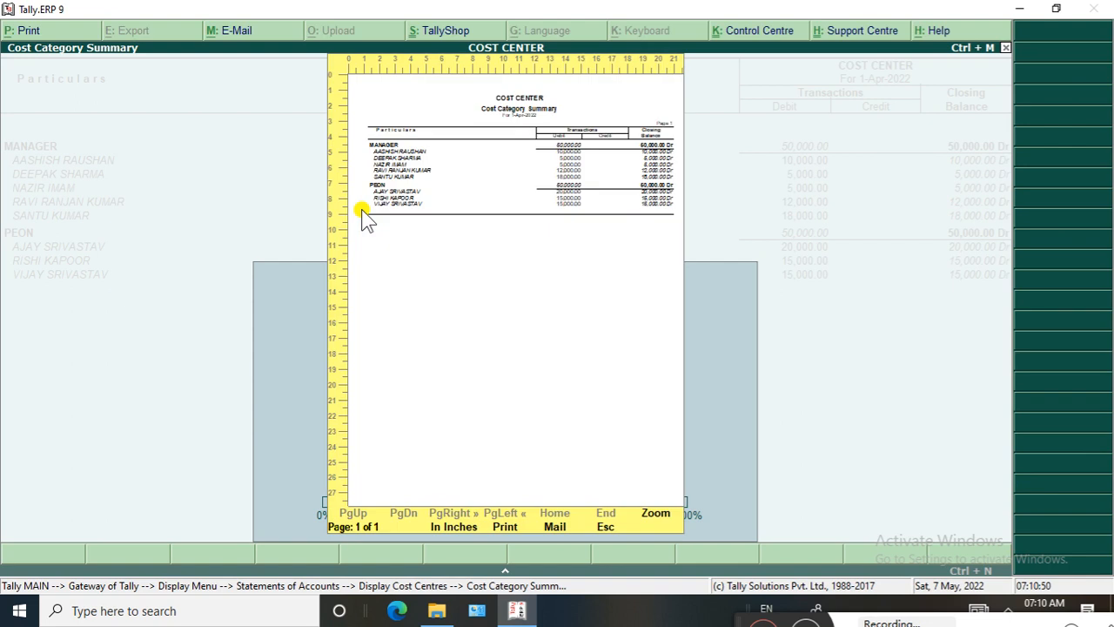
pyautogui.click(549, 288)
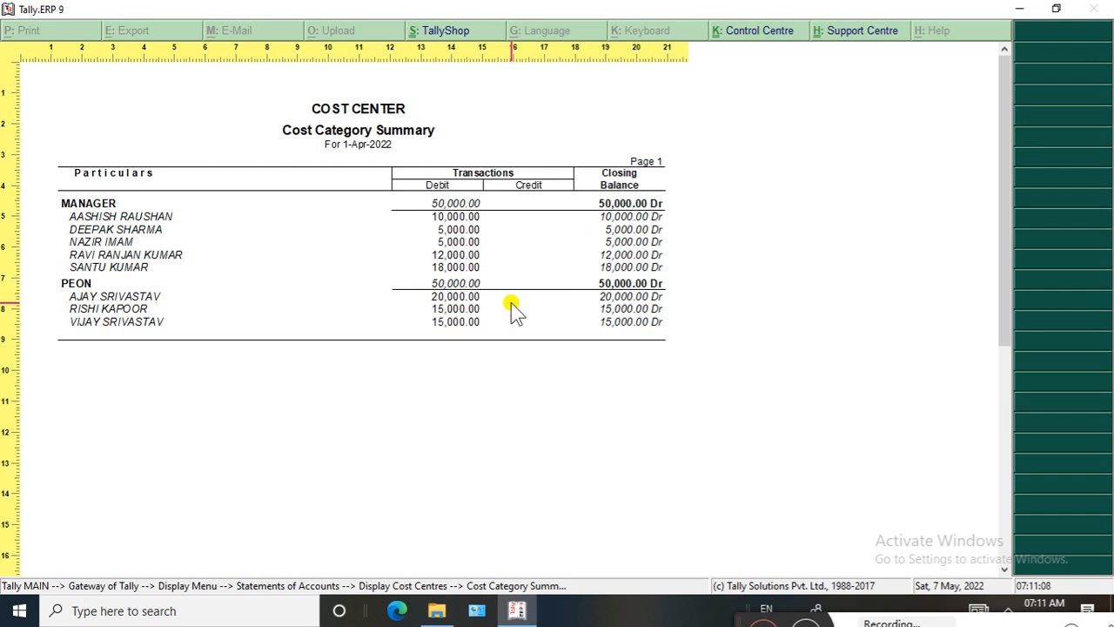
pyautogui.press('Return')
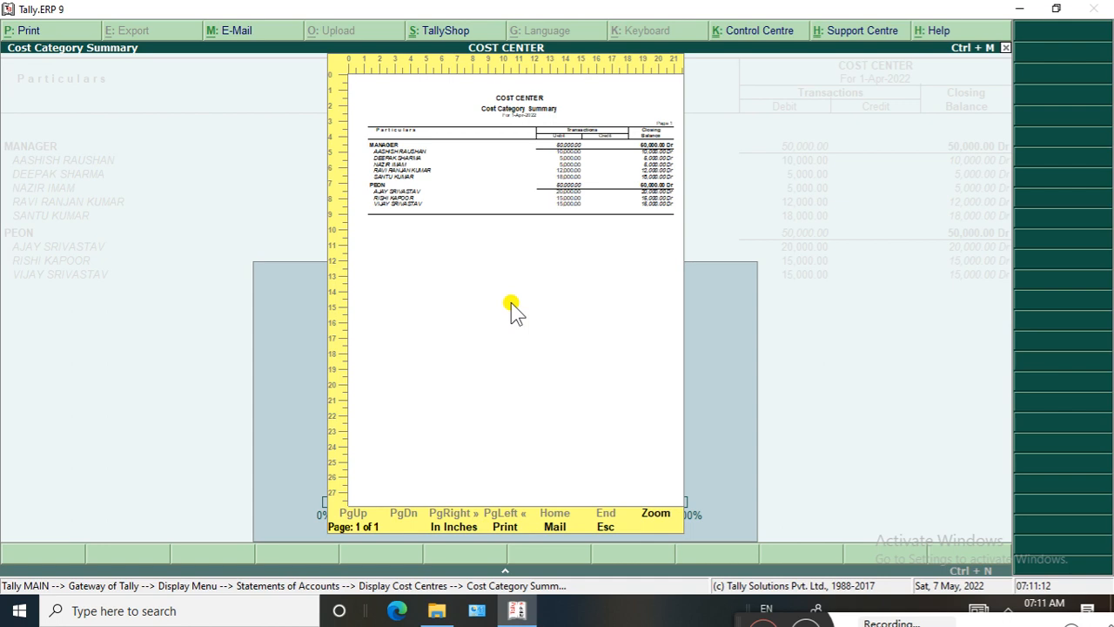
# Close the print preview and the Cost Category Summary, and return to the Gateway of Tally
pyautogui.press('Escape')
pyautogui.press('Escape')
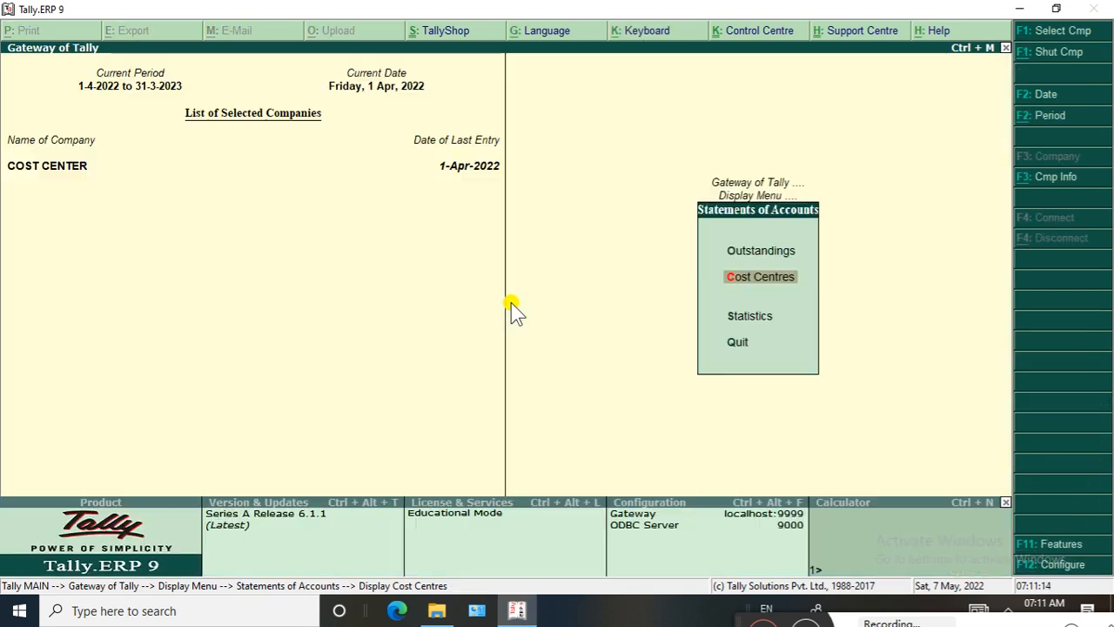
pyautogui.press('Escape')
pyautogui.press('Escape')
pyautogui.press('Escape')
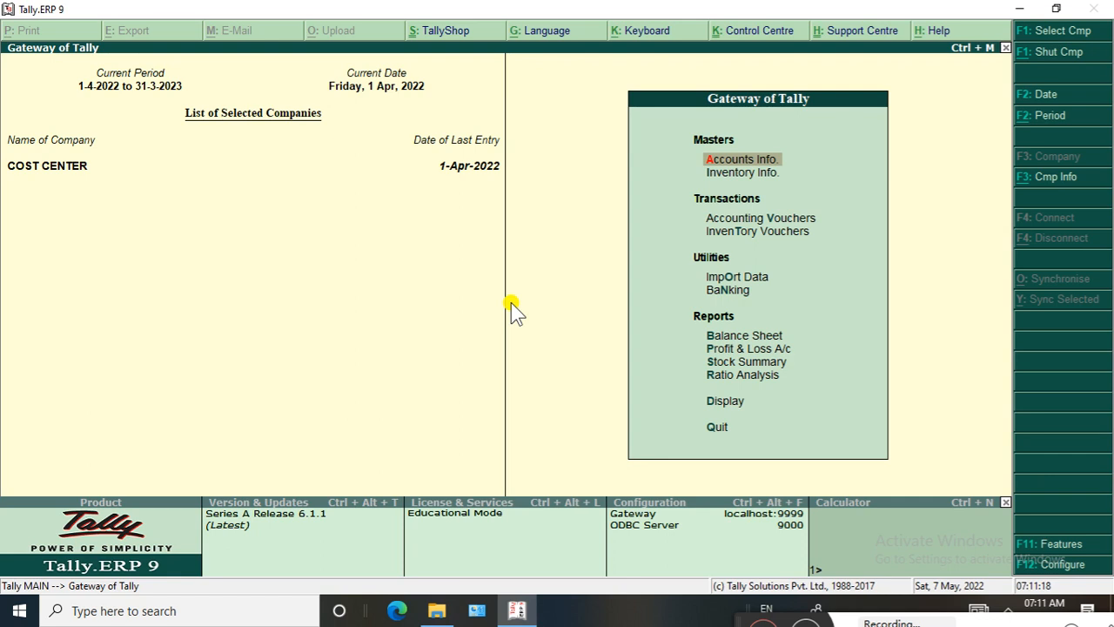
# Reopen the Category Summary under Cost Centres in the Statements of Accounts
pyautogui.press('d')
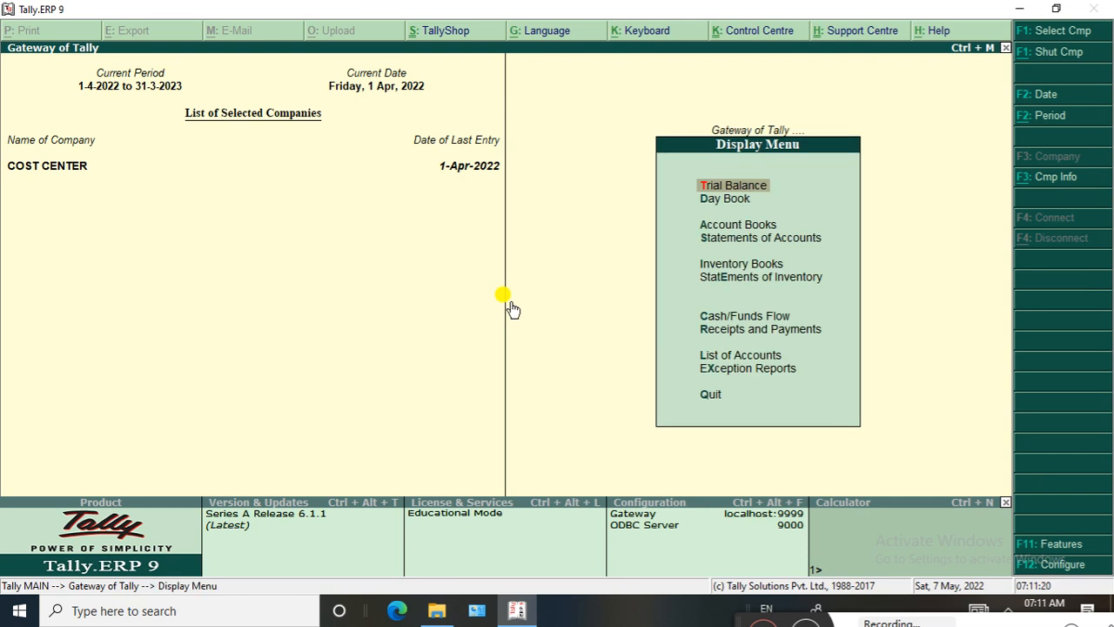
pyautogui.click(737, 238)
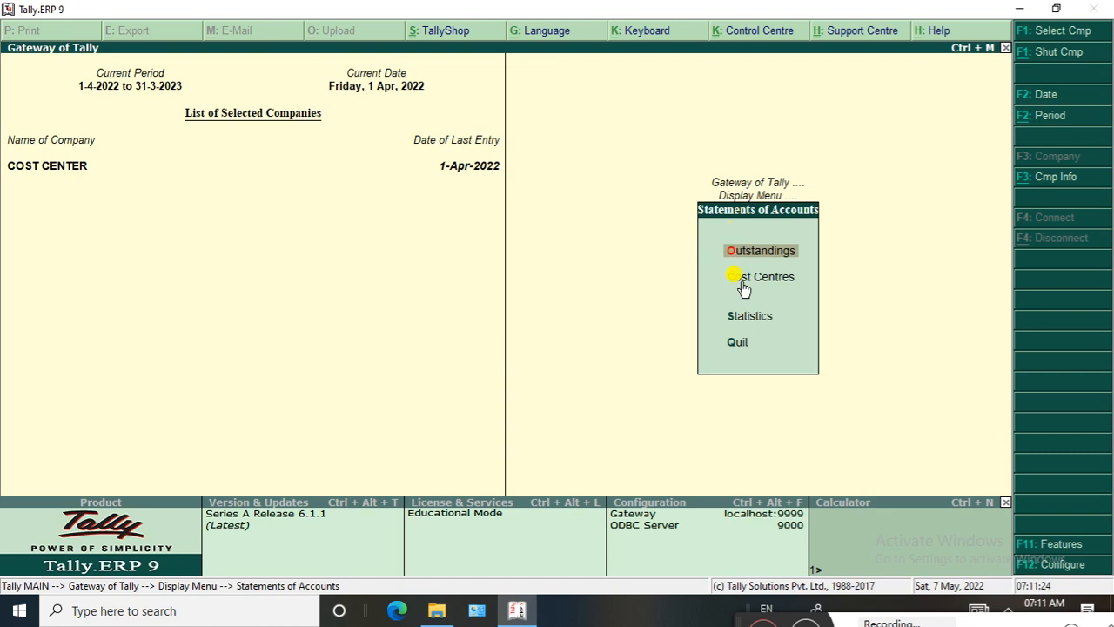
pyautogui.click(743, 279)
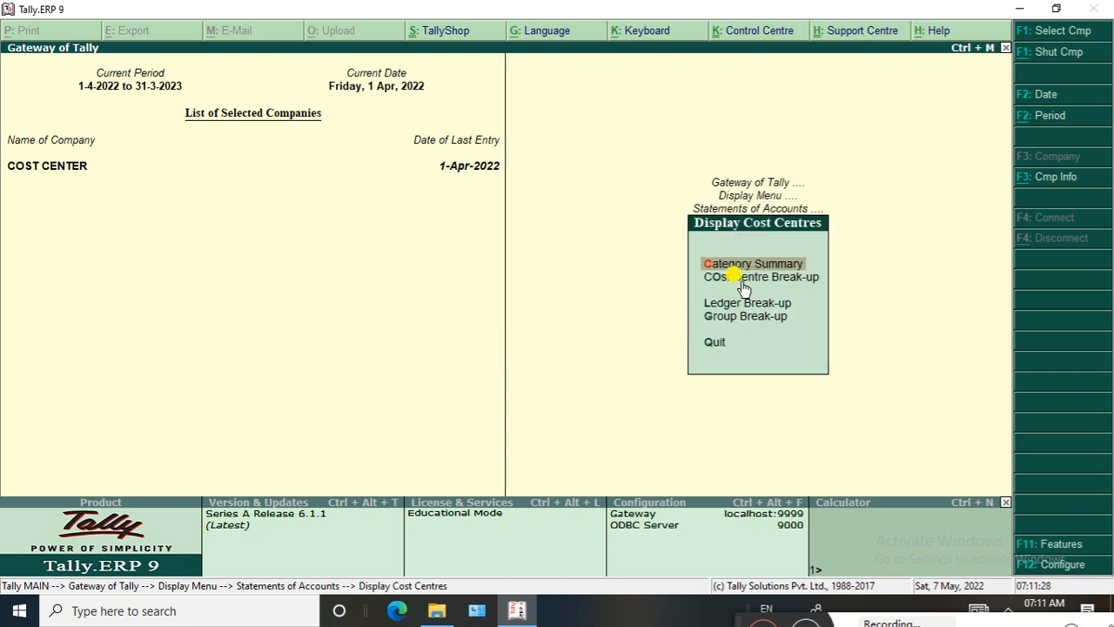
pyautogui.press('Return')
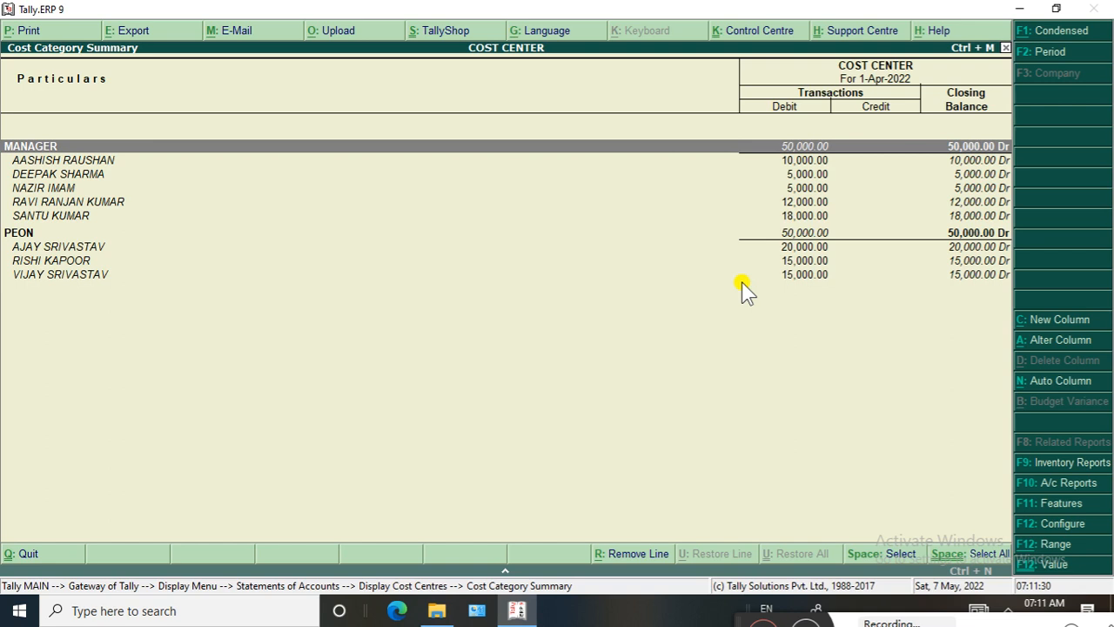
# Open a zoomed print preview of the Cost Category Summary and return to the report
pyautogui.hotkey('alt', 'p')
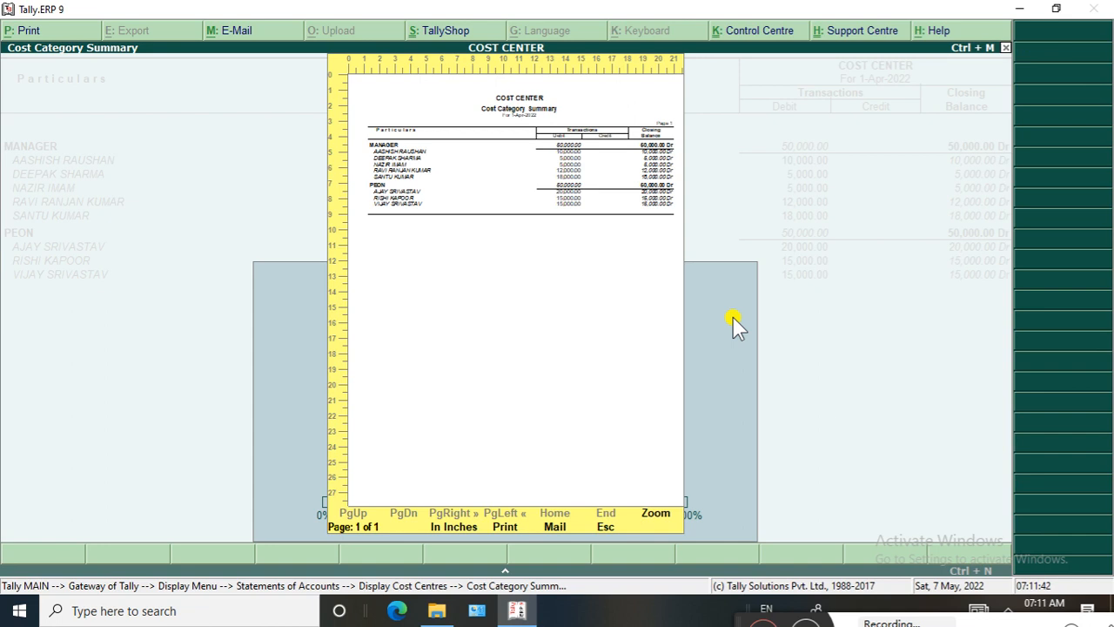
pyautogui.hotkey('alt', 'z')
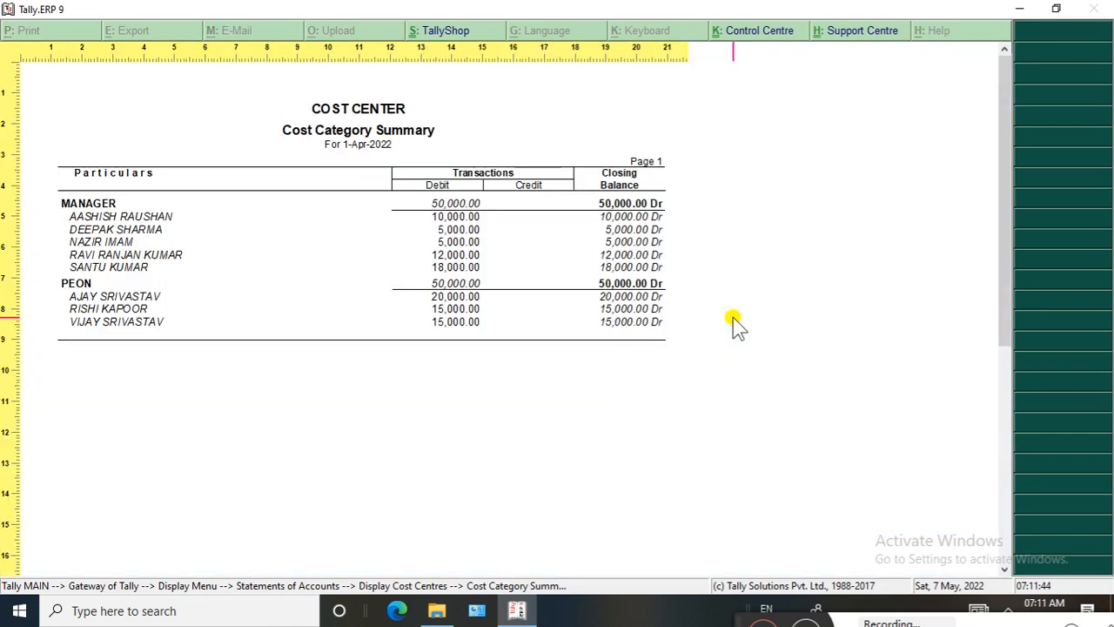
pyautogui.hotkey('alt', 'z')
pyautogui.press('Escape')
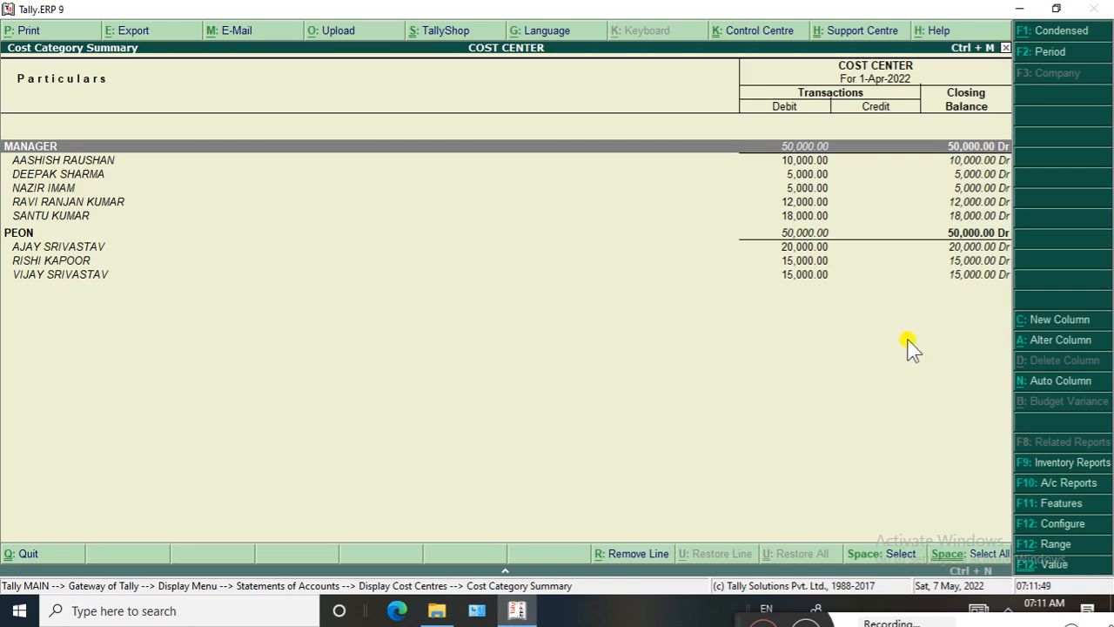
# Turn print preview off and back on for the Cost Category Summary, and accept printing with preview
pyautogui.hotkey('alt', 'p')
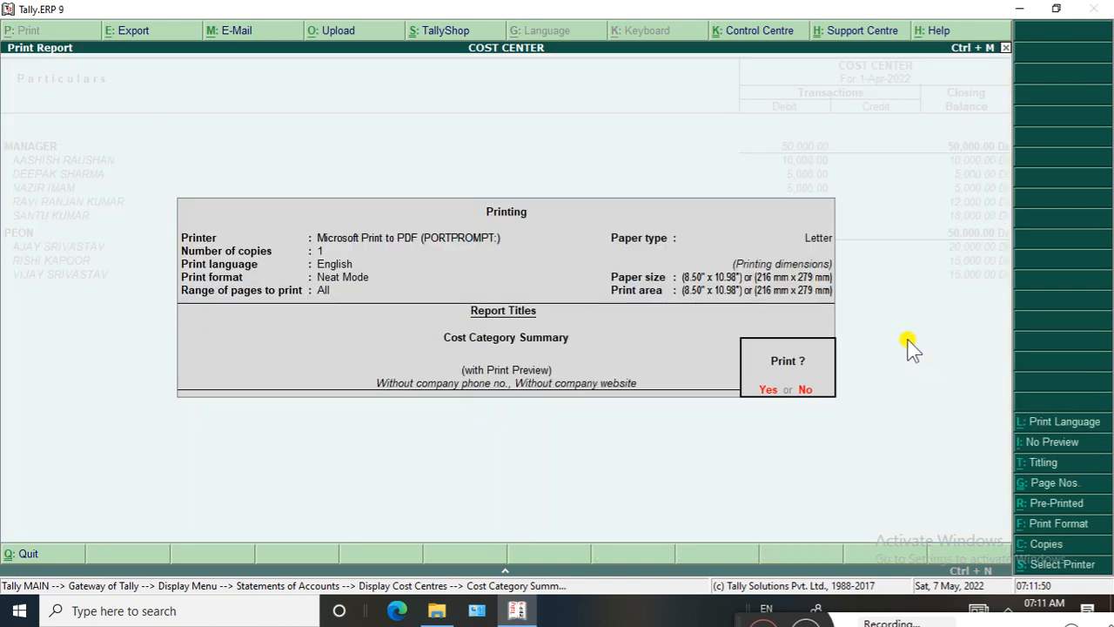
pyautogui.click(1057, 442)
pyautogui.click(1062, 443)
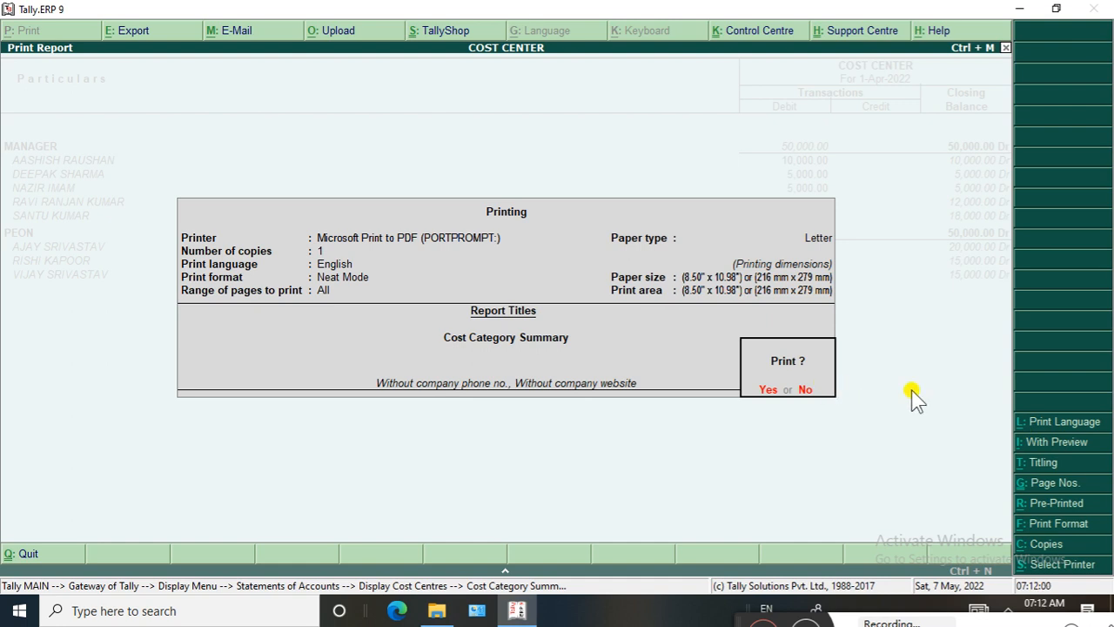
pyautogui.click(1063, 447)
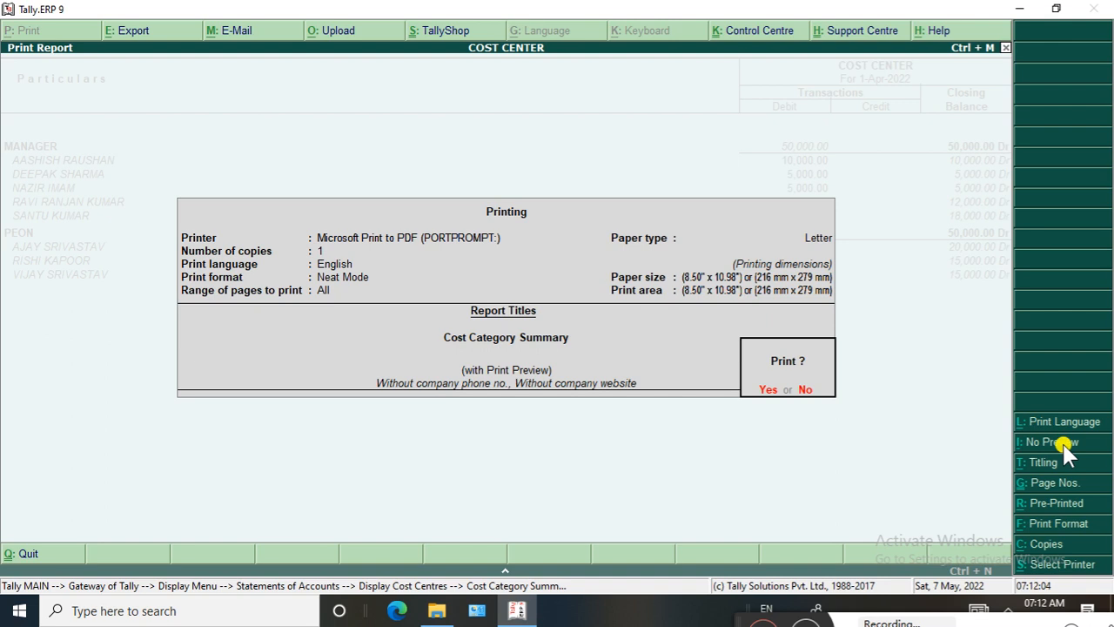
pyautogui.press('Return')
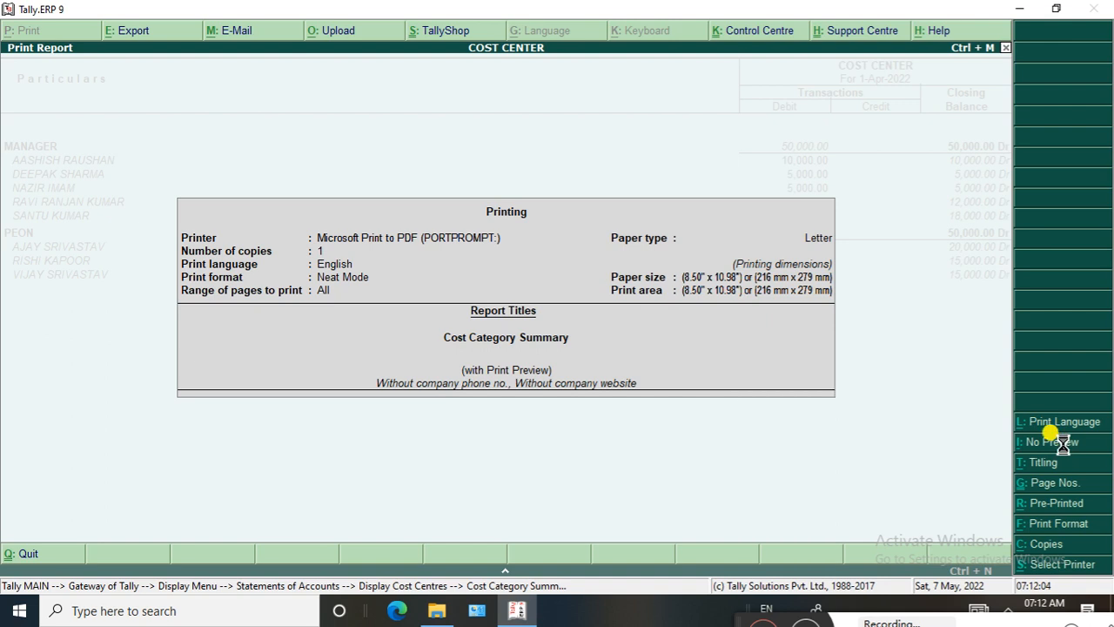